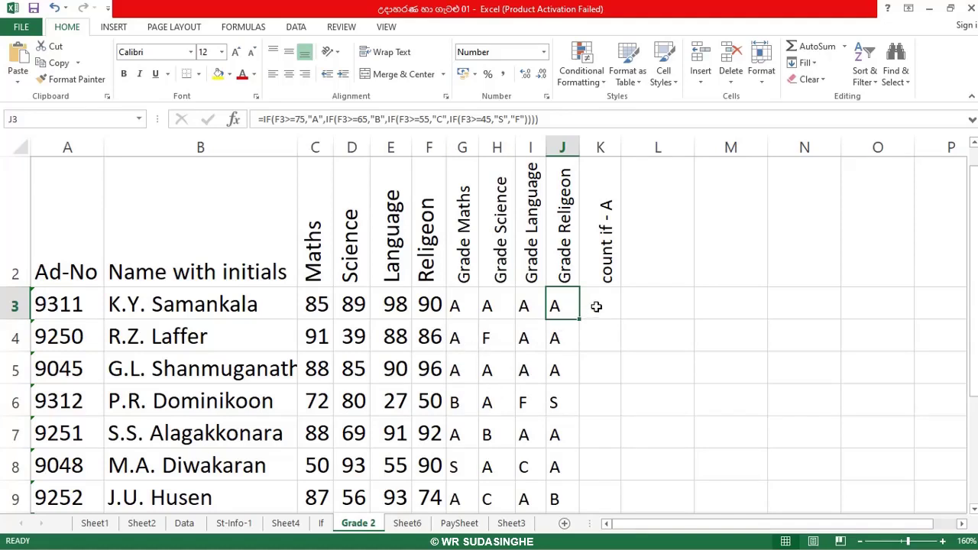
# Step: Try to enter the formula =countif(G3:J3) in K3 for the first student's count of A grades
pyautogui.click(596, 306)
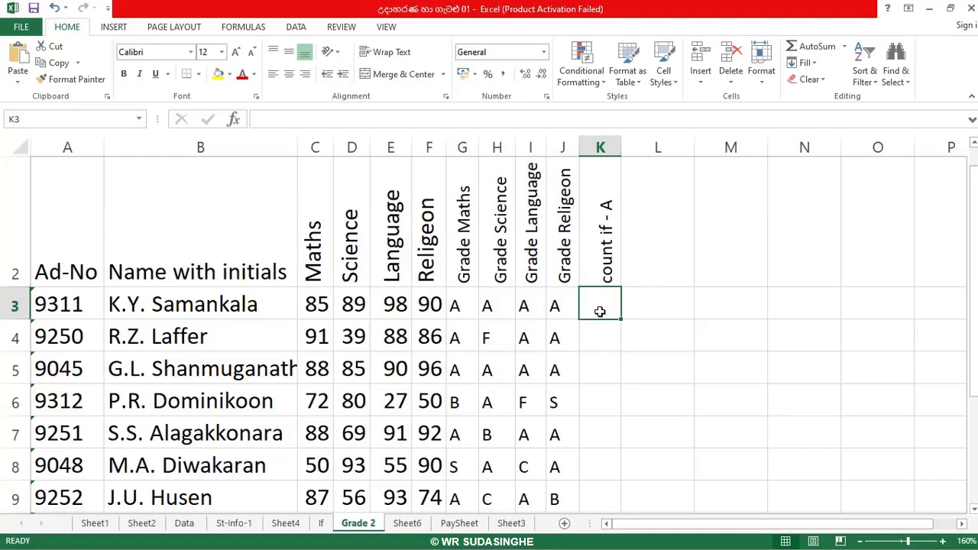
pyautogui.write('=')
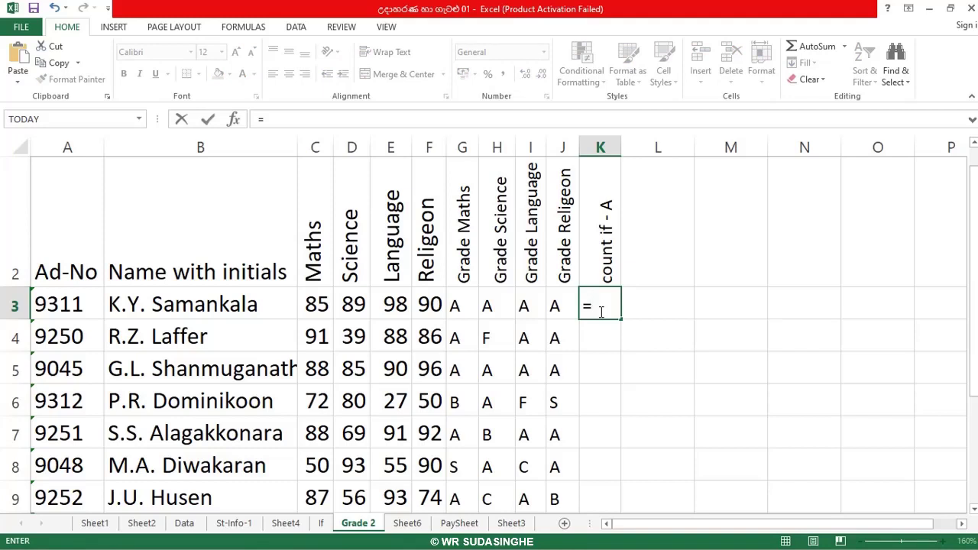
pyautogui.write('cou')
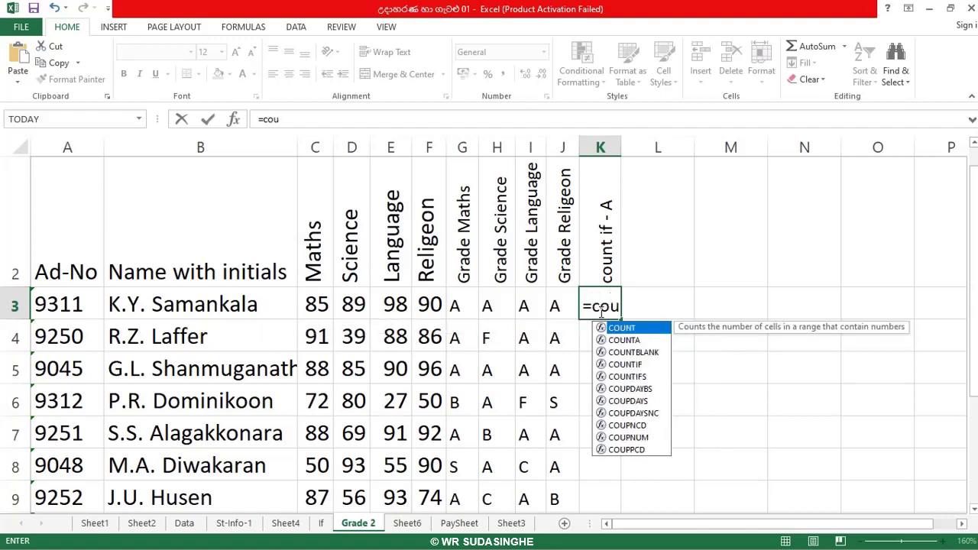
pyautogui.write('nt')
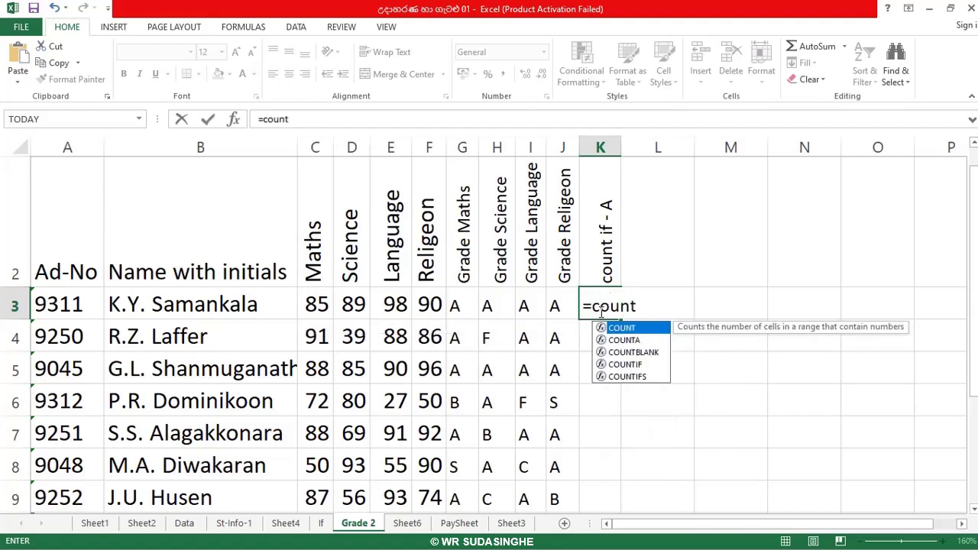
pyautogui.write('if')
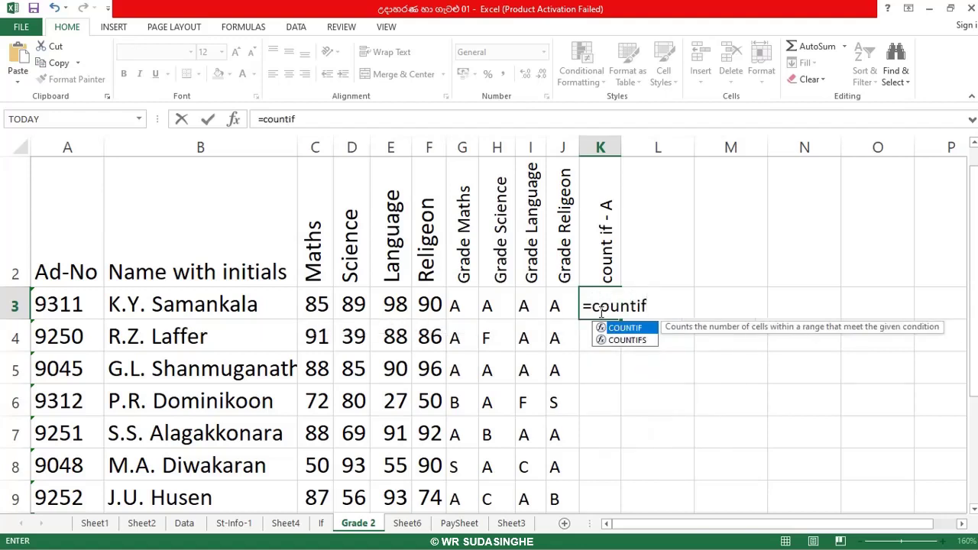
pyautogui.write('(')
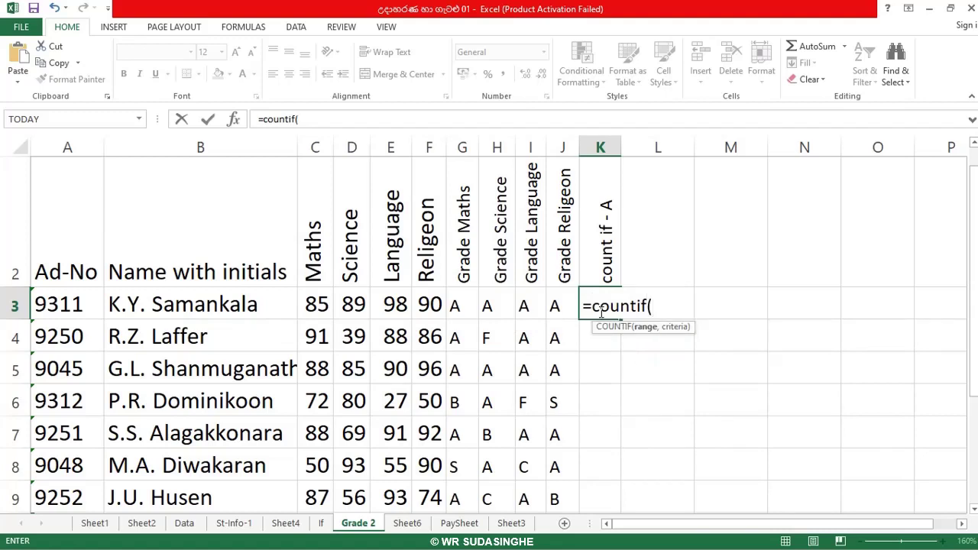
pyautogui.click(466, 307)
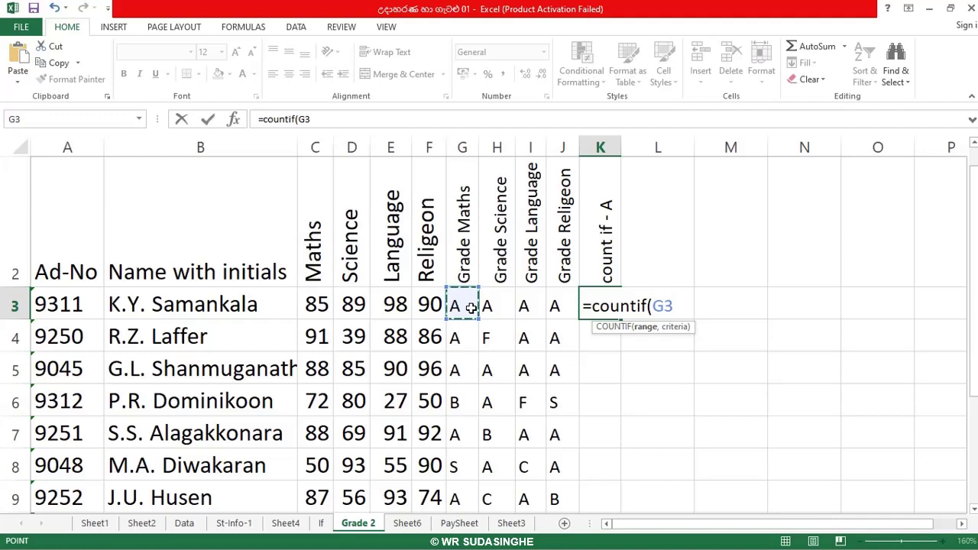
pyautogui.moveTo(472, 306); pyautogui.dragTo(552, 304)
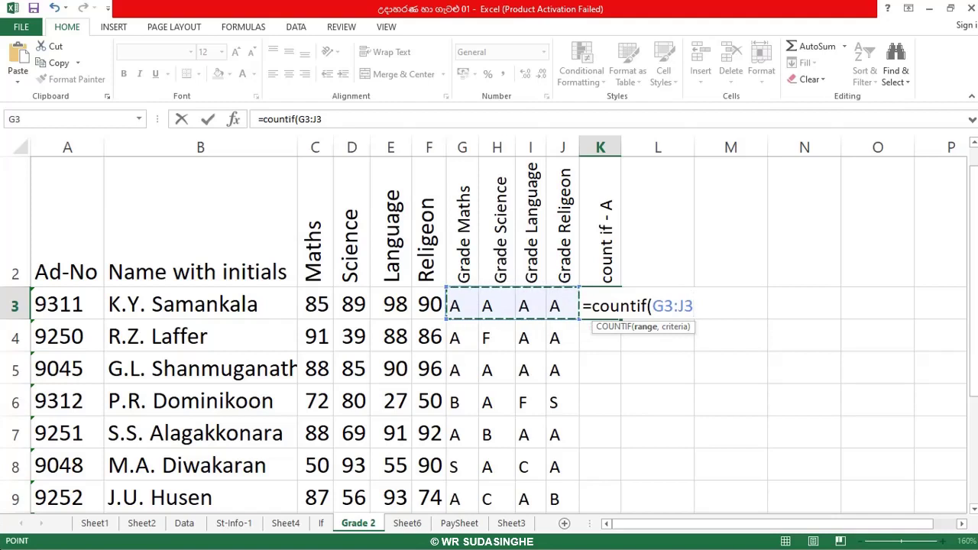
pyautogui.write(')')
pyautogui.press('Return')
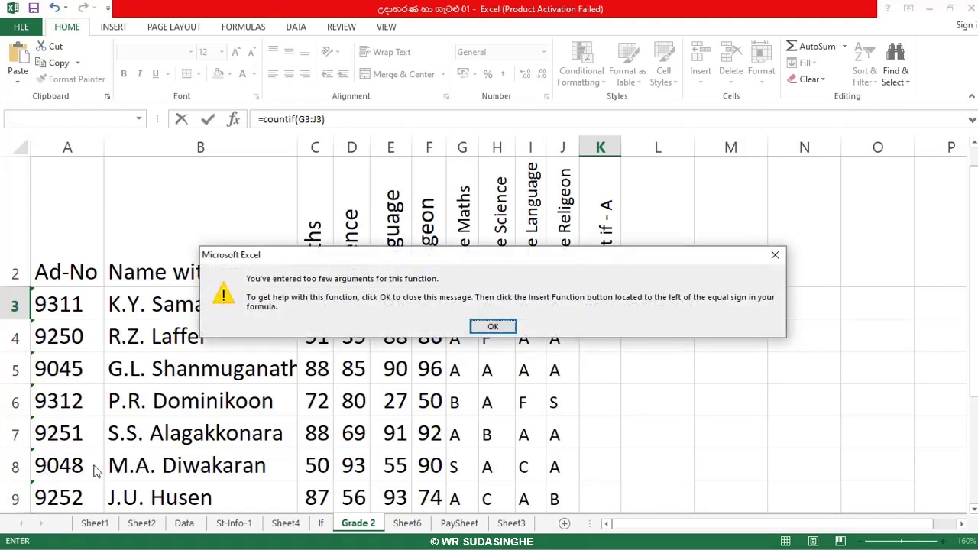
pyautogui.click(493, 327)
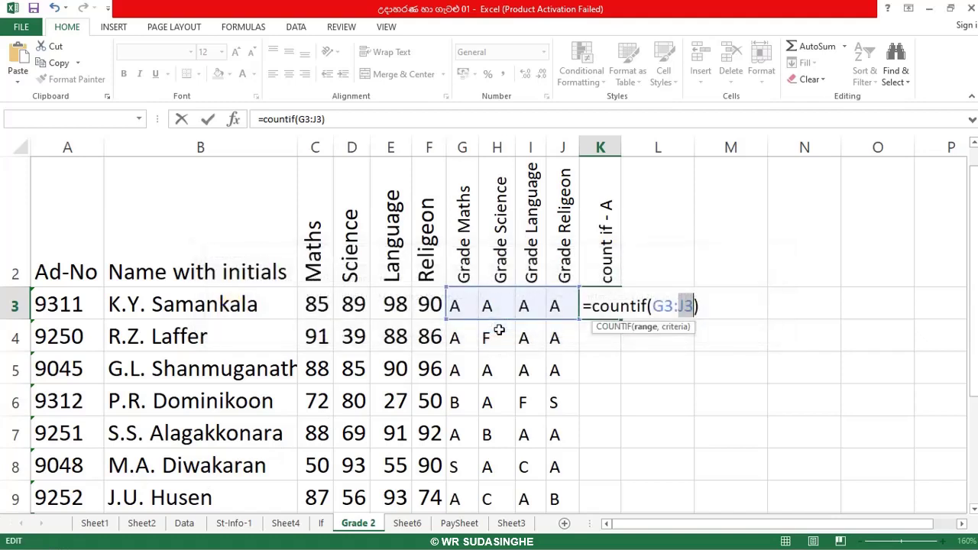
# Step: Add the criterion "A" after the range in K3's COUNTIF formula and enter it
pyautogui.click(690, 297)
pyautogui.write(',')
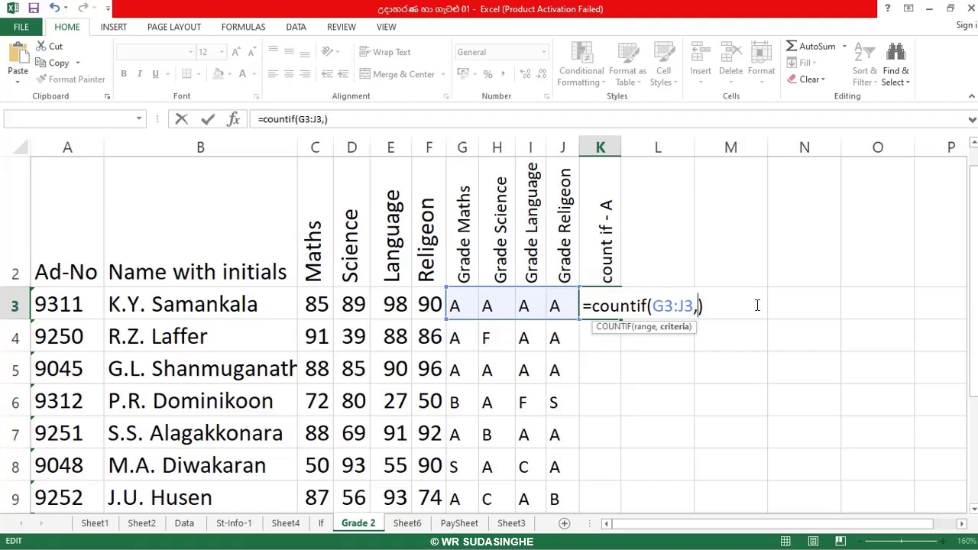
pyautogui.write('"A"')
pyautogui.press('Return')
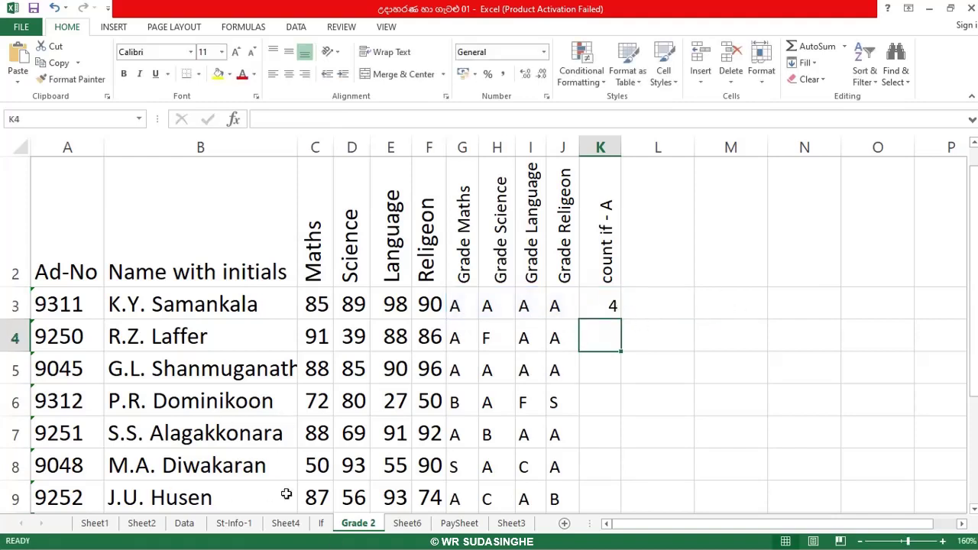
# Step: Fill the COUNTIF formula from K3 down through K9
pyautogui.click(607, 305)
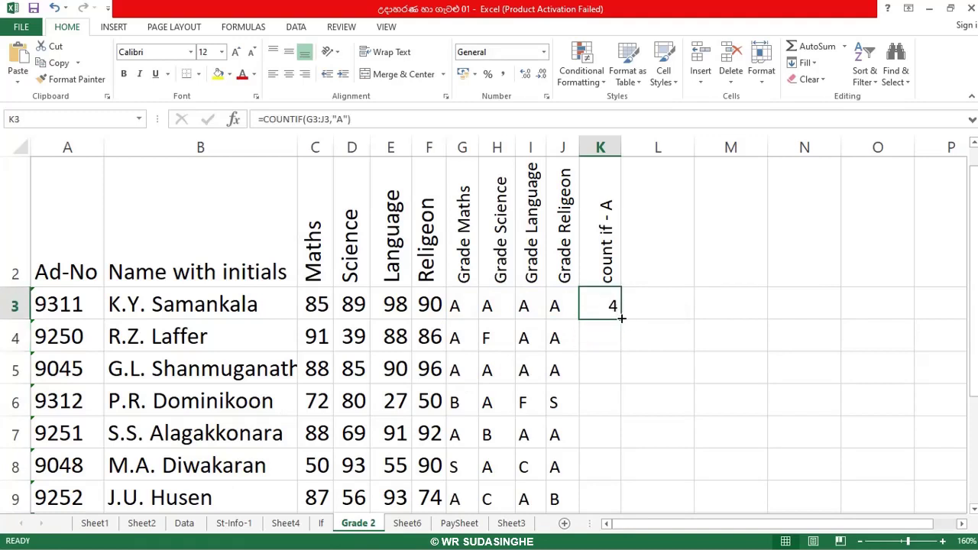
pyautogui.moveTo(621, 319); pyautogui.dragTo(618, 347)
pyautogui.moveTo(613, 408); pyautogui.dragTo(611, 418)
pyautogui.click(612, 419)
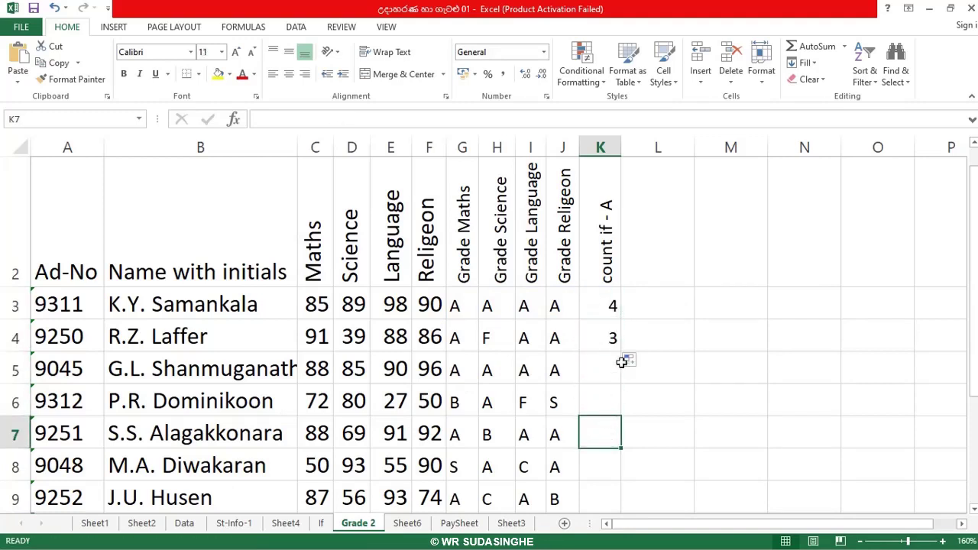
pyautogui.click(615, 344)
pyautogui.moveTo(620, 354); pyautogui.dragTo(617, 493)
pyautogui.moveTo(649, 334); pyautogui.dragTo(629, 405)
pyautogui.click(649, 334)
# Step: Check the copied COUNTIF formulas and counts in K3 to K8 against each student's grades
pyautogui.click(599, 306)
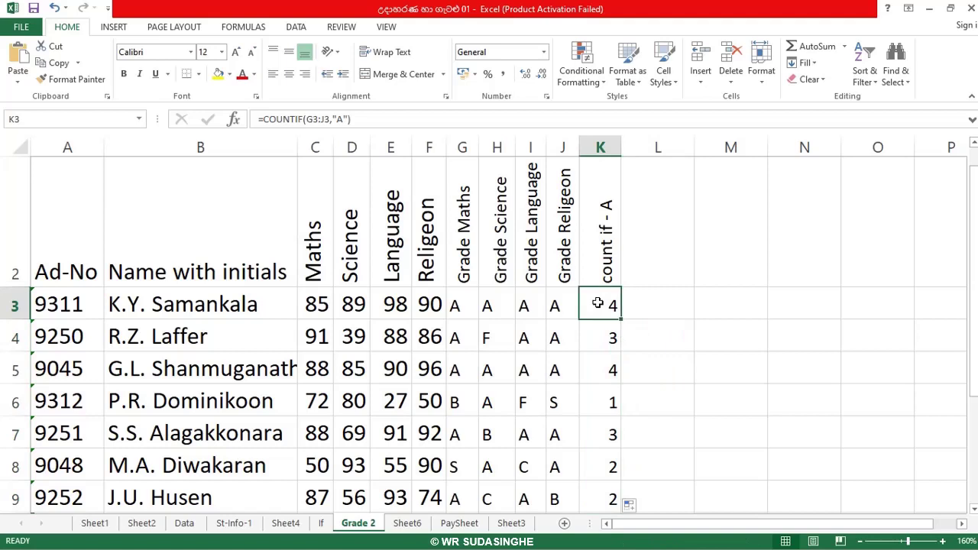
pyautogui.press('Down')
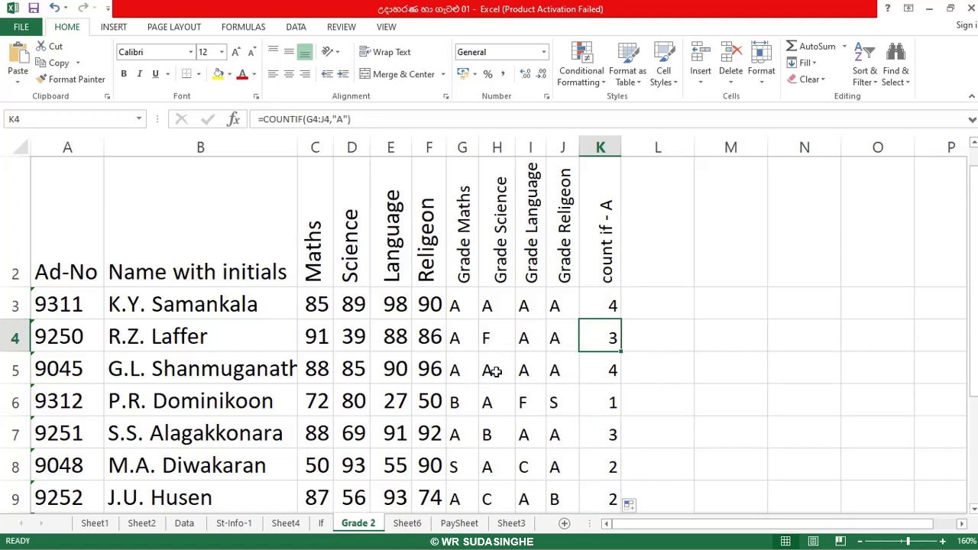
pyautogui.press('Down')
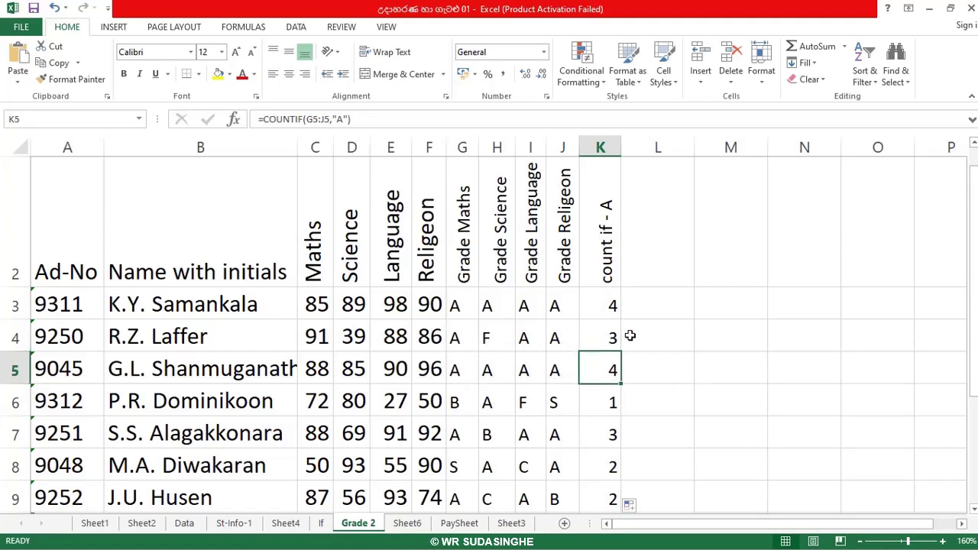
pyautogui.press('Down')
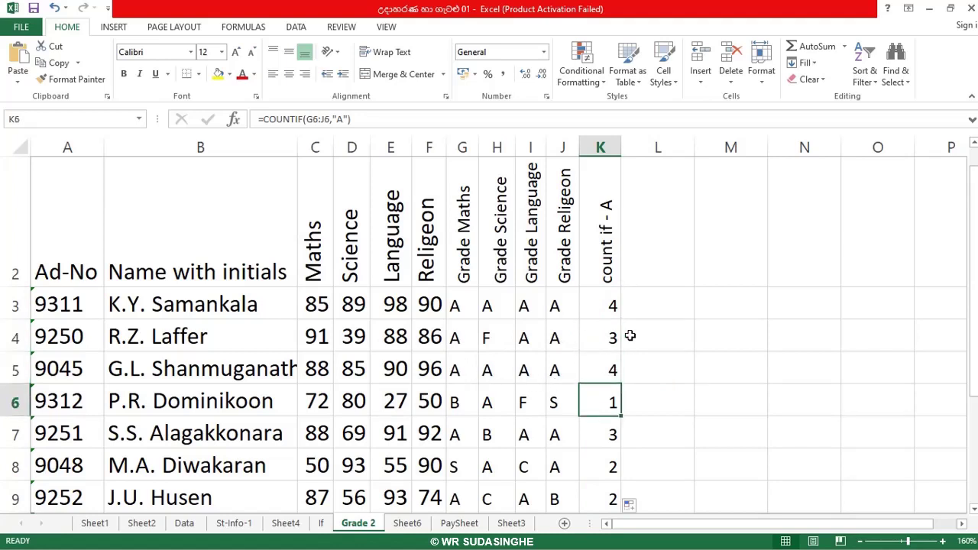
pyautogui.press('Down')
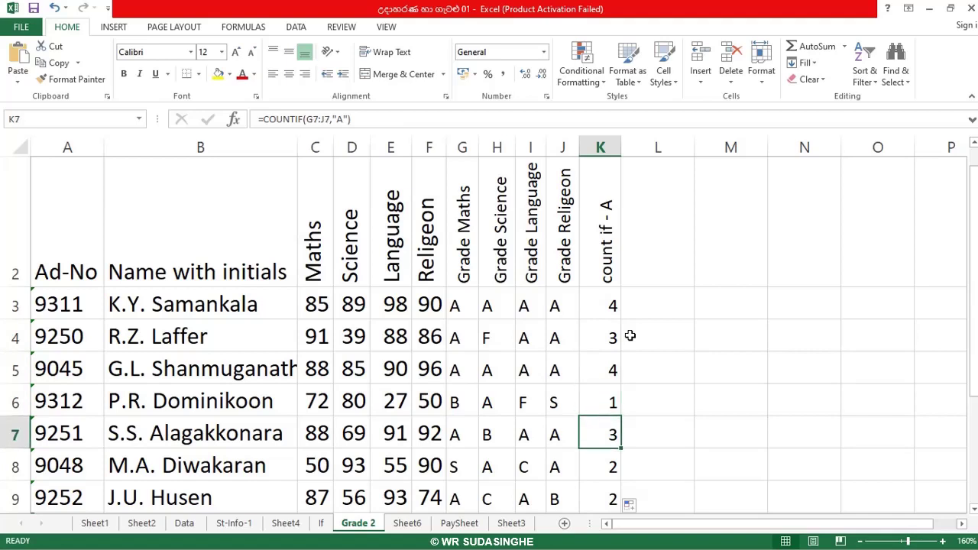
pyautogui.press('Down')
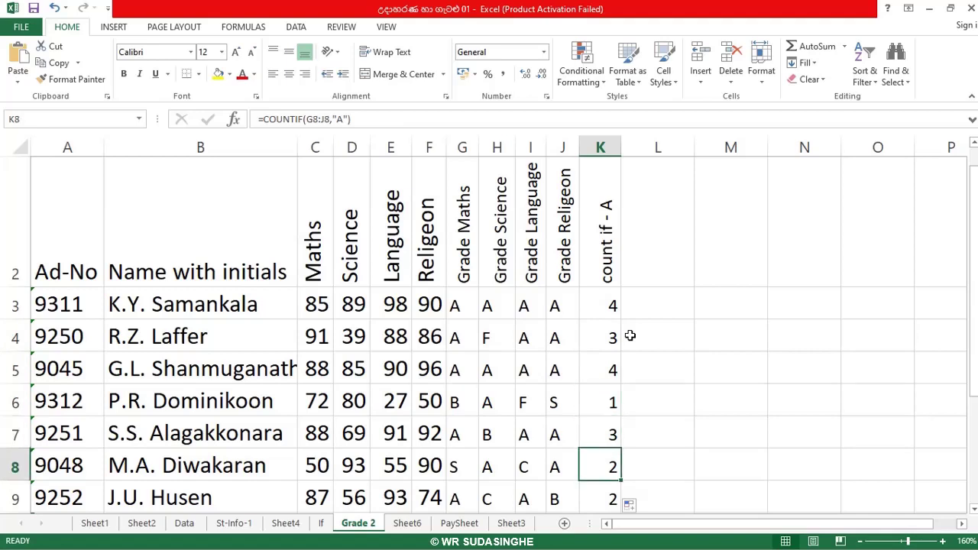
# Step: Enter the heading "count if - B" in L2 and narrow column L to fit the rotated heading
pyautogui.click(663, 256)
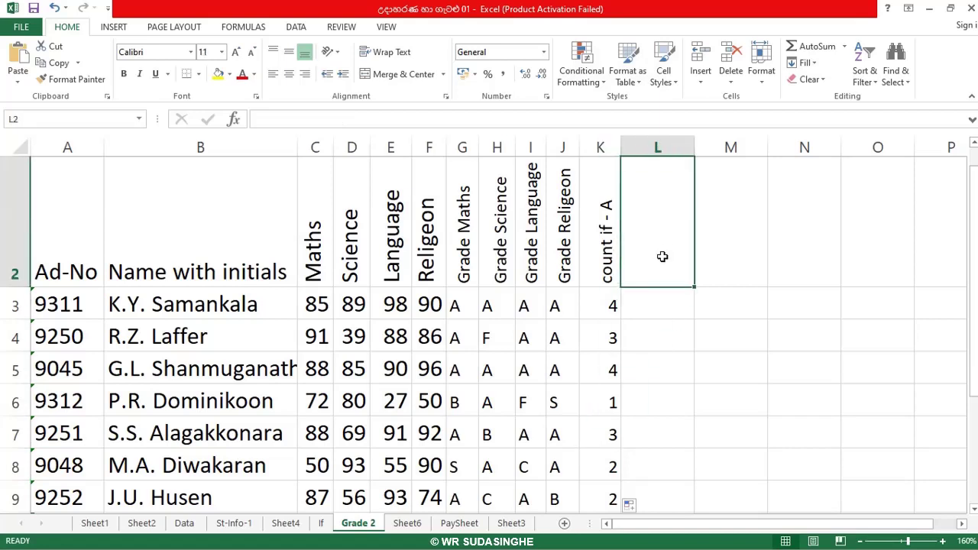
pyautogui.write('co')
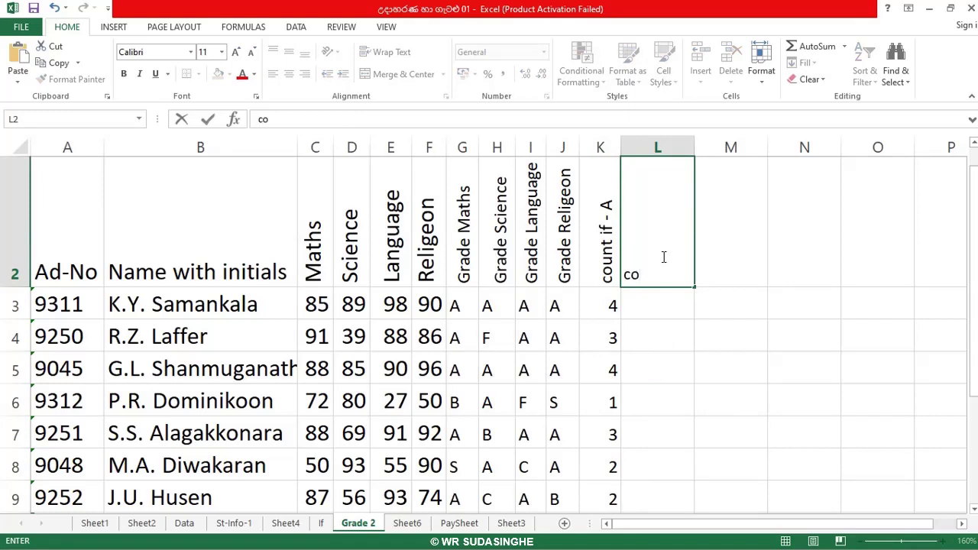
pyautogui.write('unt if - B')
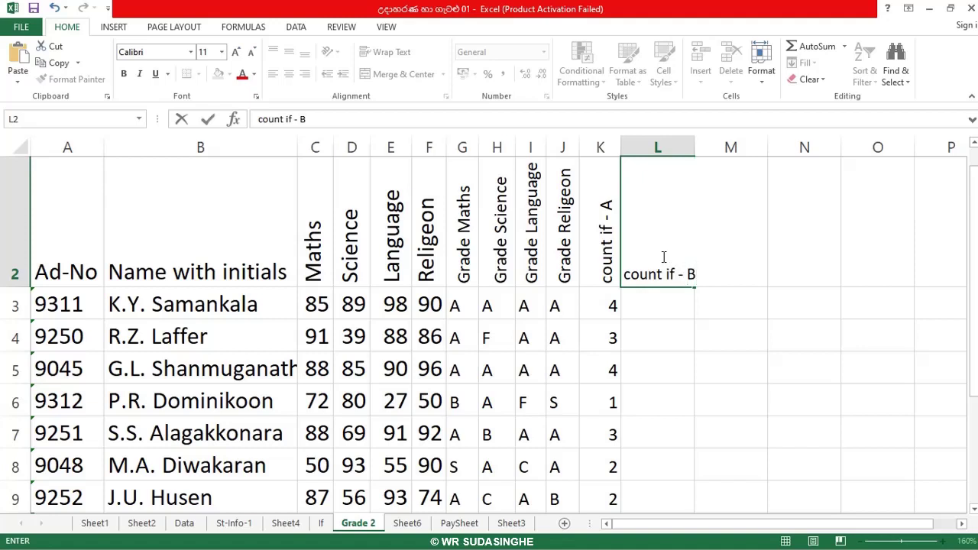
pyautogui.press('Return')
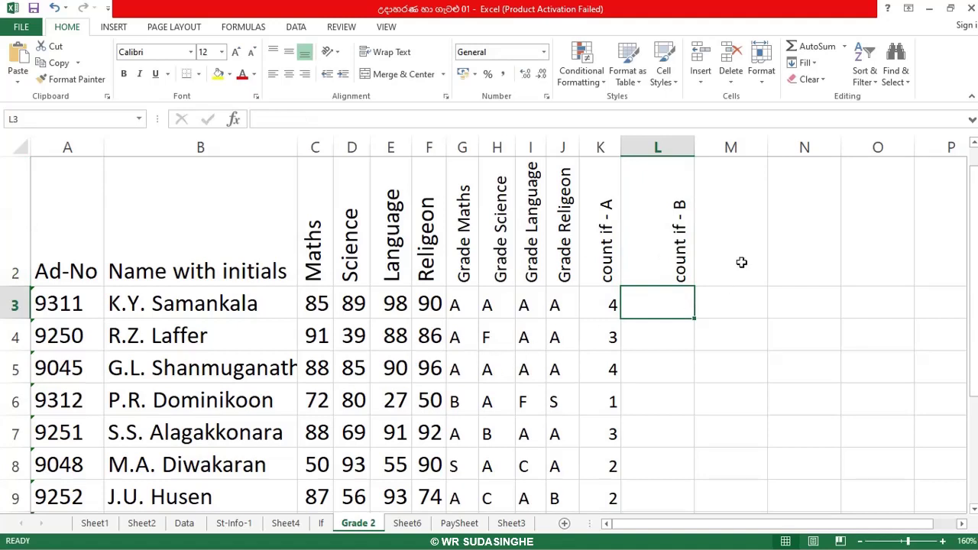
pyautogui.moveTo(695, 148); pyautogui.dragTo(655, 156)
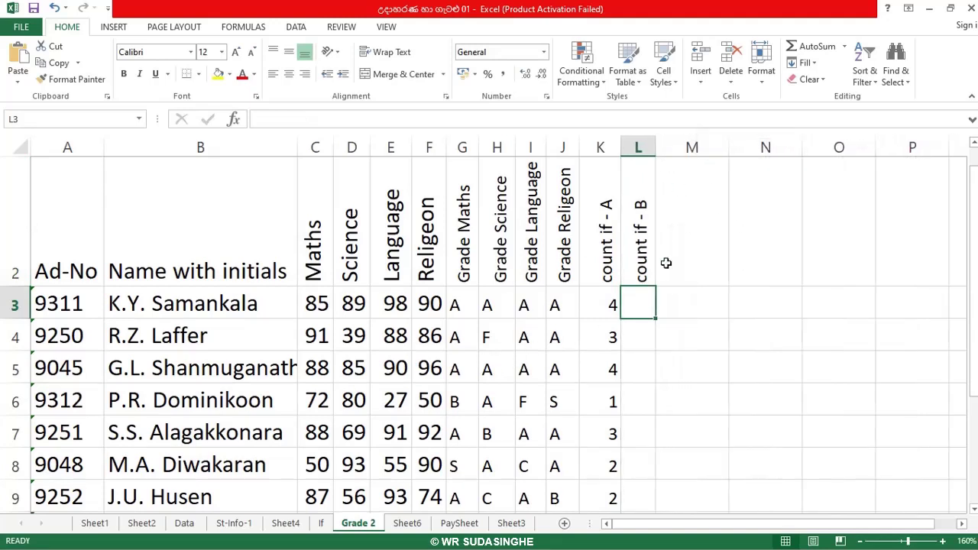
# Step: Copy the COUNTIF formula from K3 across into L3 with the fill handle
pyautogui.click(589, 304)
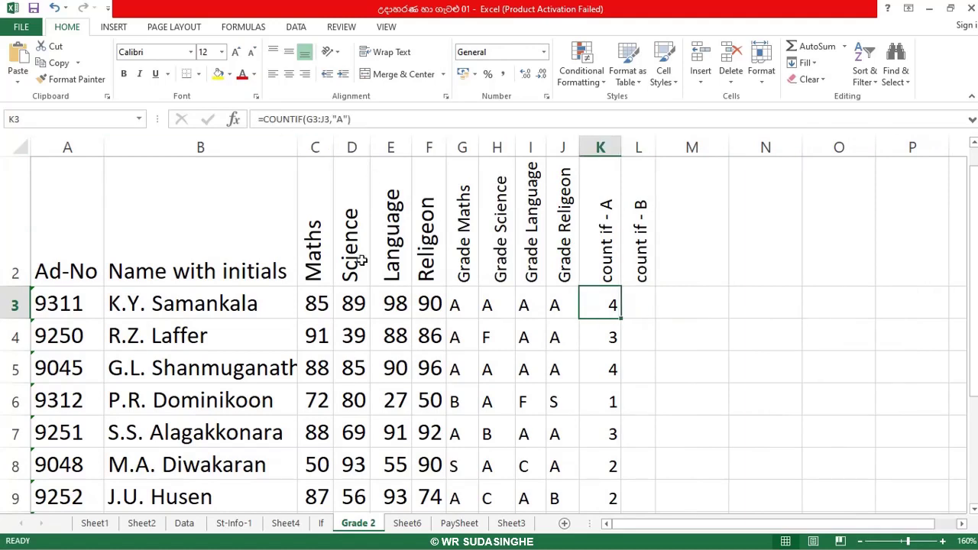
pyautogui.doubleClick(621, 319)
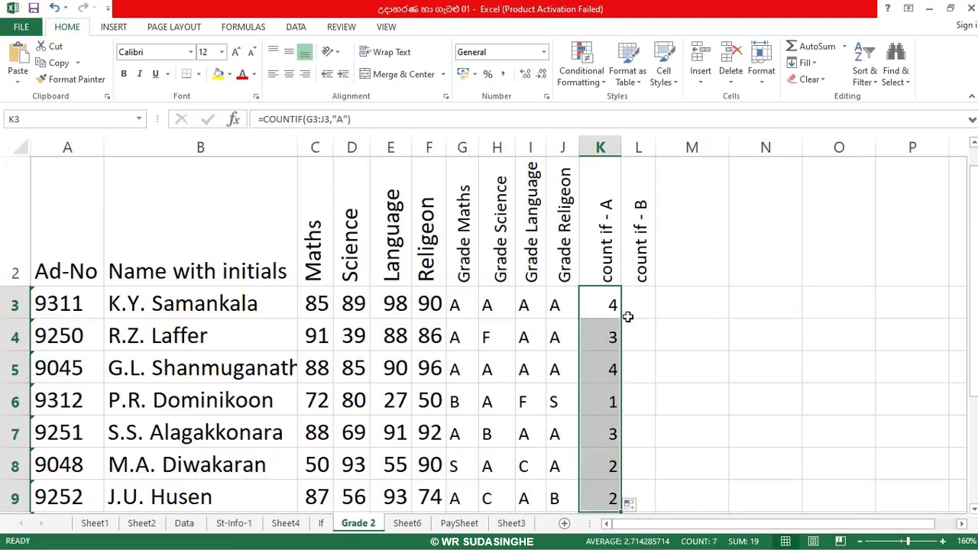
pyautogui.click(627, 321)
pyautogui.click(615, 314)
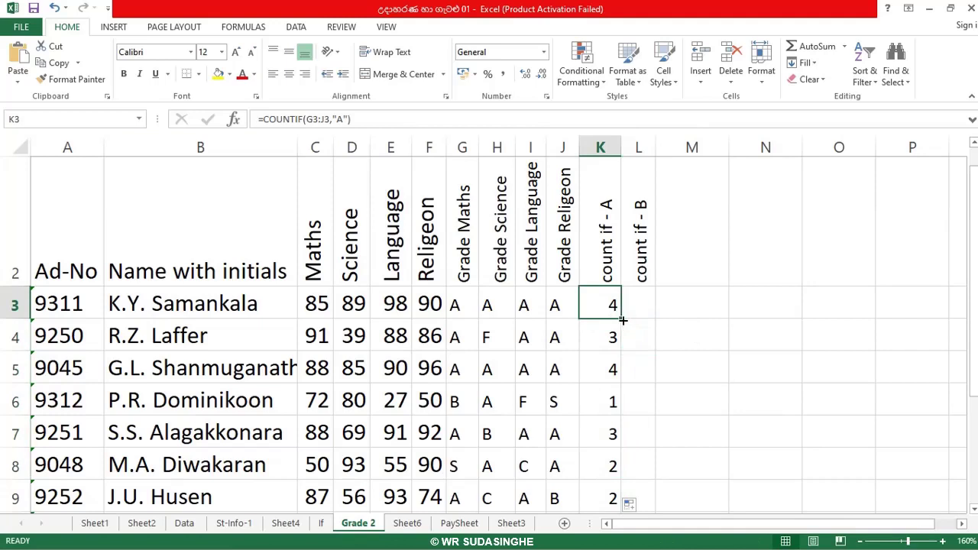
pyautogui.click(629, 312)
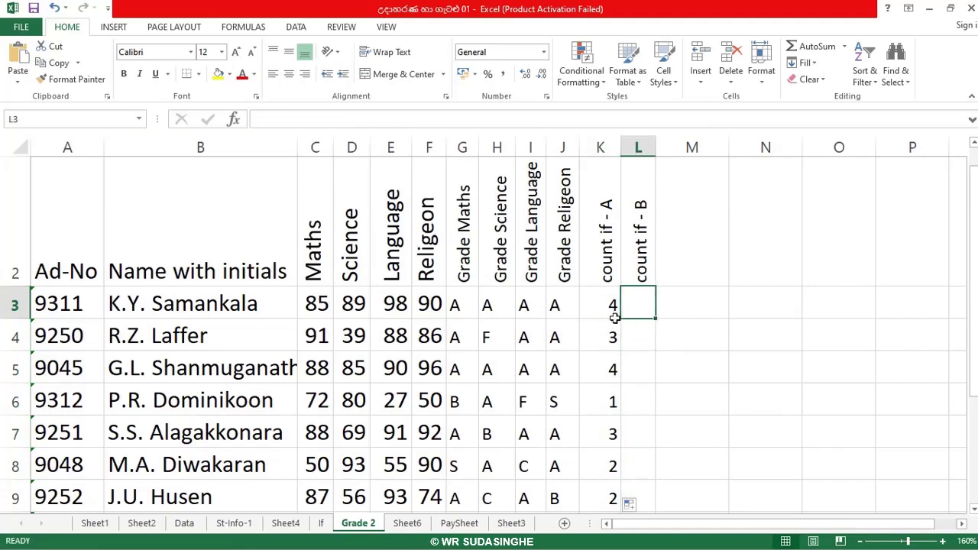
pyautogui.click(610, 311)
pyautogui.click(629, 314)
pyautogui.click(615, 312)
pyautogui.moveTo(623, 321); pyautogui.dragTo(638, 311)
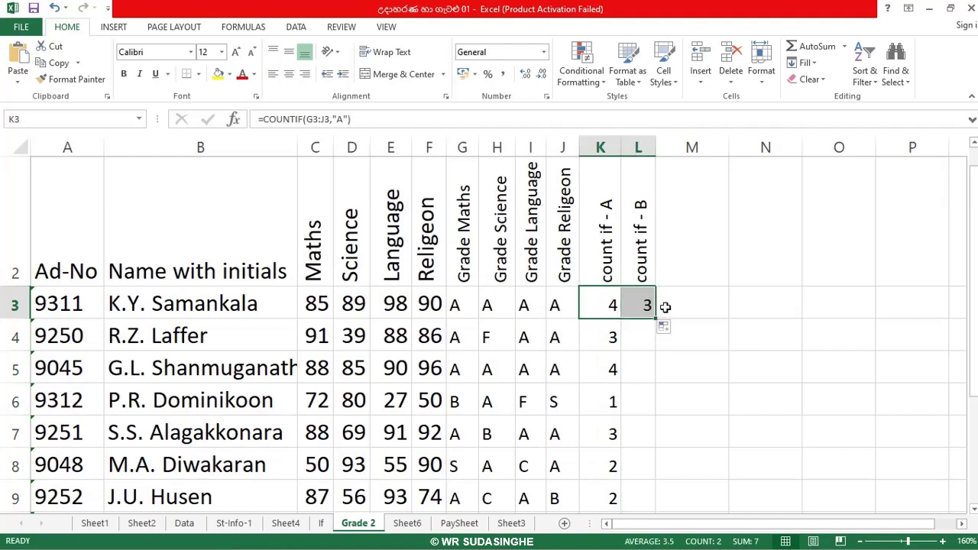
# Step: Change the criterion in L3's COUNTIF formula to "B"
pyautogui.click(648, 304)
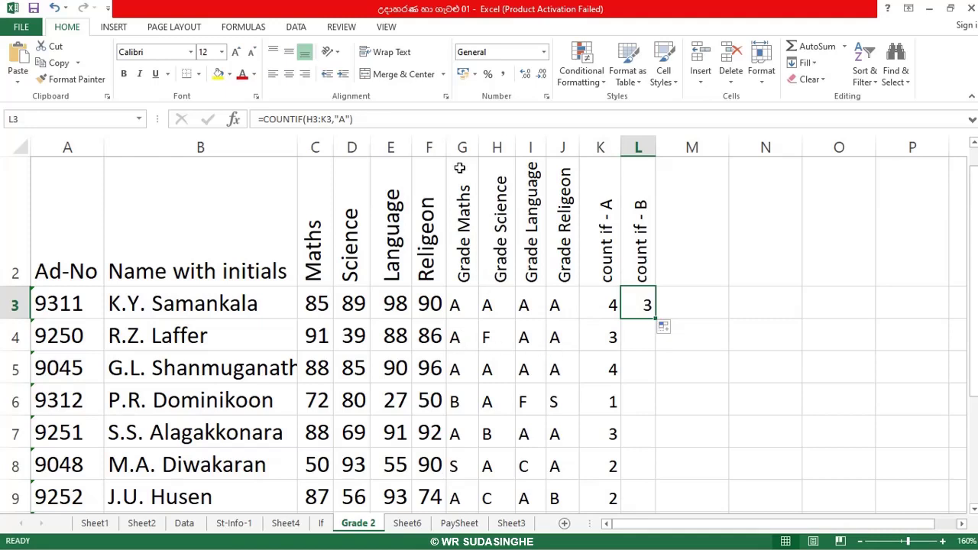
pyautogui.click(346, 119)
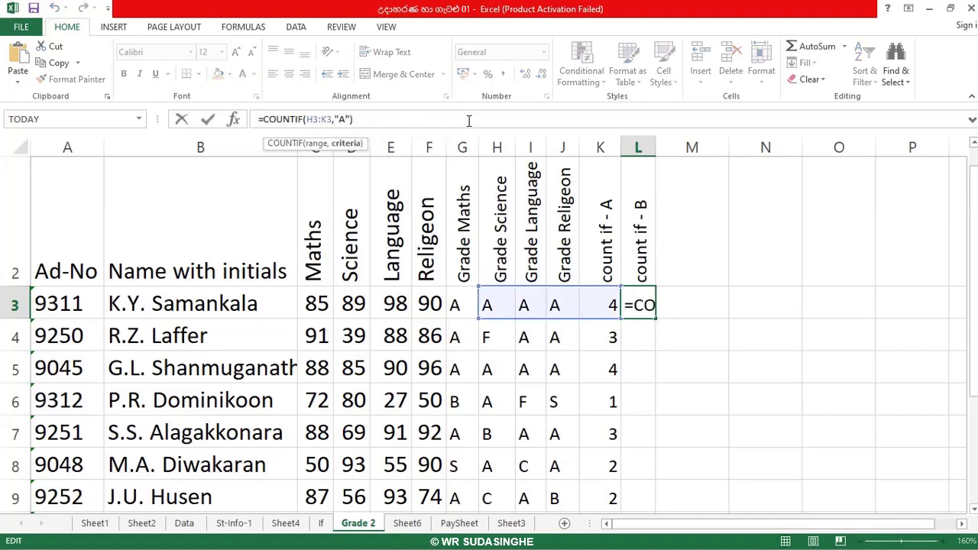
pyautogui.press('BackSpace')
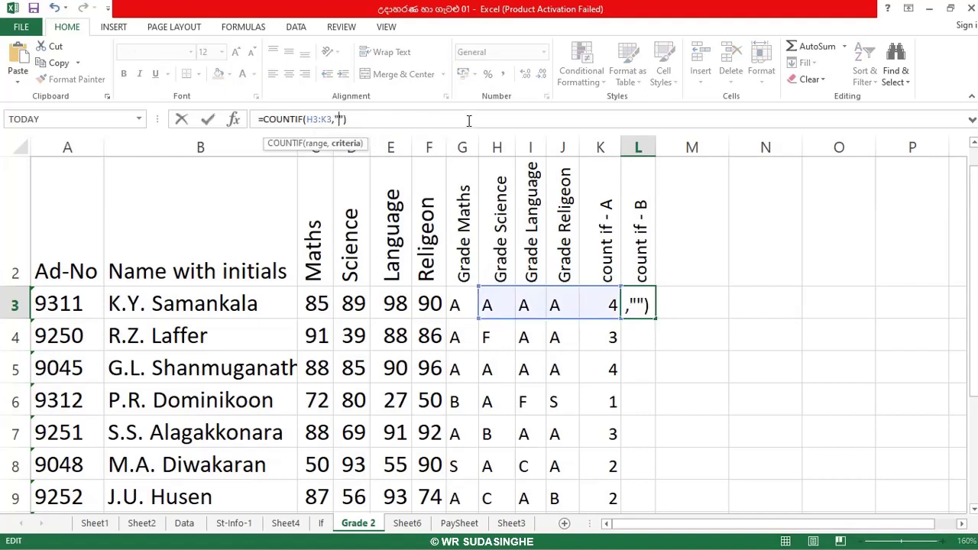
pyautogui.write('B')
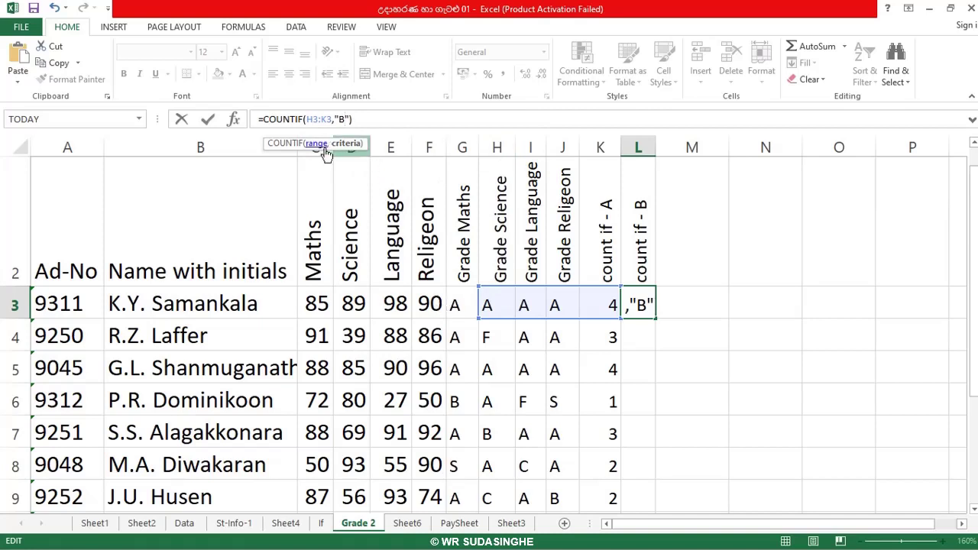
# Step: Correct the range in L3's COUNTIF formula to G3:J3 and commit the formula
pyautogui.click(311, 119)
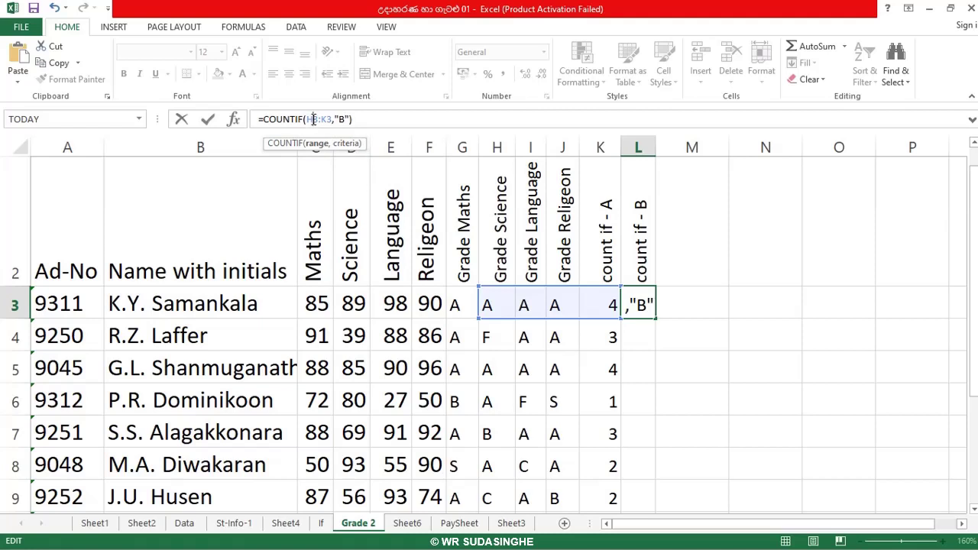
pyautogui.press('BackSpace')
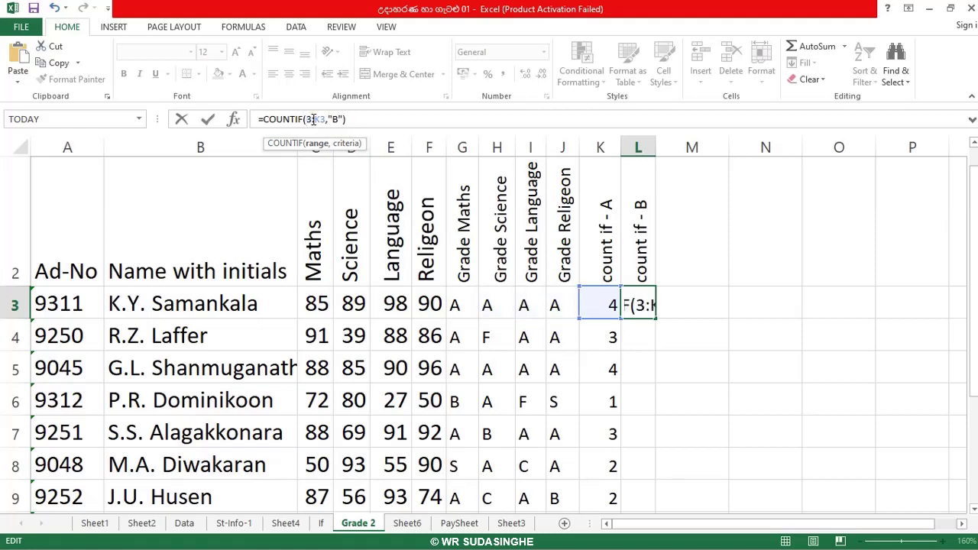
pyautogui.write('G')
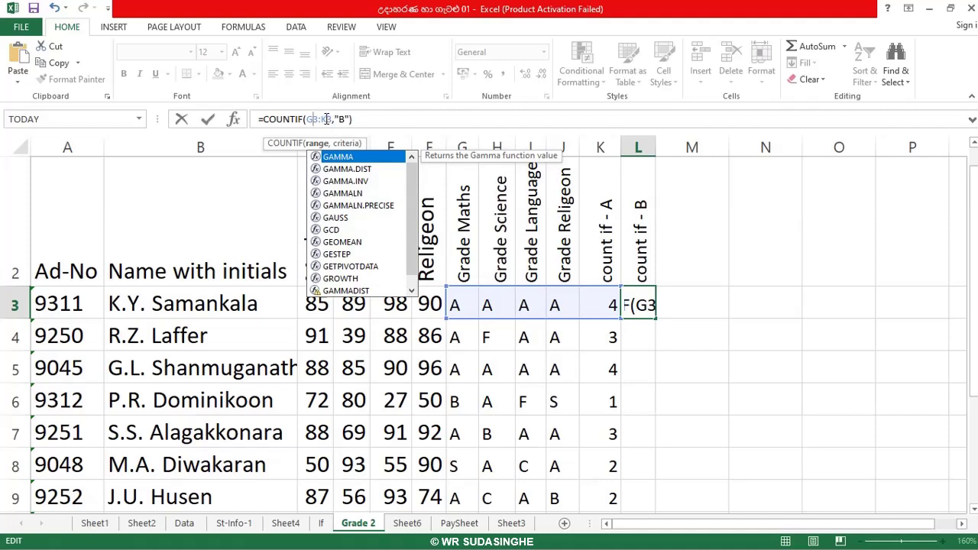
pyautogui.click(327, 119)
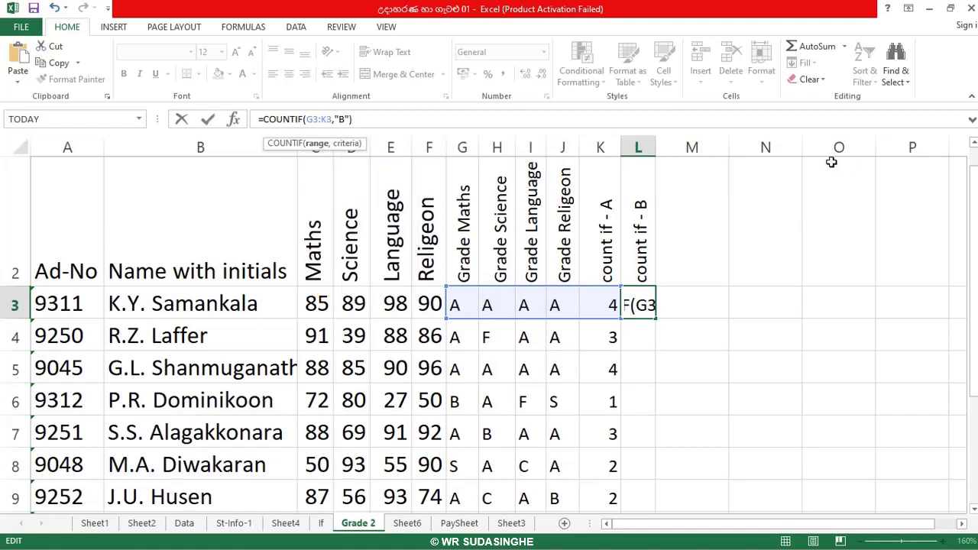
pyautogui.press('BackSpace')
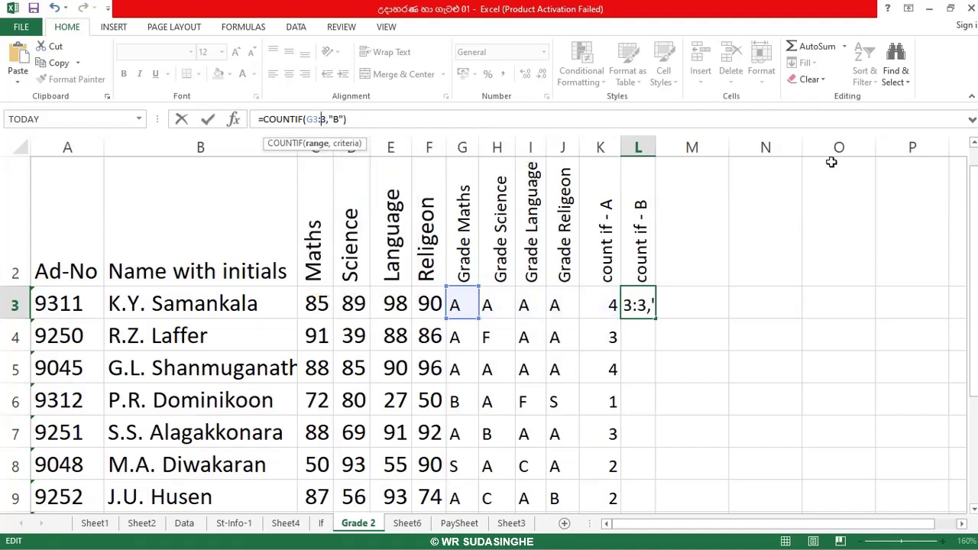
pyautogui.write('J')
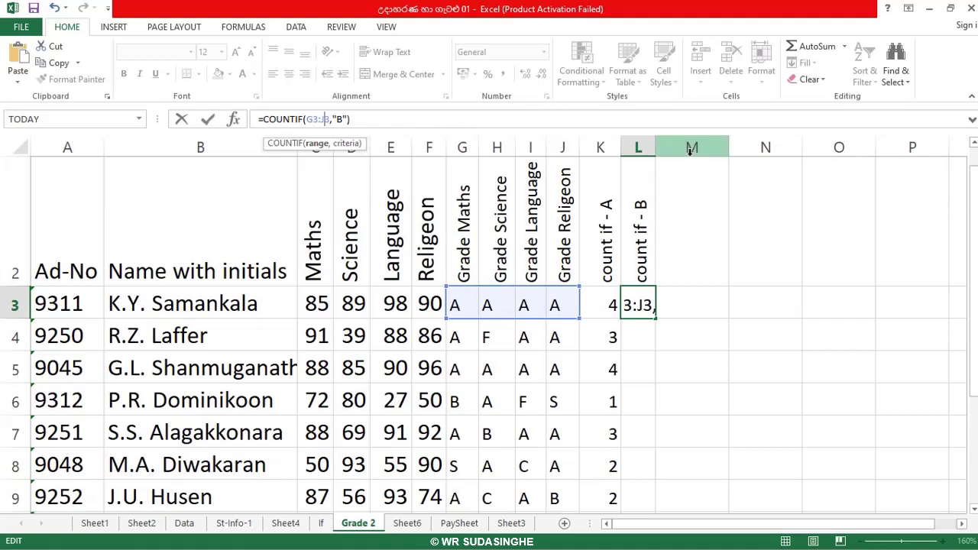
pyautogui.press('Return')
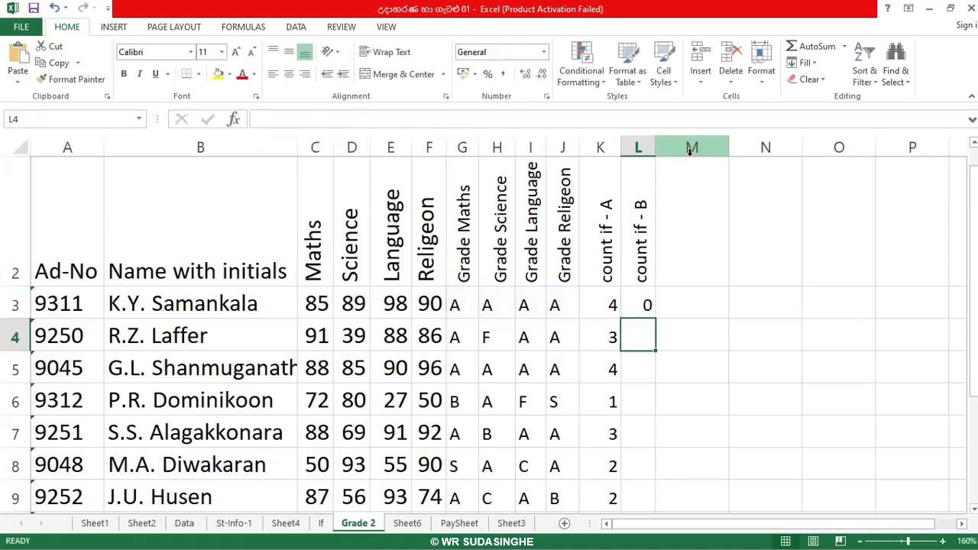
# Step: Fill the COUNTIF formula for B grades from L3 down through L9
pyautogui.click(638, 306)
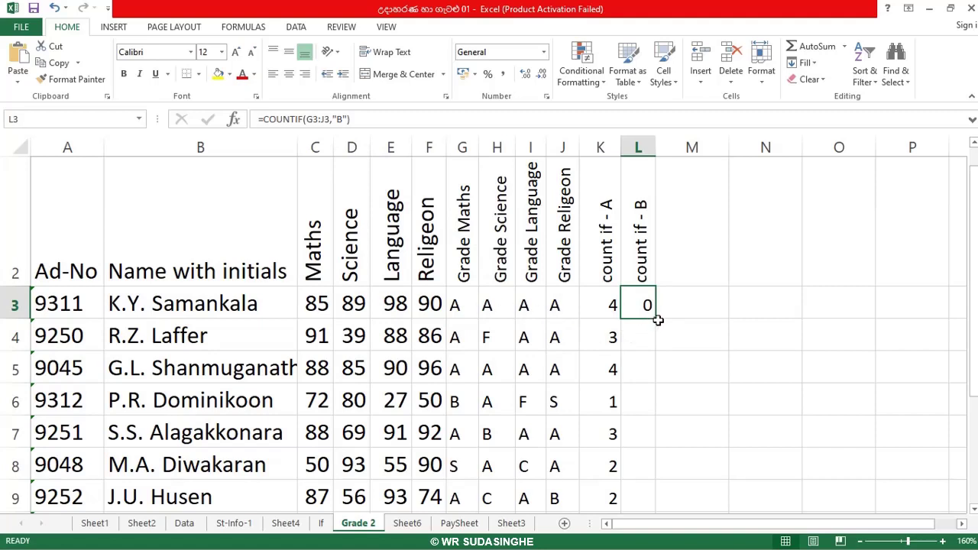
pyautogui.moveTo(650, 320); pyautogui.dragTo(648, 354)
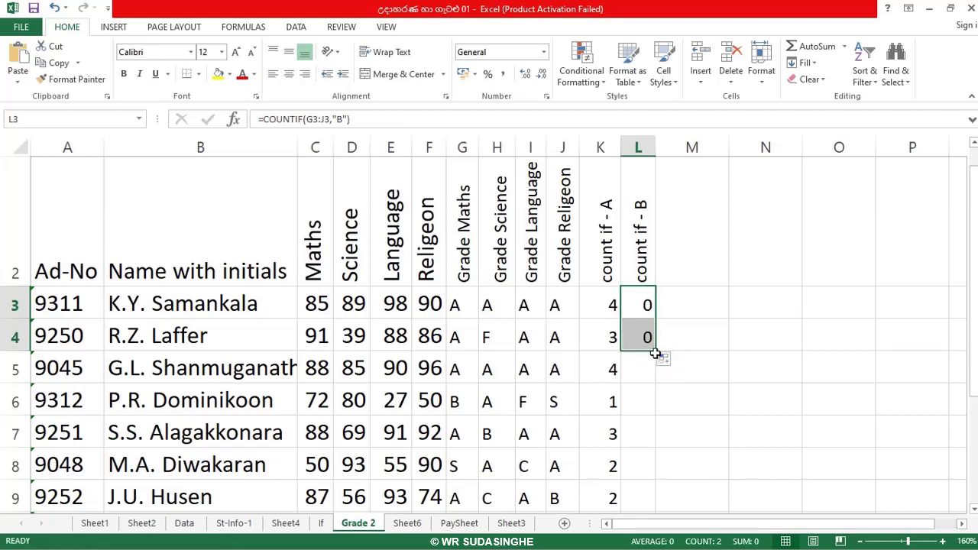
pyautogui.moveTo(655, 353); pyautogui.dragTo(666, 502)
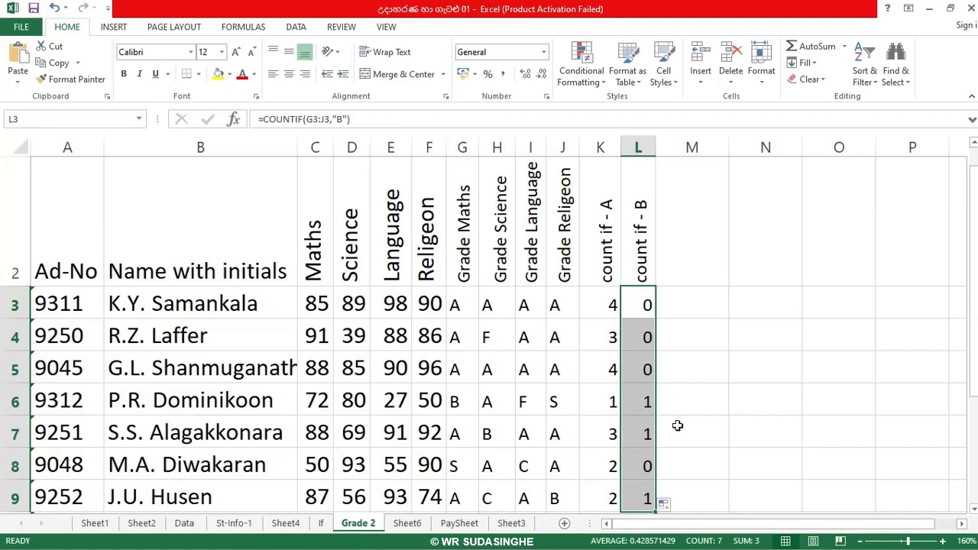
pyautogui.click(700, 243)
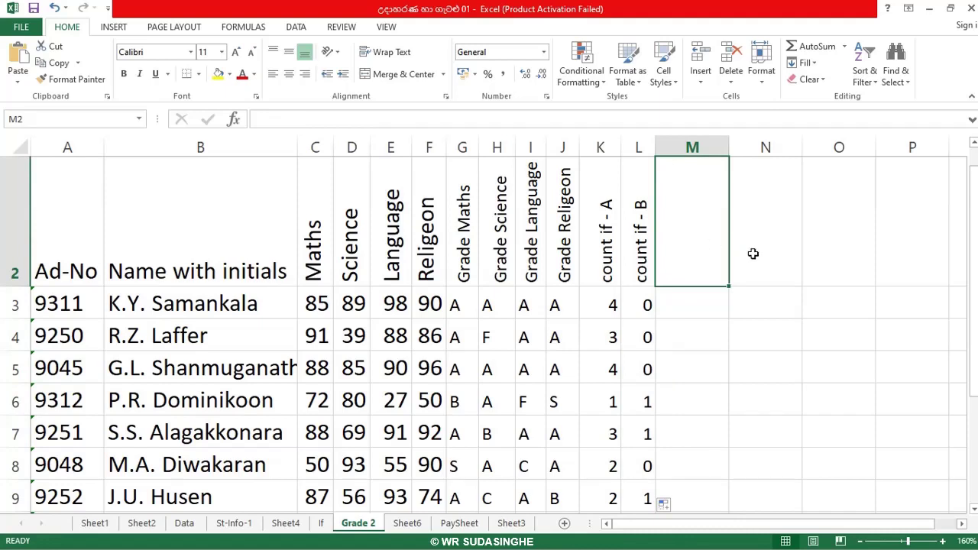
pyautogui.click(692, 302)
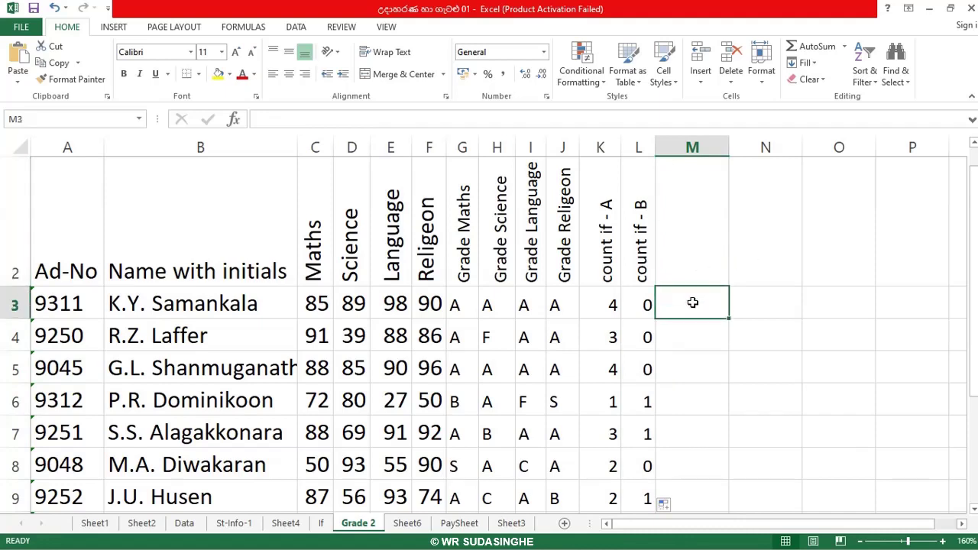
pyautogui.click(681, 252)
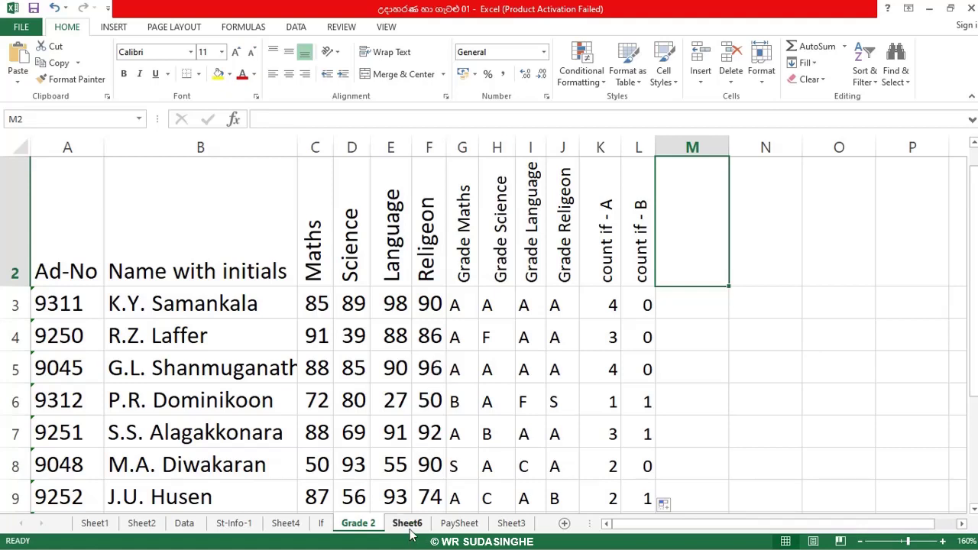
# Step: Copy the company pay table in A1:H9 of PaySheet, from the company title through the Net Salary column
pyautogui.click(461, 523)
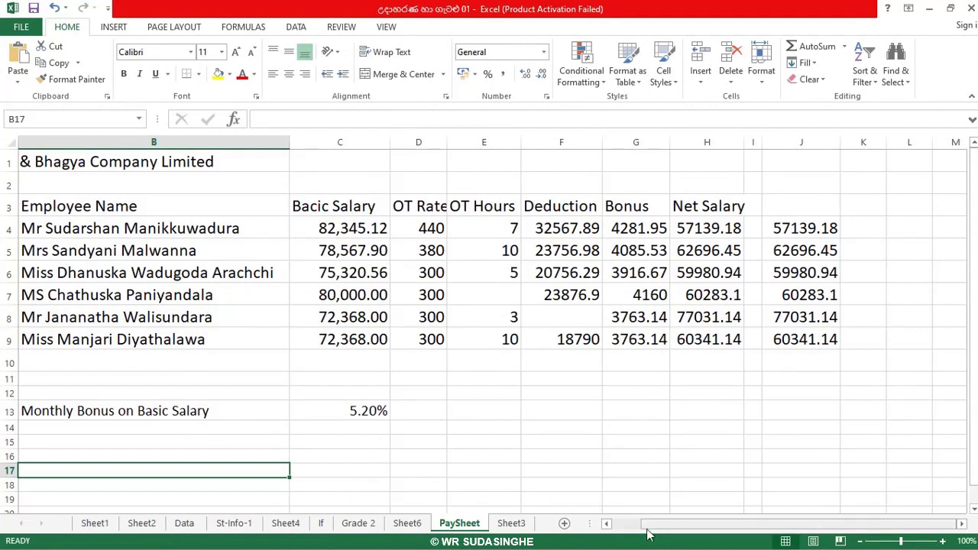
pyautogui.click(608, 524)
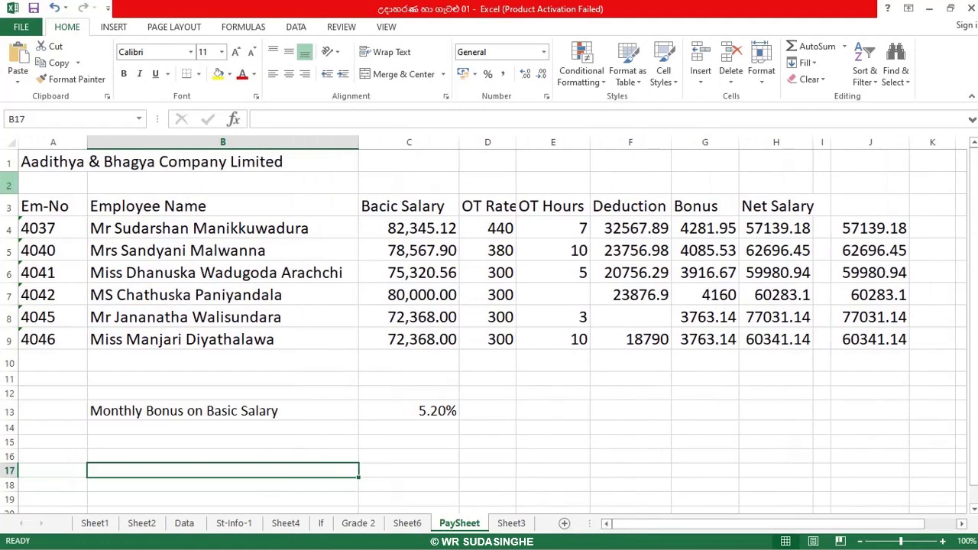
pyautogui.click(23, 160)
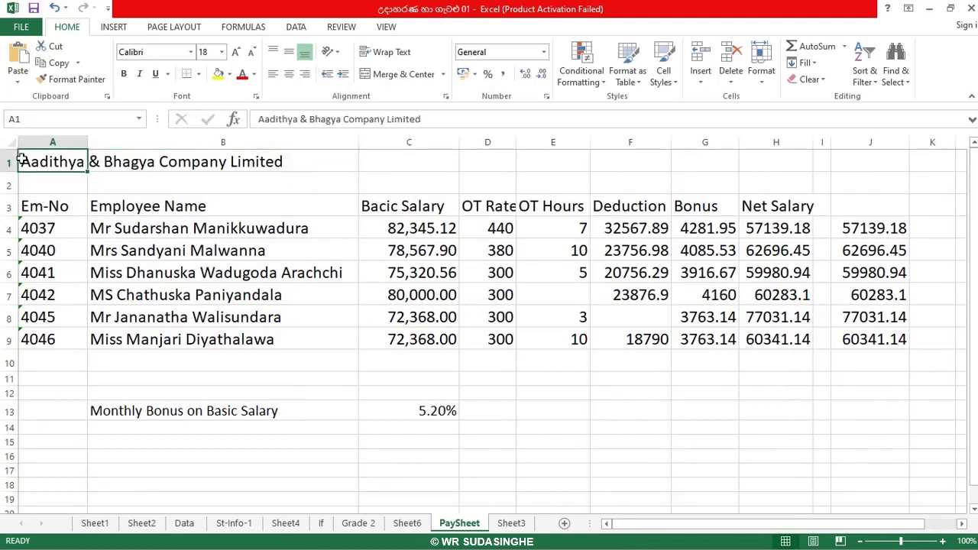
pyautogui.hotkey('shift', 'Down')
pyautogui.hotkey('shift', 'Down')
pyautogui.hotkey('shift', 'Down')
pyautogui.hotkey('shift', 'Down')
pyautogui.hotkey('shift', 'Down')
pyautogui.hotkey('shift', 'Down')
pyautogui.hotkey('shift', 'Down')
pyautogui.hotkey('shift', 'Down')
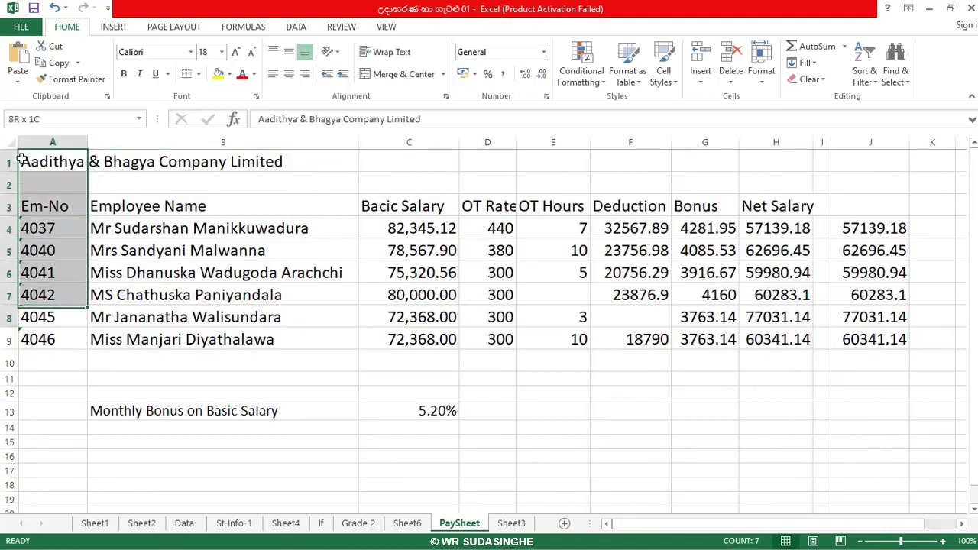
pyautogui.hotkey('shift', 'Right')
pyautogui.hotkey('shift', 'Right')
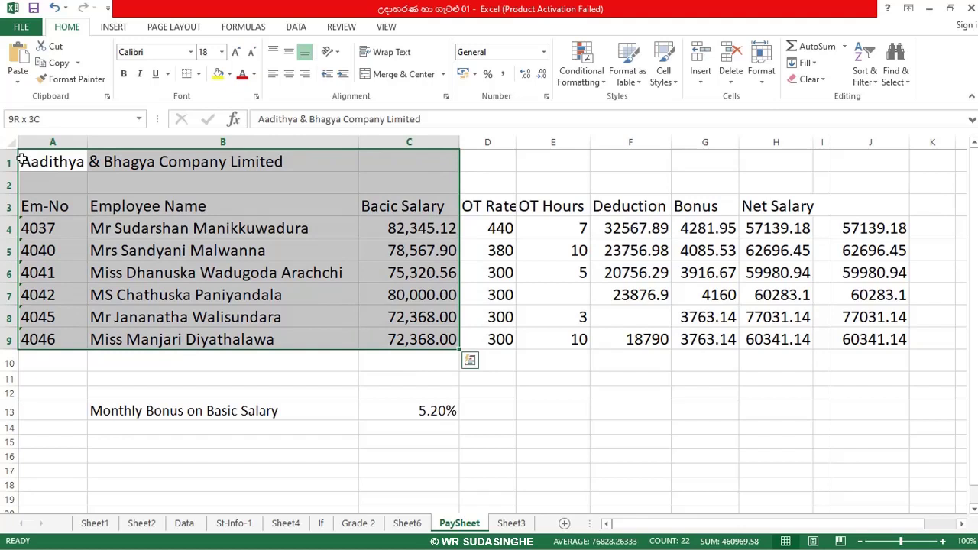
pyautogui.hotkey('shift', 'Right')
pyautogui.hotkey('shift', 'Right')
pyautogui.hotkey('shift', 'Right')
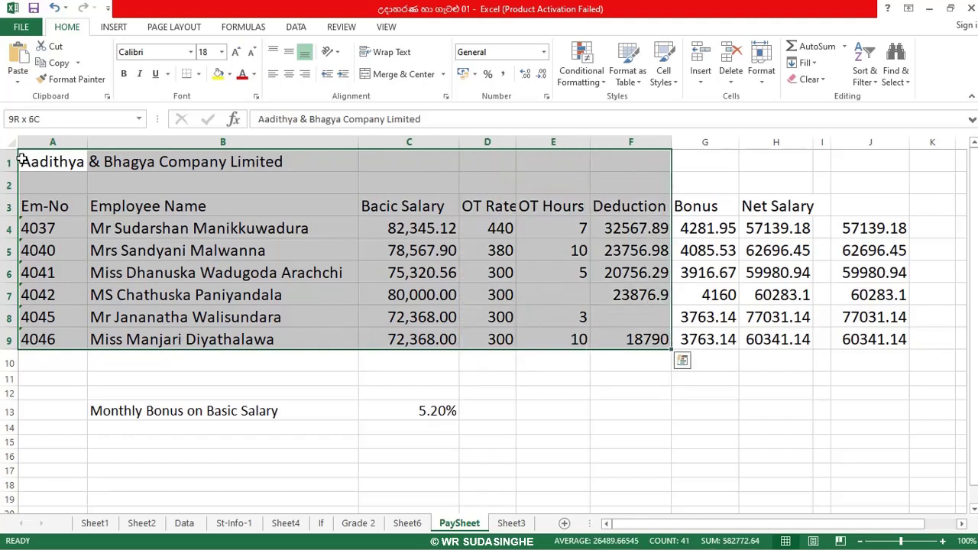
pyautogui.hotkey('shift', 'Right')
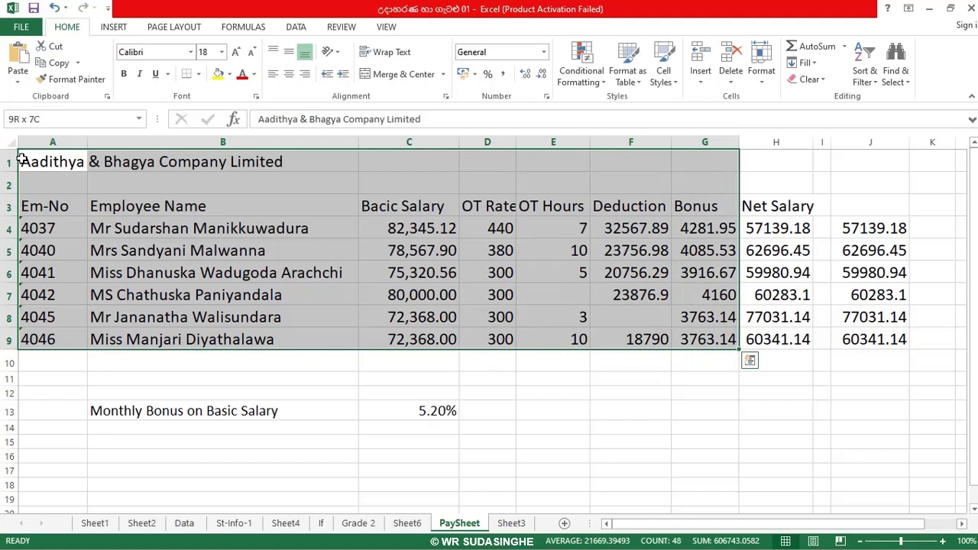
pyautogui.hotkey('shift', 'Right')
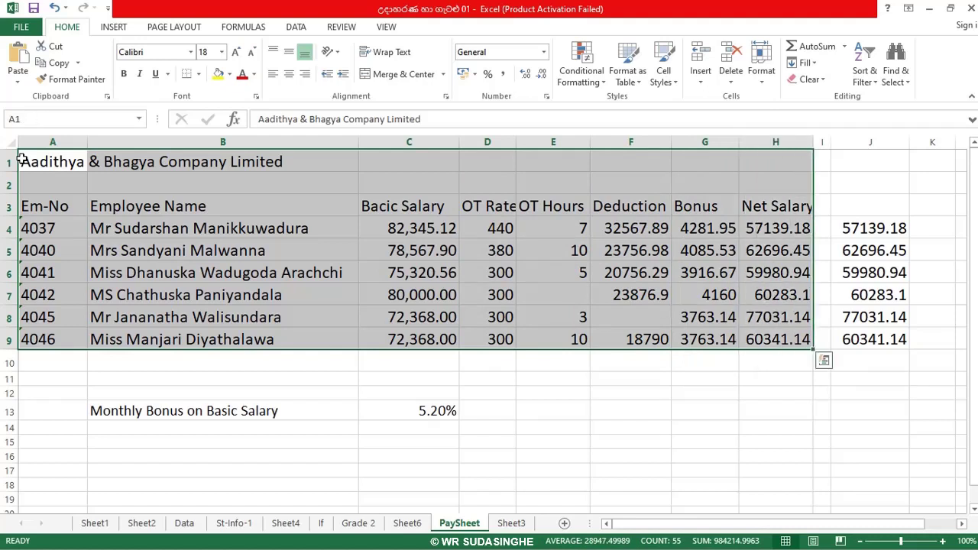
pyautogui.hotkey('ctrl', 'c')
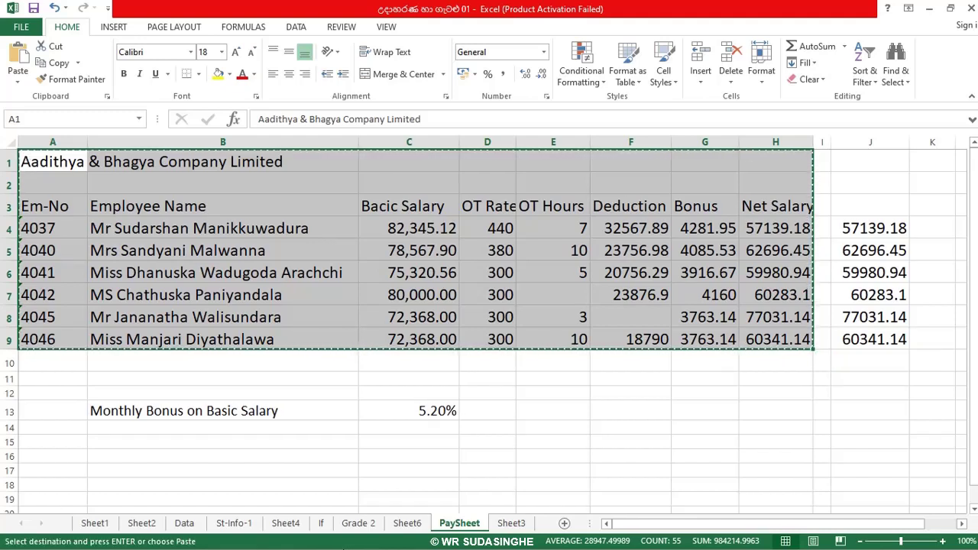
# Step: Paste the copied pay table at A1 of a new sheet and widen columns B, C, F and H
pyautogui.click(565, 524)
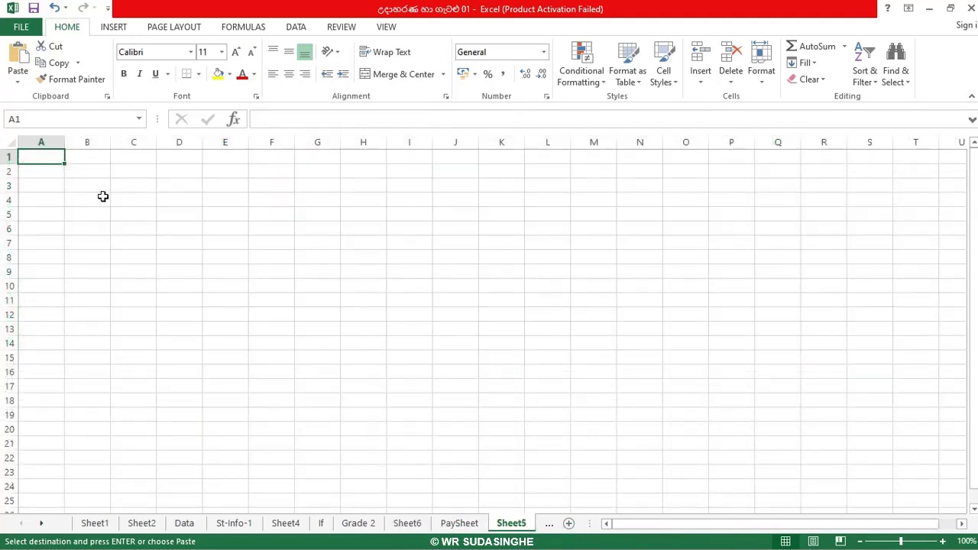
pyautogui.hotkey('ctrl', 'v')
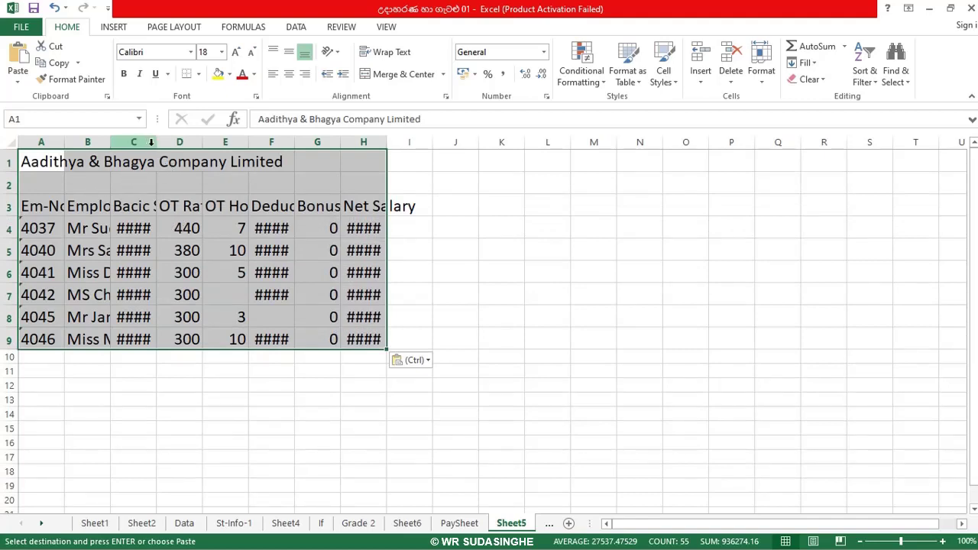
pyautogui.moveTo(111, 142); pyautogui.dragTo(258, 143)
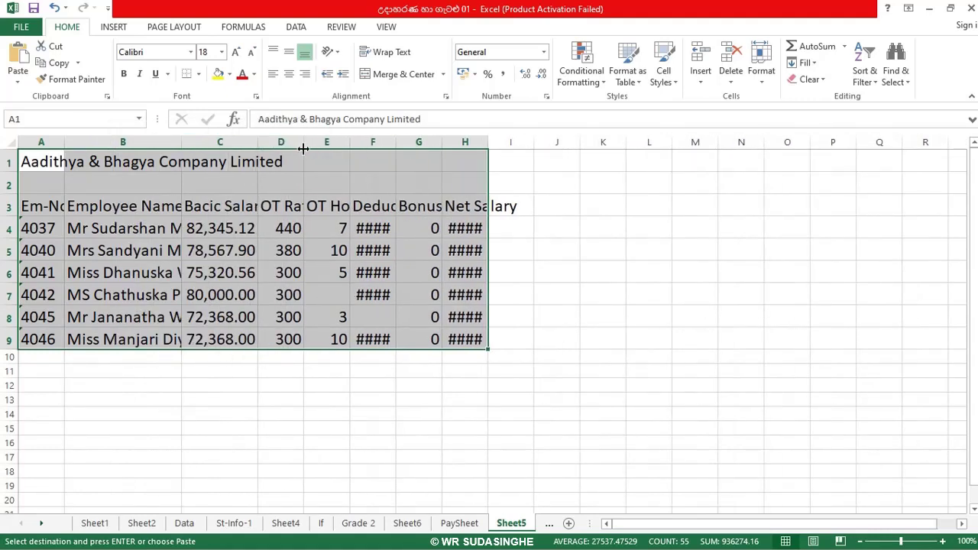
pyautogui.moveTo(256, 143); pyautogui.dragTo(281, 142)
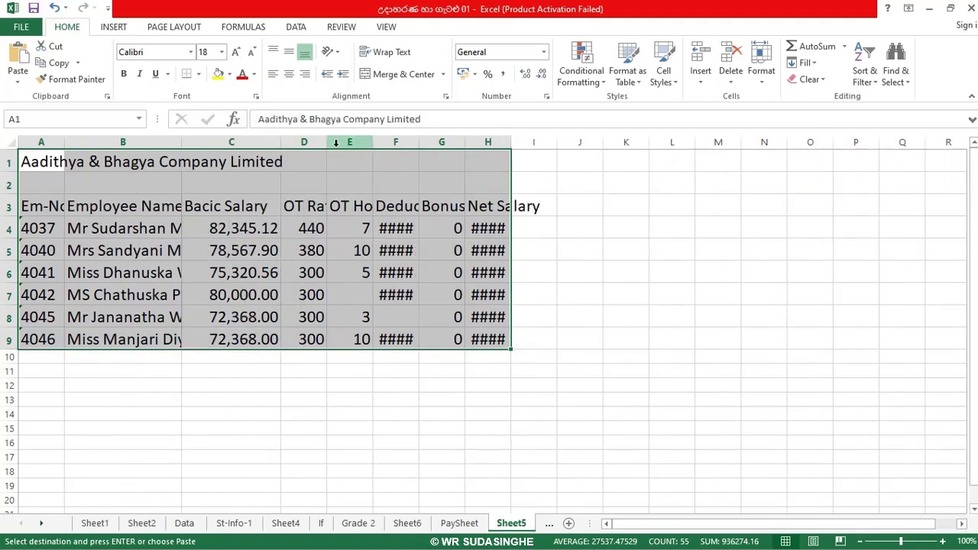
pyautogui.moveTo(422, 144); pyautogui.dragTo(464, 144)
pyautogui.moveTo(557, 142); pyautogui.dragTo(595, 144)
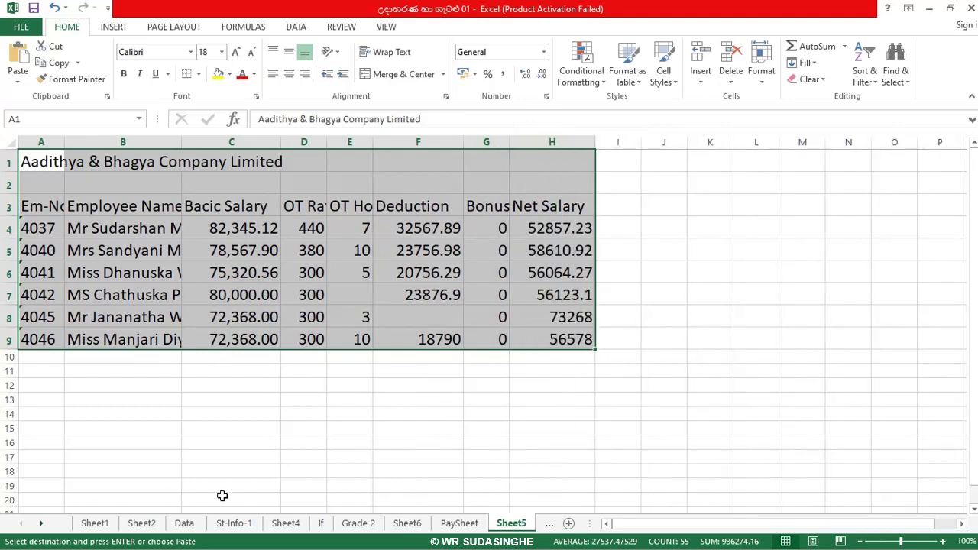
pyautogui.click(156, 383)
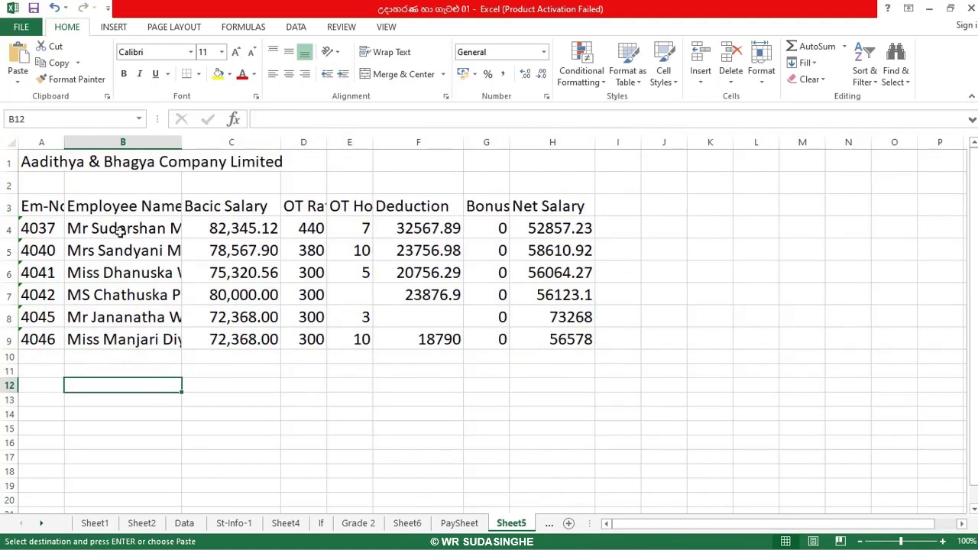
pyautogui.moveTo(182, 141); pyautogui.dragTo(300, 142)
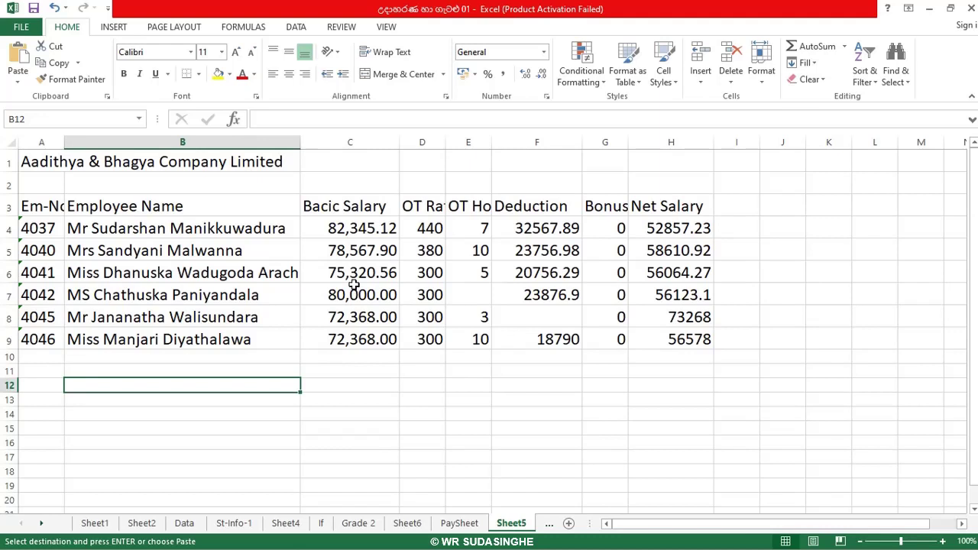
# Step: Begin an IF formula in J4 that tests whether the basic salary in C4 is greater than 73500
pyautogui.click(769, 205)
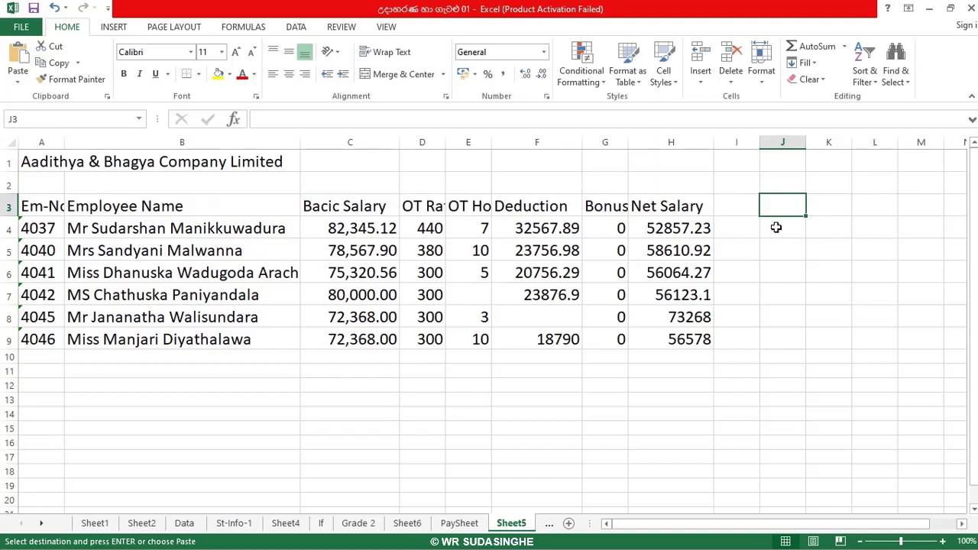
pyautogui.click(776, 228)
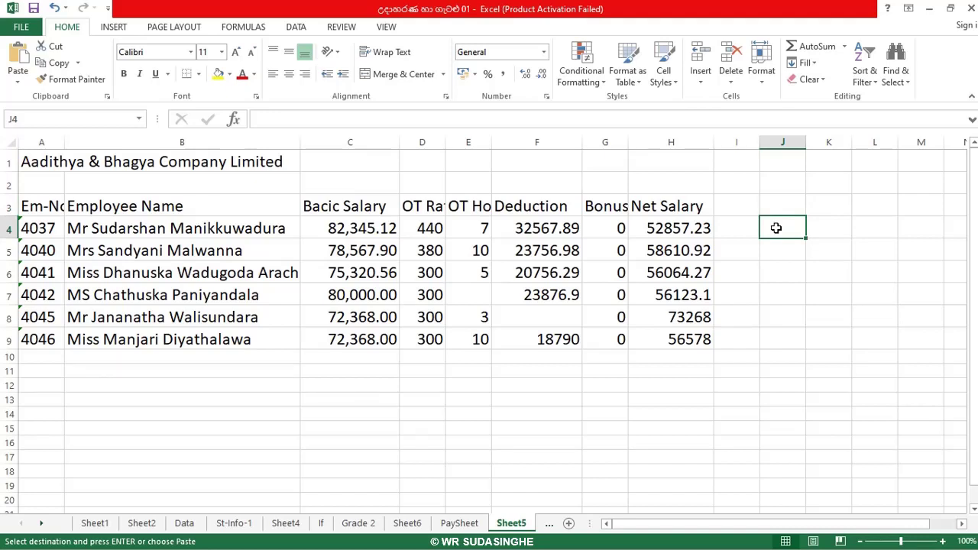
pyautogui.write('=')
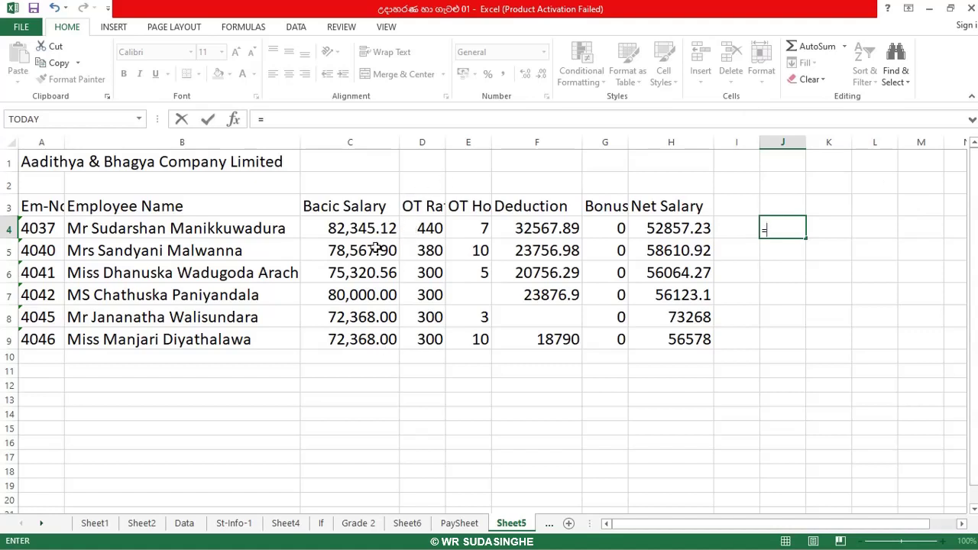
pyautogui.write('i')
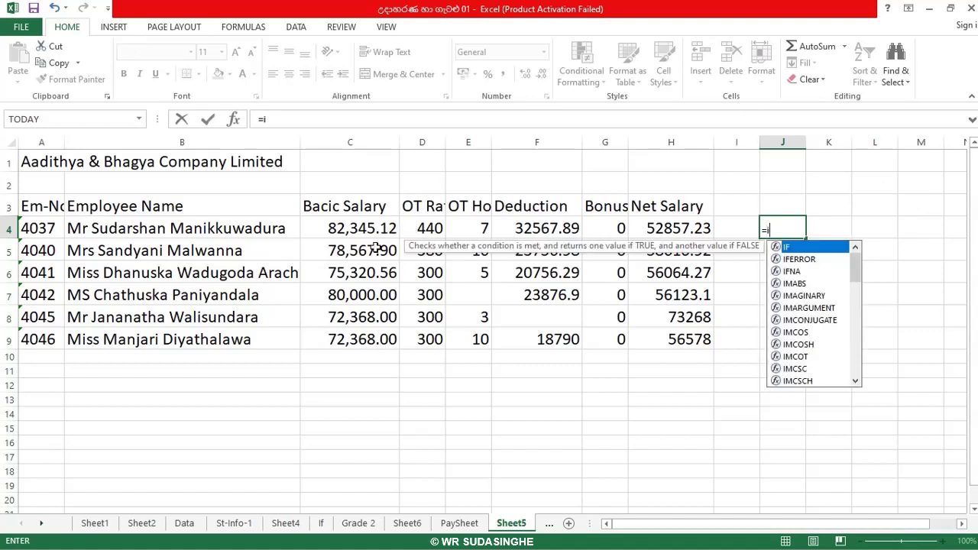
pyautogui.write('f(')
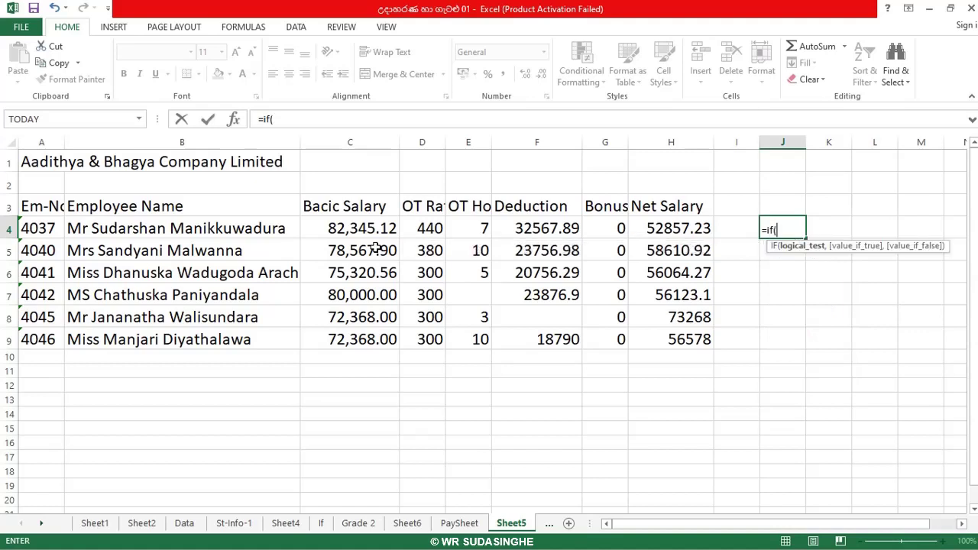
pyautogui.click(353, 227)
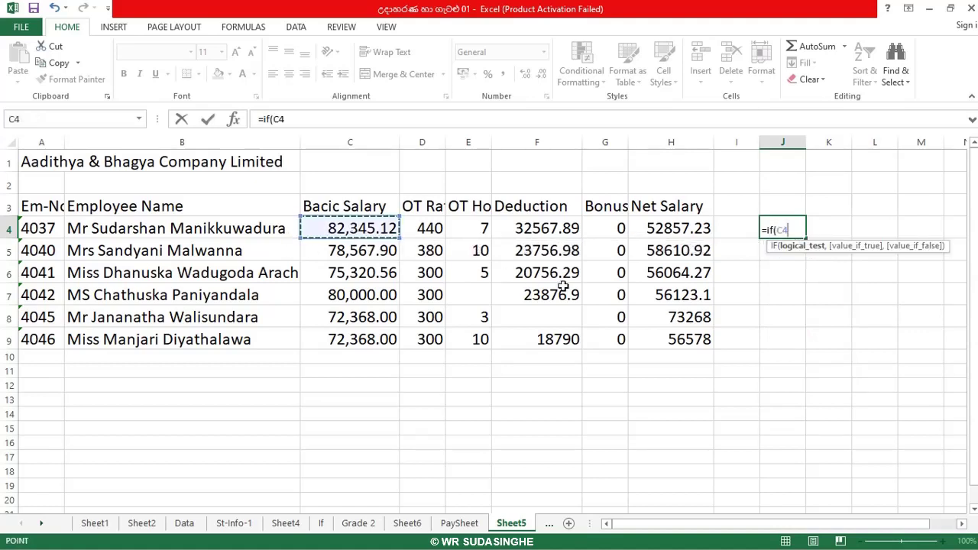
pyautogui.write('>7')
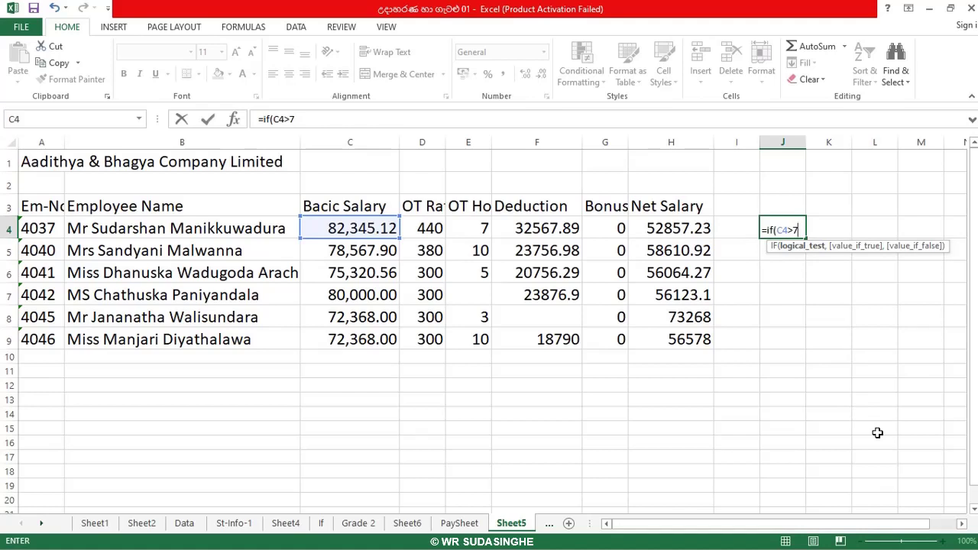
pyautogui.write('3500')
pyautogui.write(',')
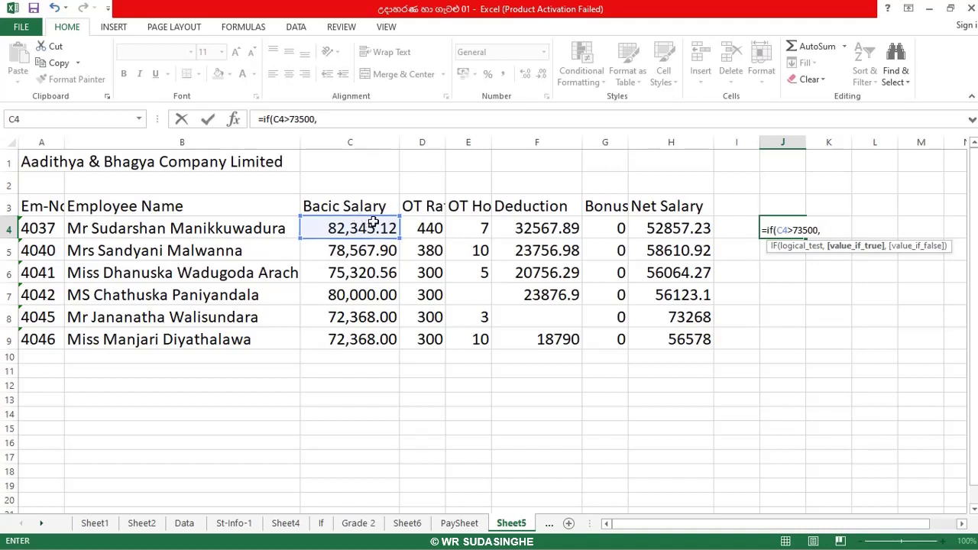
# Step: Enter C4=10000 as the true result and C4+5000 as the false result of J4's IF formula, and close the parenthesis
pyautogui.click(374, 226)
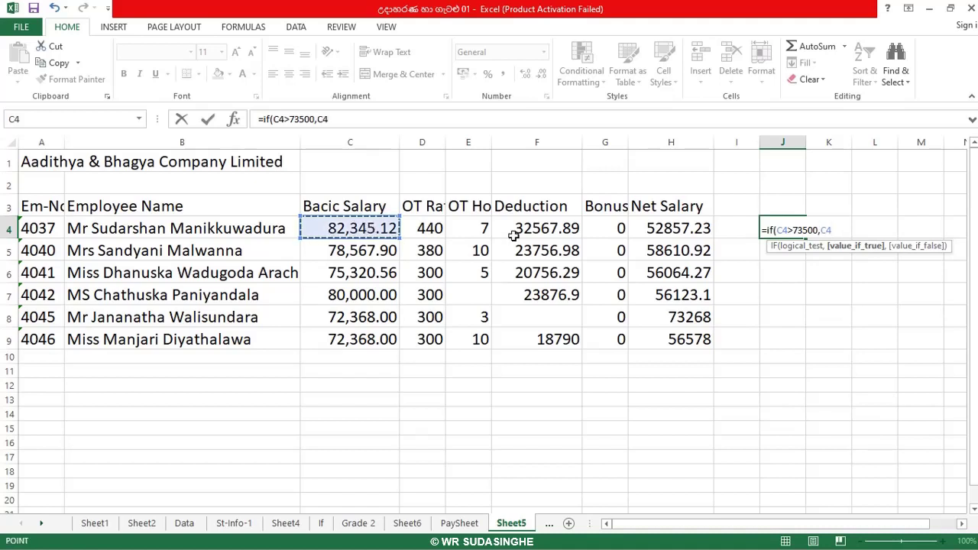
pyautogui.write('=1000')
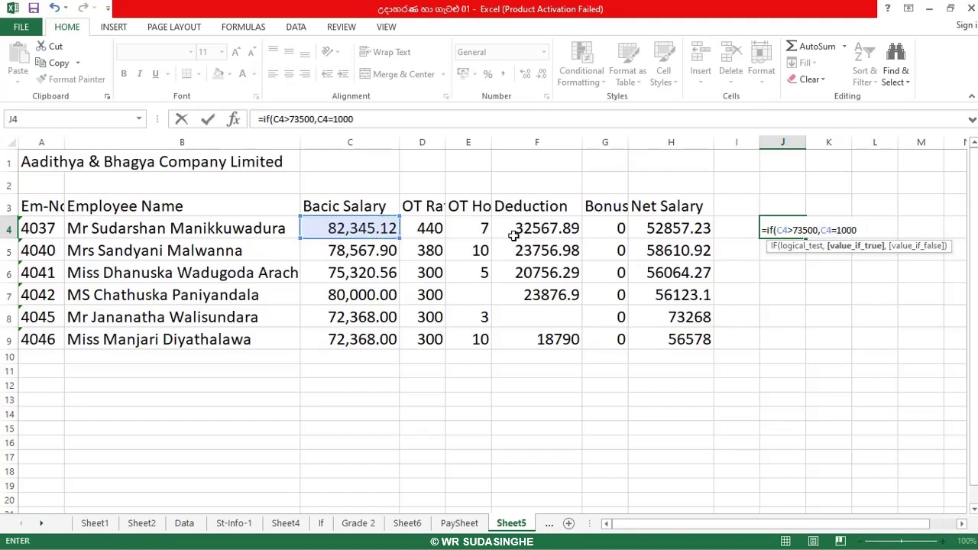
pyautogui.write('0,')
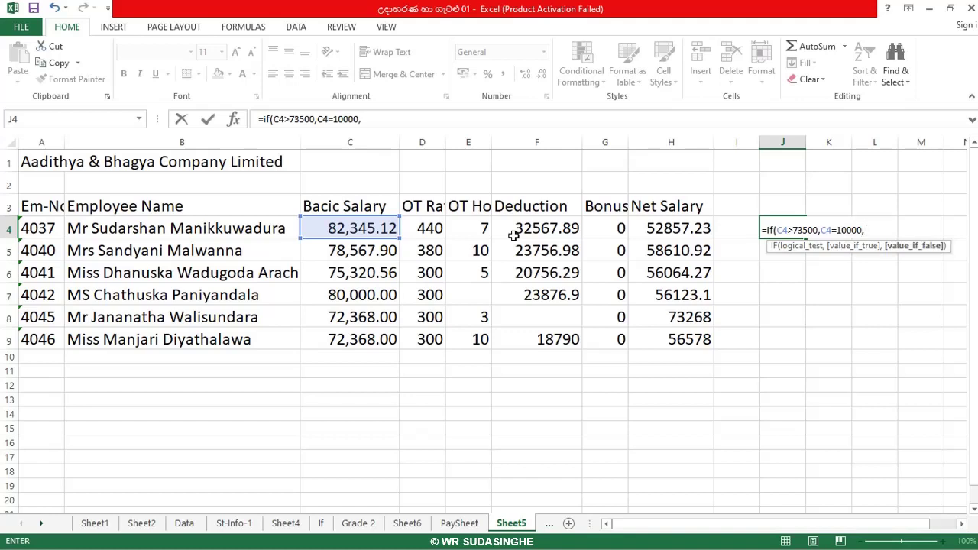
pyautogui.click(369, 232)
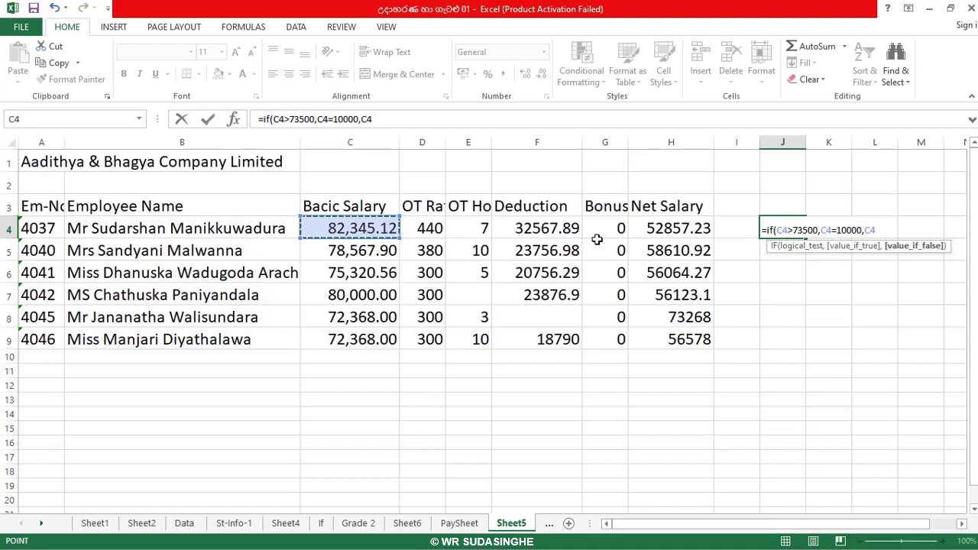
pyautogui.write('+5000')
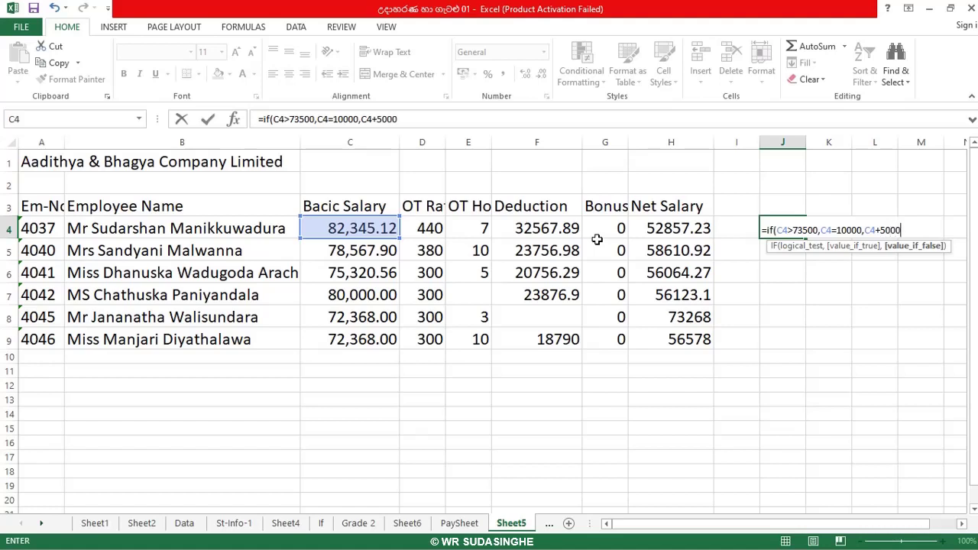
pyautogui.write(')')
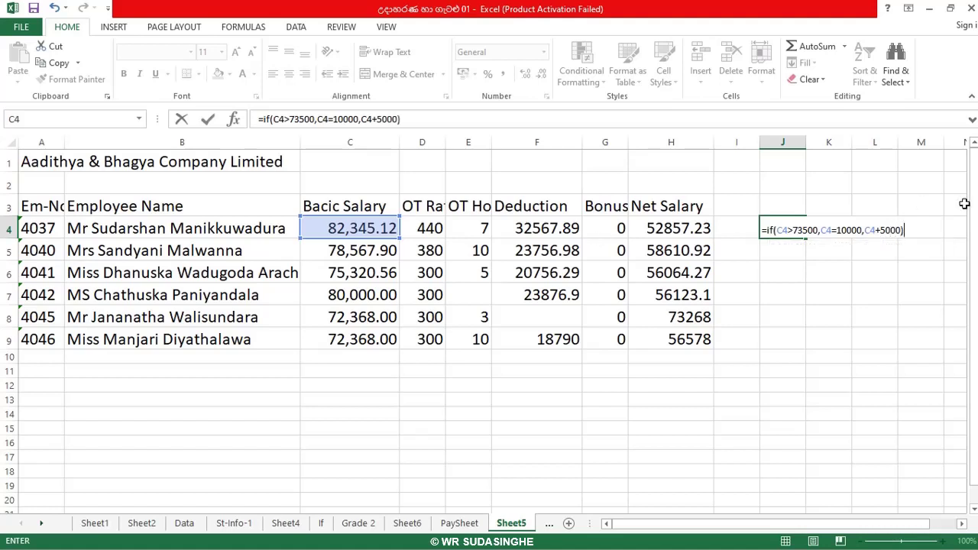
# Step: Correct the true result in J4's IF formula to C4+10000 and commit the formula
pyautogui.click(335, 119)
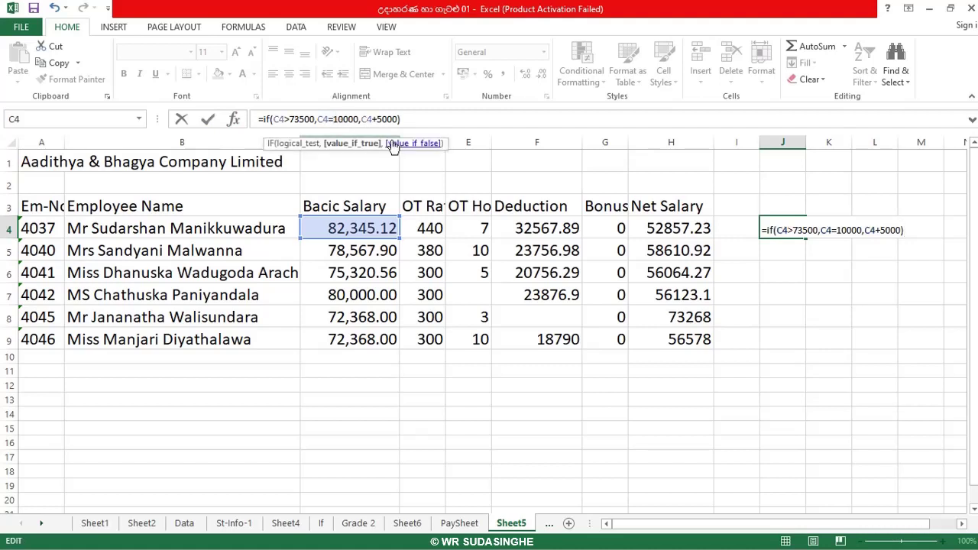
pyautogui.press('BackSpace')
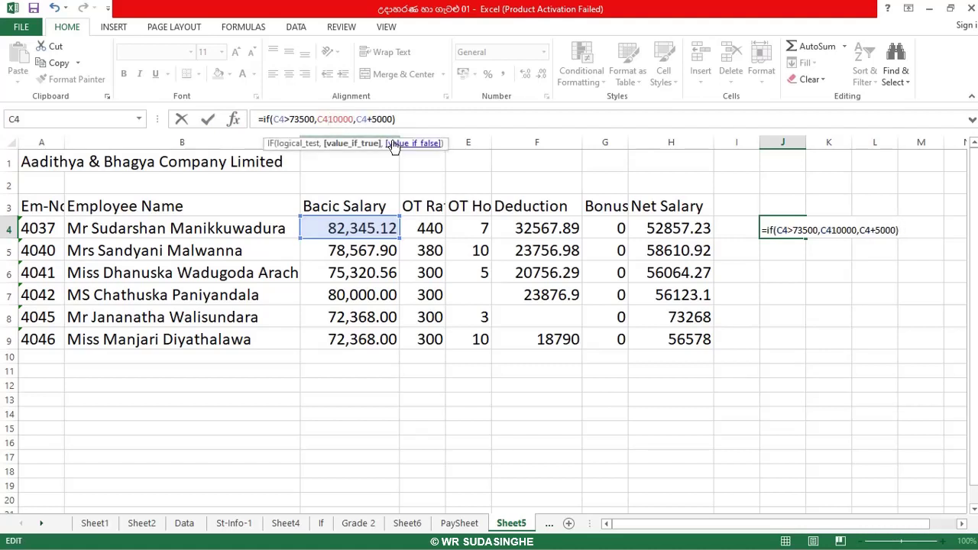
pyautogui.write('+')
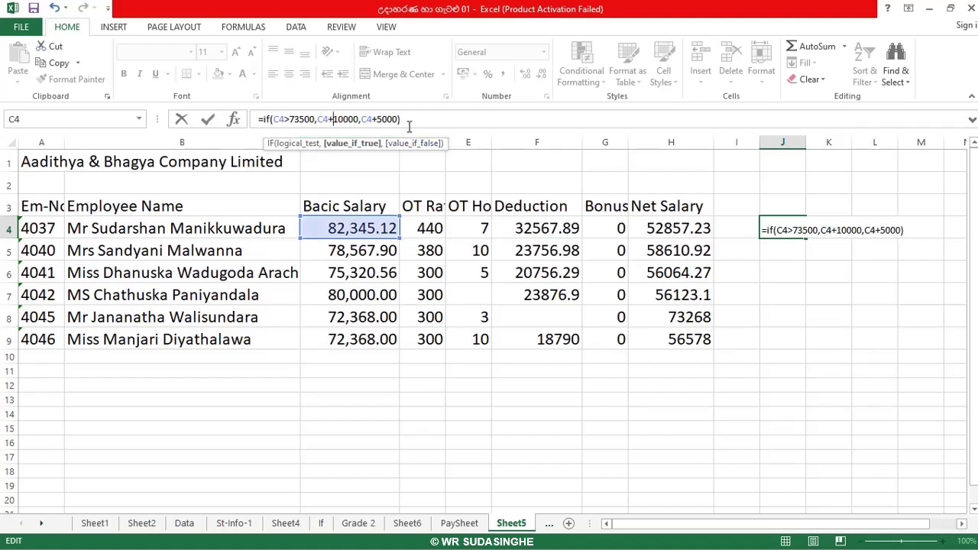
pyautogui.click(417, 119)
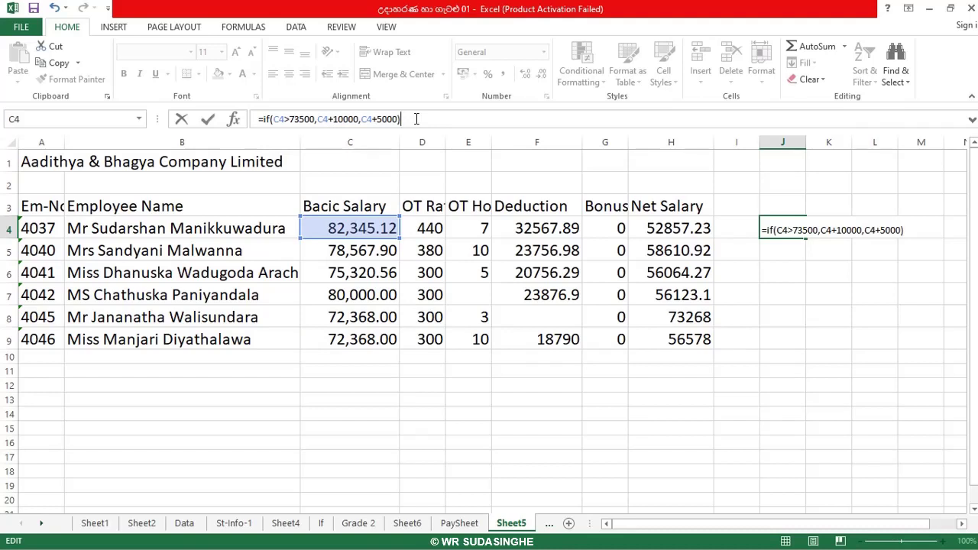
pyautogui.press('Return')
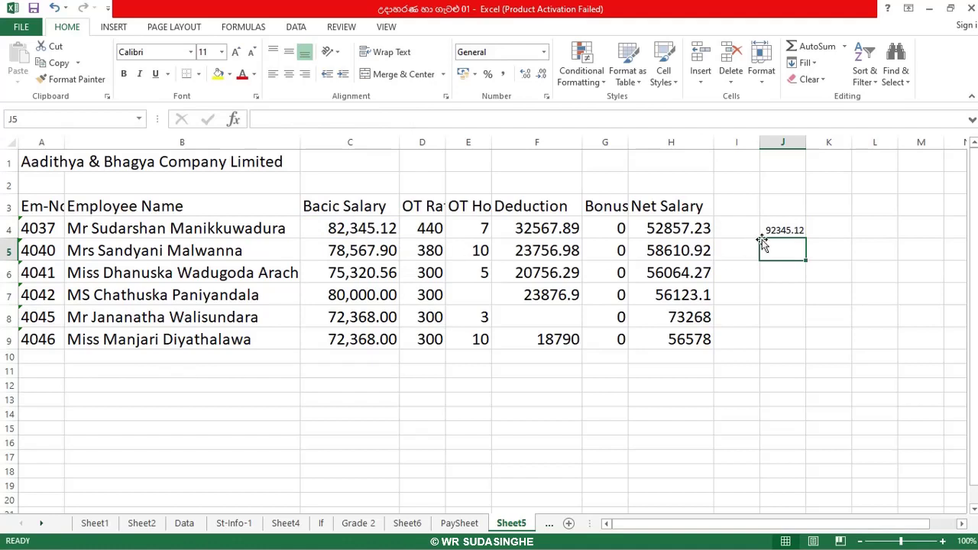
# Step: Fill the IF salary formula from J4 down through J9
pyautogui.click(781, 229)
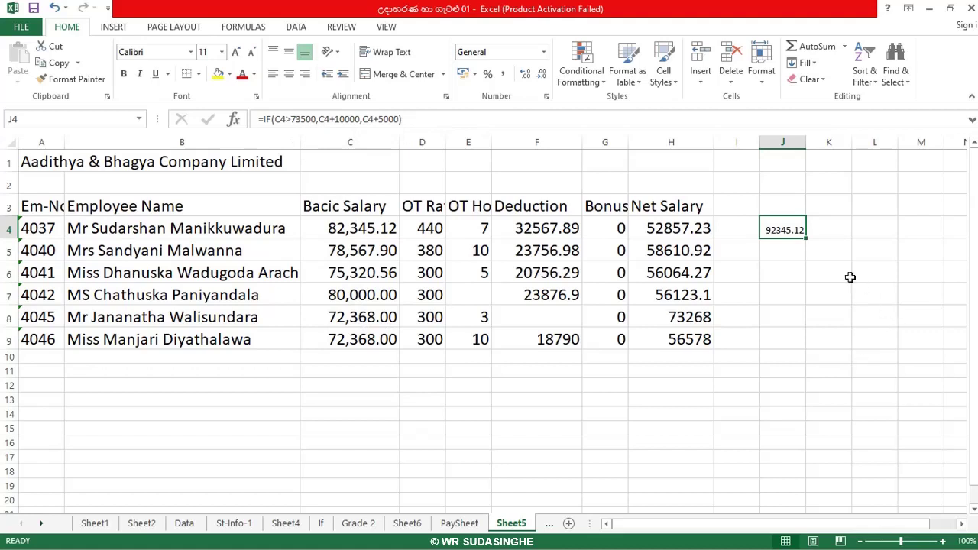
pyautogui.click(799, 256)
pyautogui.click(790, 229)
pyautogui.moveTo(807, 254); pyautogui.dragTo(825, 295)
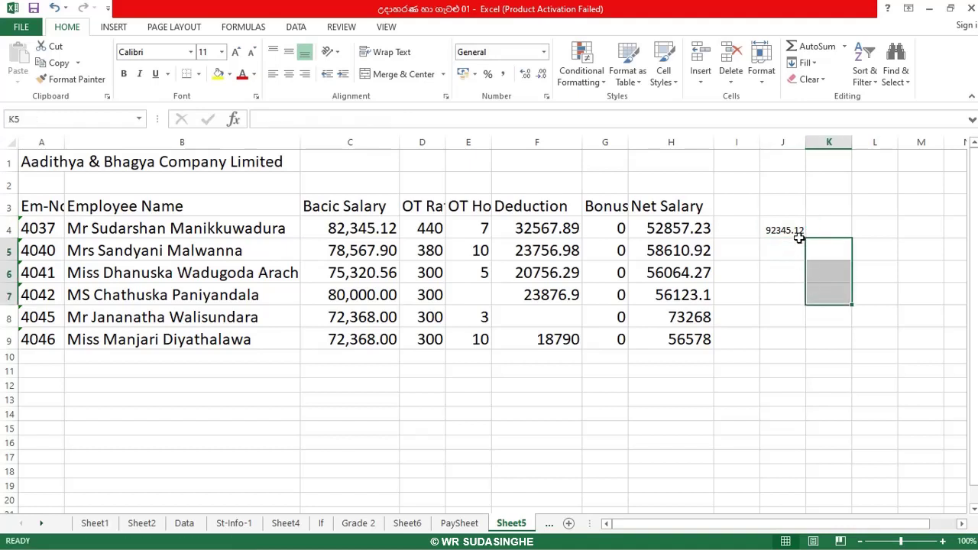
pyautogui.click(800, 229)
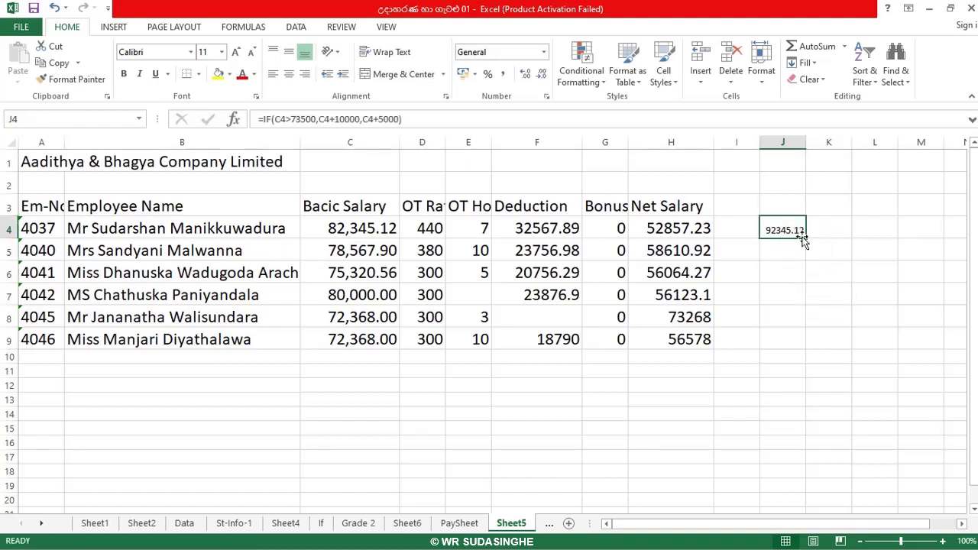
pyautogui.moveTo(805, 255); pyautogui.dragTo(800, 282)
pyautogui.click(784, 229)
pyautogui.moveTo(806, 238); pyautogui.dragTo(806, 263)
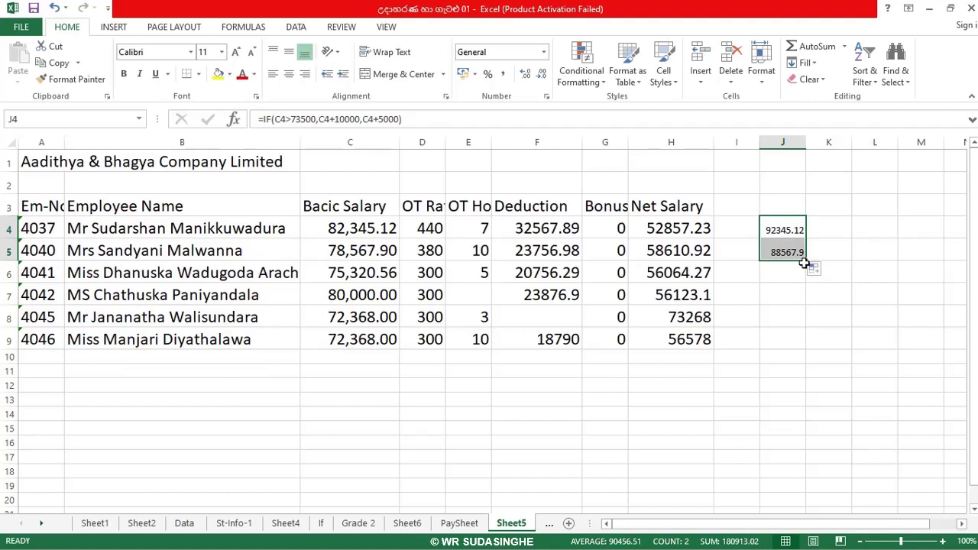
pyautogui.moveTo(807, 263); pyautogui.dragTo(807, 344)
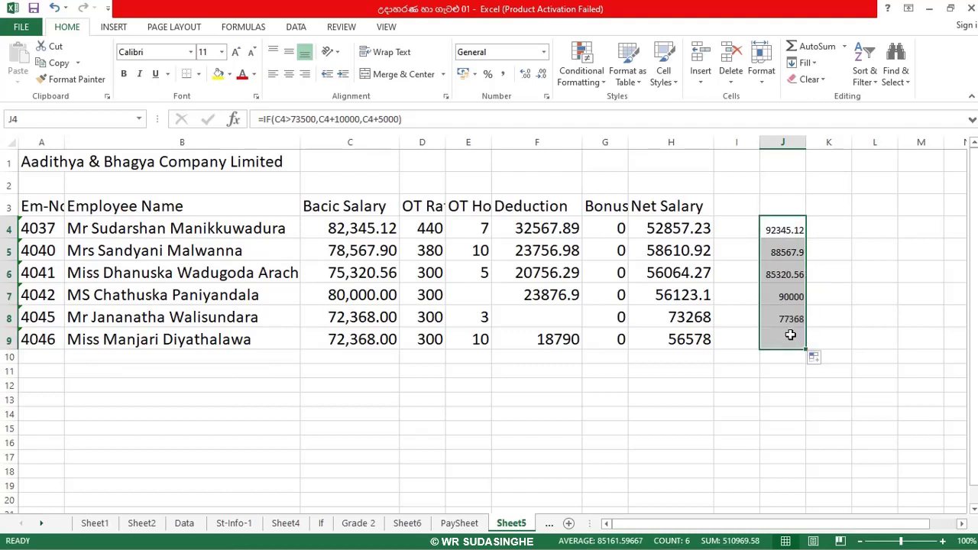
pyautogui.click(867, 275)
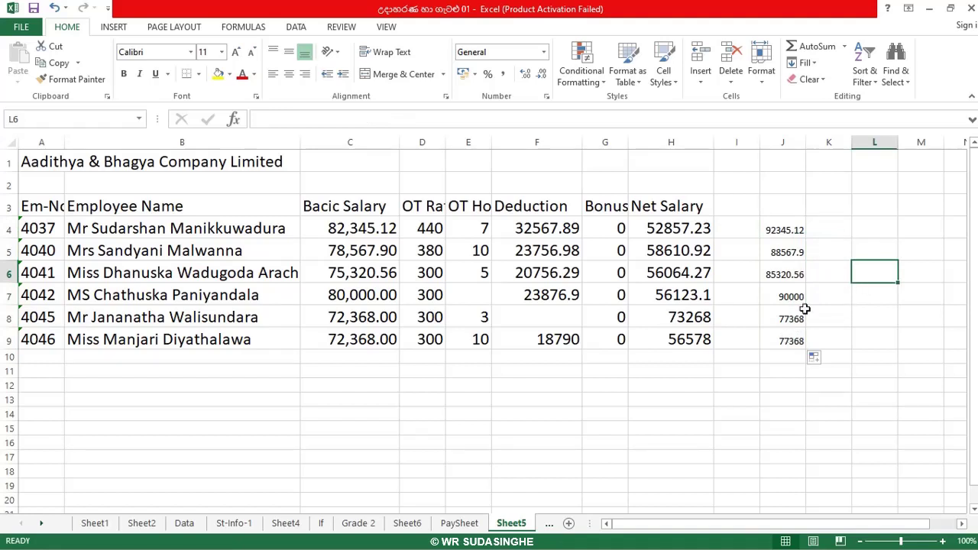
# Step: Enlarge the font of the formula results in J4:J9 to size 22 and widen column J to fit them
pyautogui.click(788, 231)
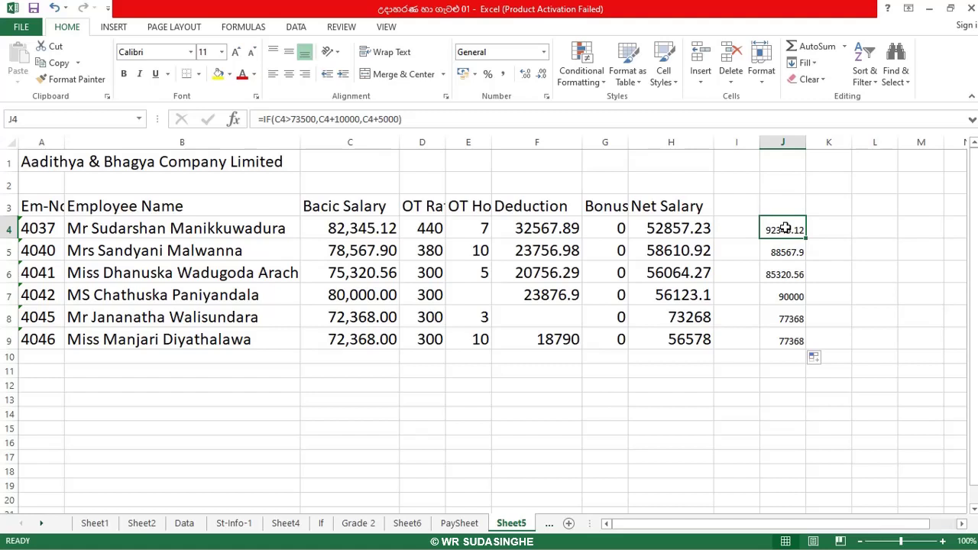
pyautogui.hotkey('shift', 'Down')
pyautogui.hotkey('shift', 'Down')
pyautogui.hotkey('shift', 'Down')
pyautogui.hotkey('shift', 'Down')
pyautogui.hotkey('shift', 'Down')
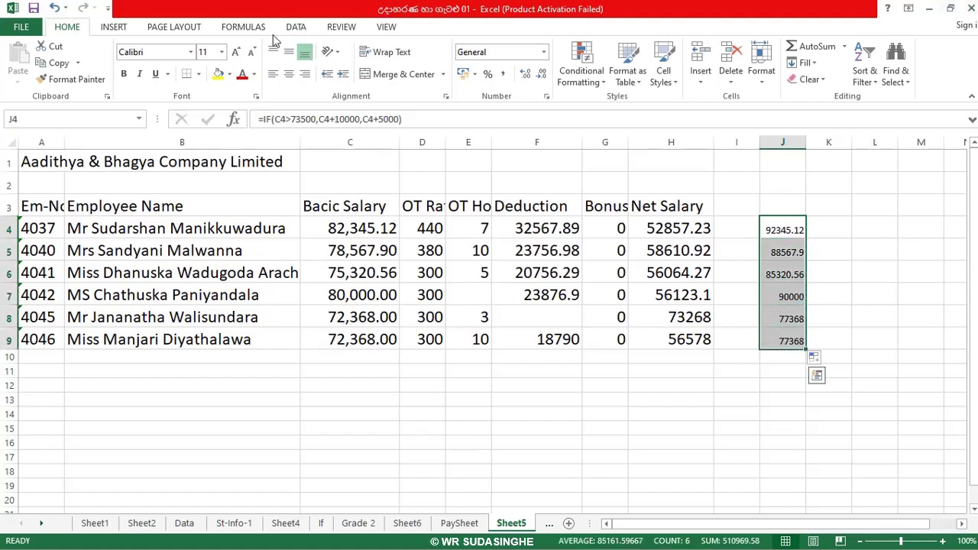
pyautogui.click(237, 57)
pyautogui.click(237, 57)
pyautogui.click(237, 58)
pyautogui.click(237, 57)
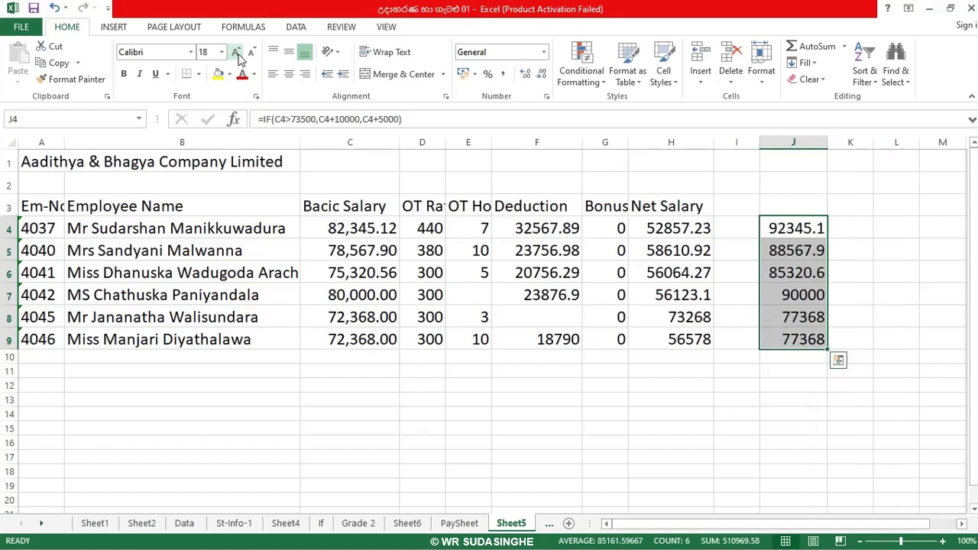
pyautogui.click(237, 55)
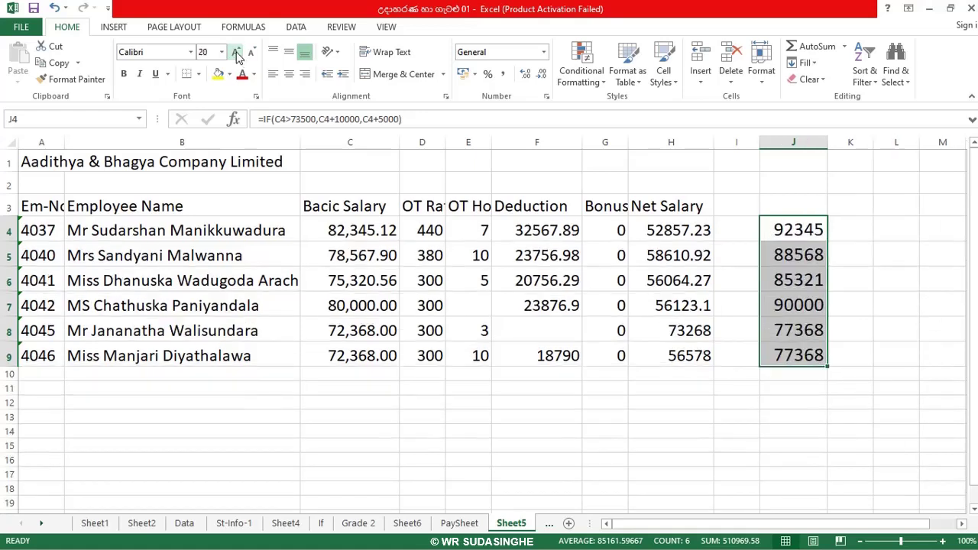
pyautogui.click(237, 55)
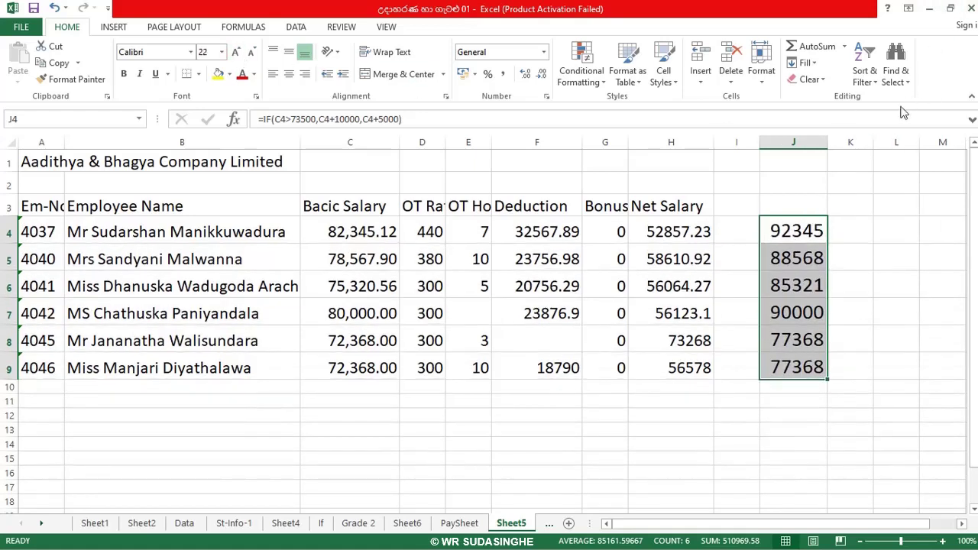
pyautogui.moveTo(828, 142); pyautogui.dragTo(883, 142)
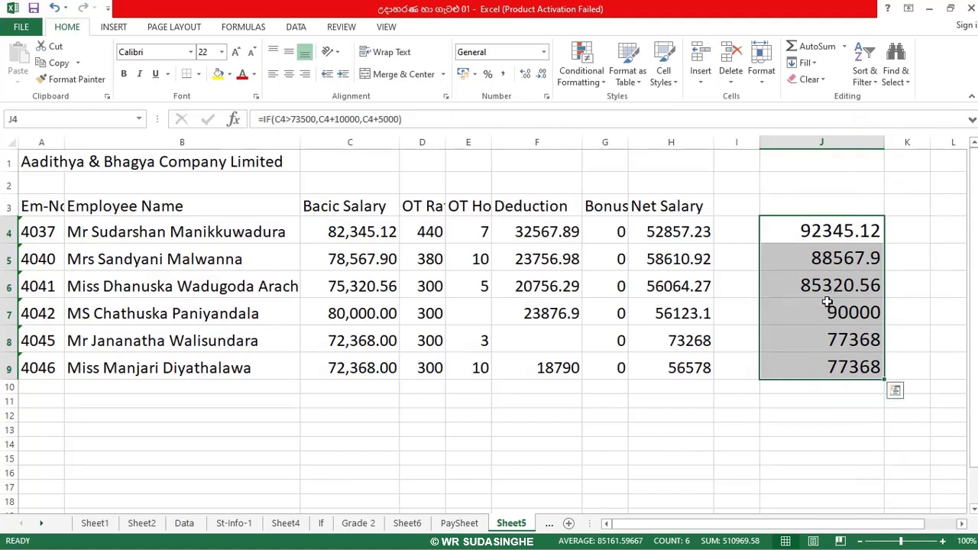
# Step: Format J4:J9 as Number with 2 decimal places and no thousands separator
pyautogui.click(767, 87)
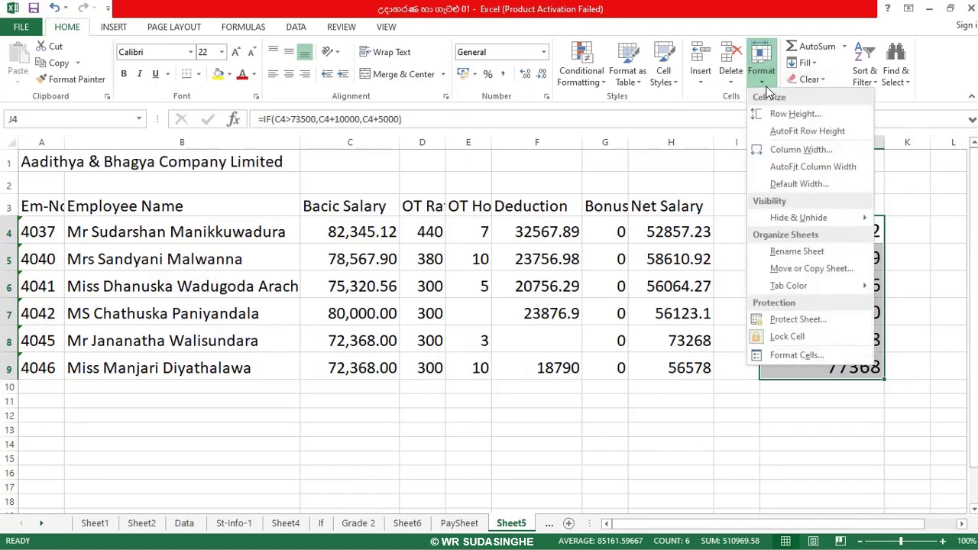
pyautogui.click(793, 354)
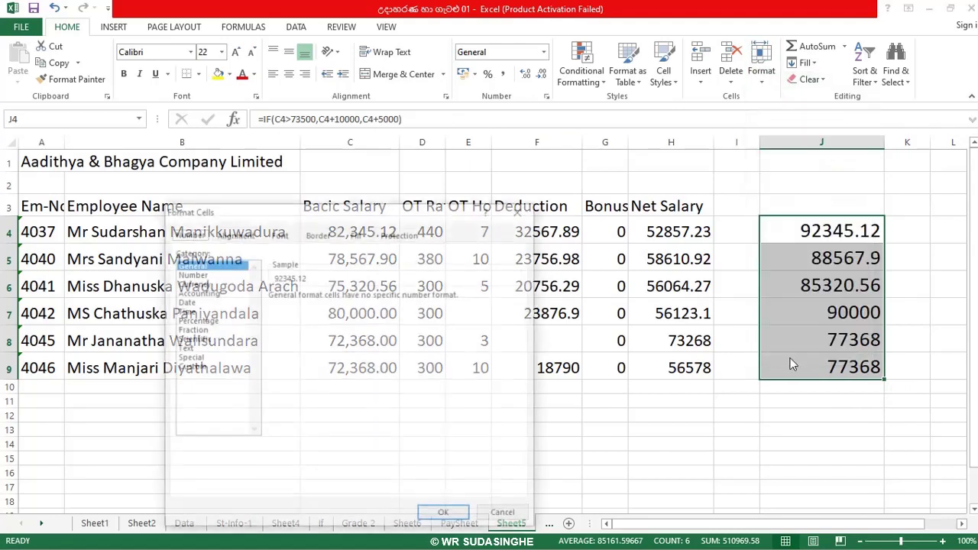
pyautogui.click(185, 273)
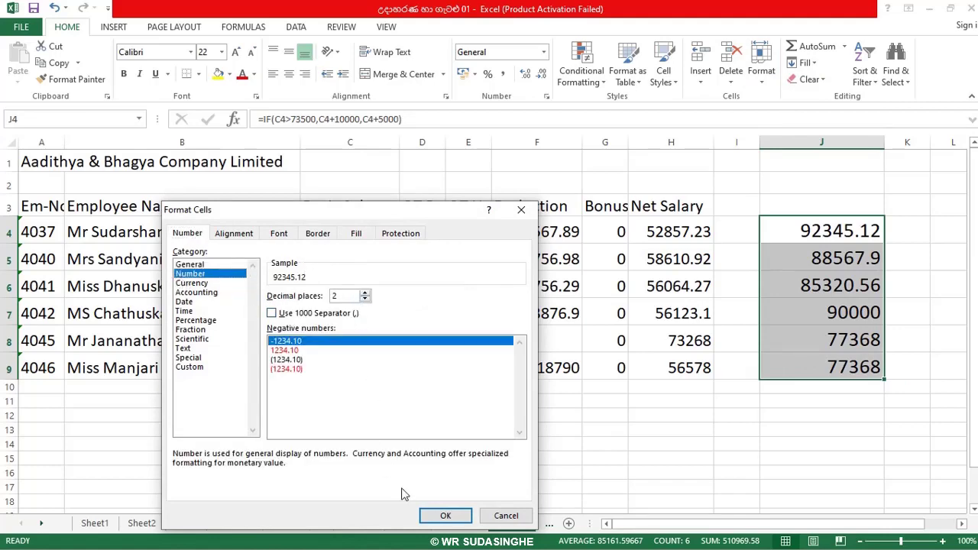
pyautogui.click(445, 516)
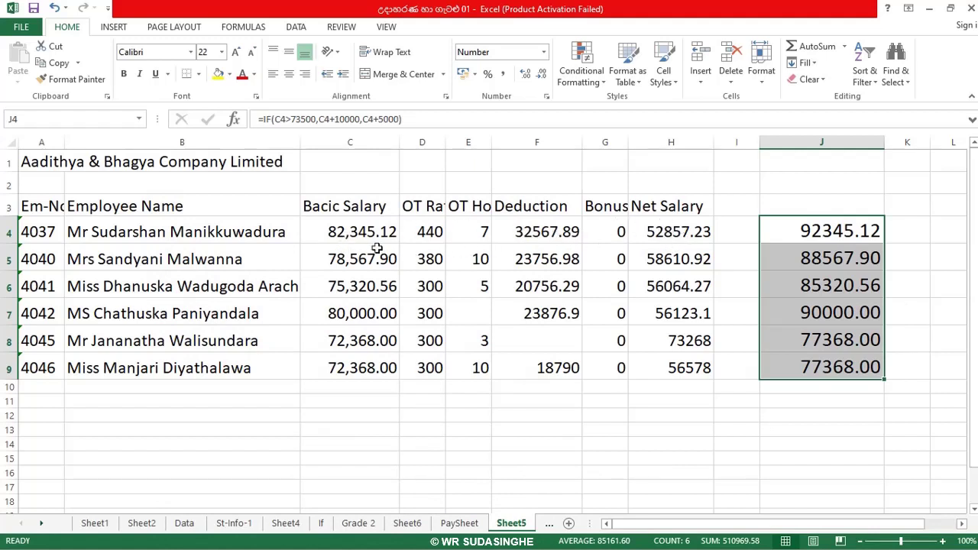
# Step: Fill the Bacic Salary column cells C3:C10 with the standard orange colour
pyautogui.click(310, 211)
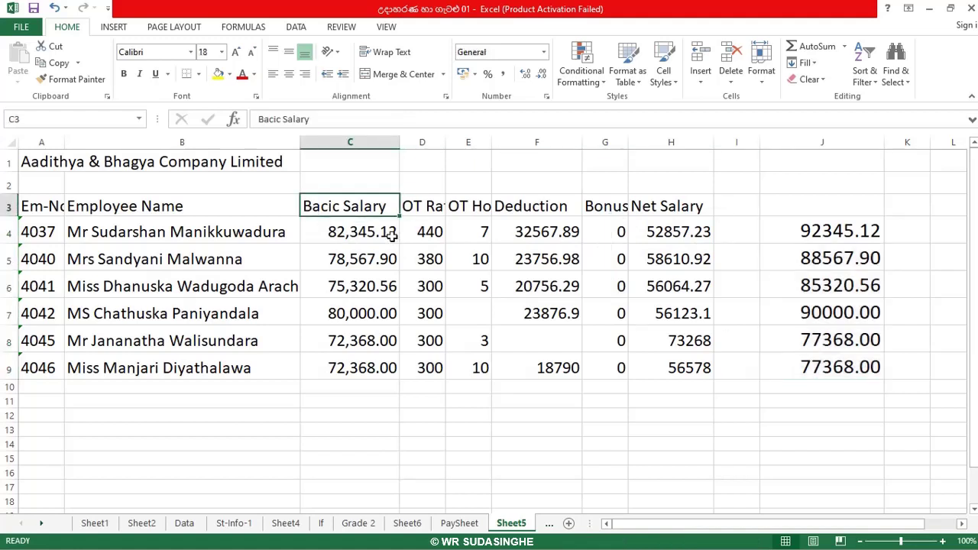
pyautogui.hotkey('shift', 'Down')
pyautogui.hotkey('shift', 'Down')
pyautogui.hotkey('shift', 'Down')
pyautogui.hotkey('shift', 'Down')
pyautogui.hotkey('shift', 'Down')
pyautogui.hotkey('shift', 'Down')
pyautogui.hotkey('shift', 'Down')
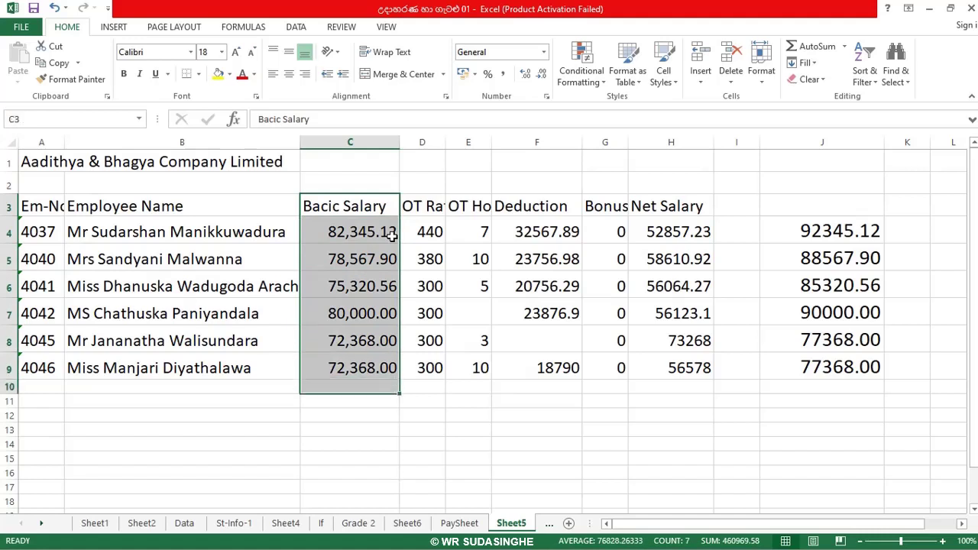
pyautogui.click(230, 75)
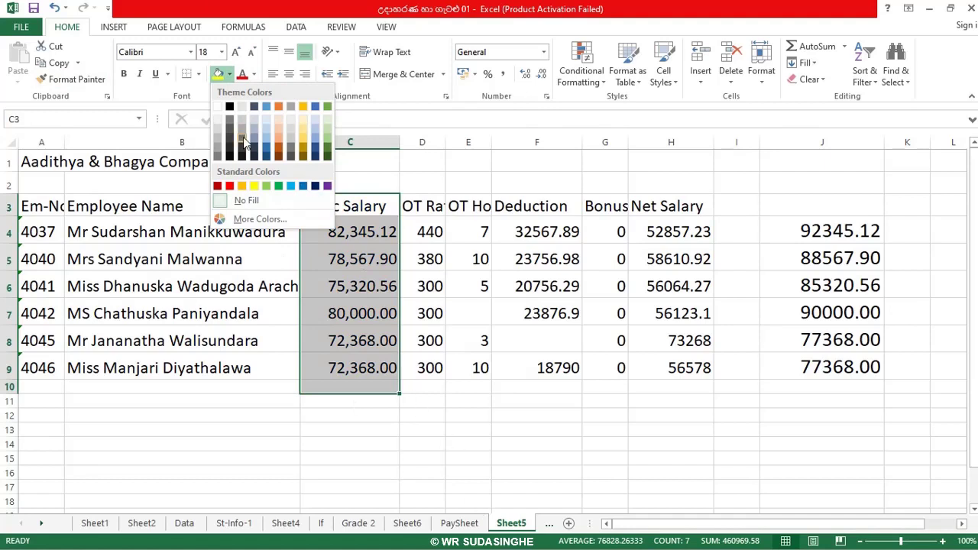
pyautogui.click(241, 187)
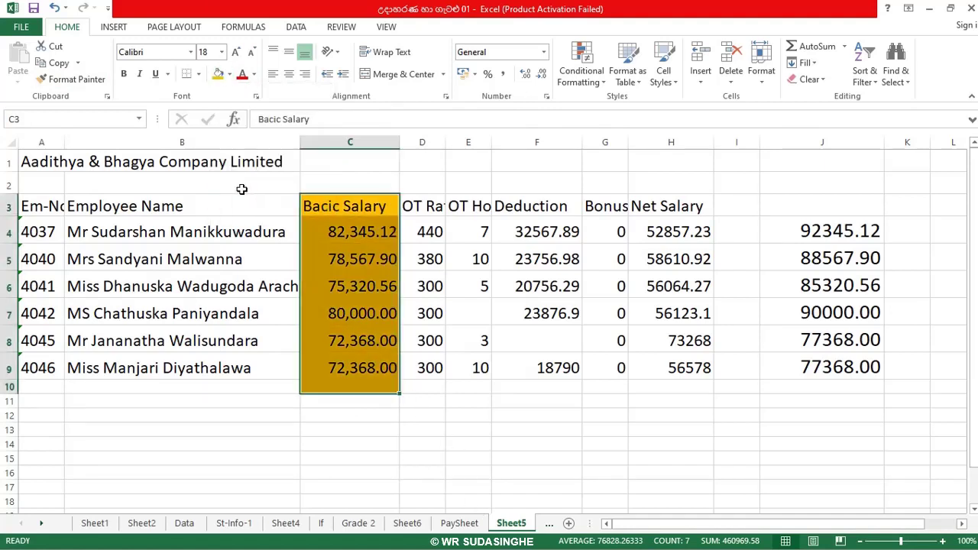
pyautogui.click(465, 404)
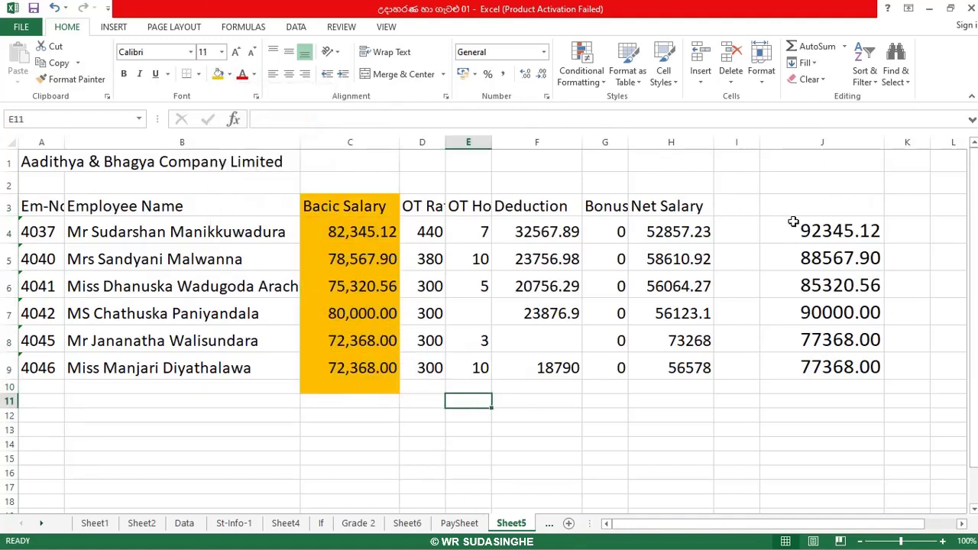
# Step: Apply the same orange fill to the IF formula results in J4:J9
pyautogui.click(812, 227)
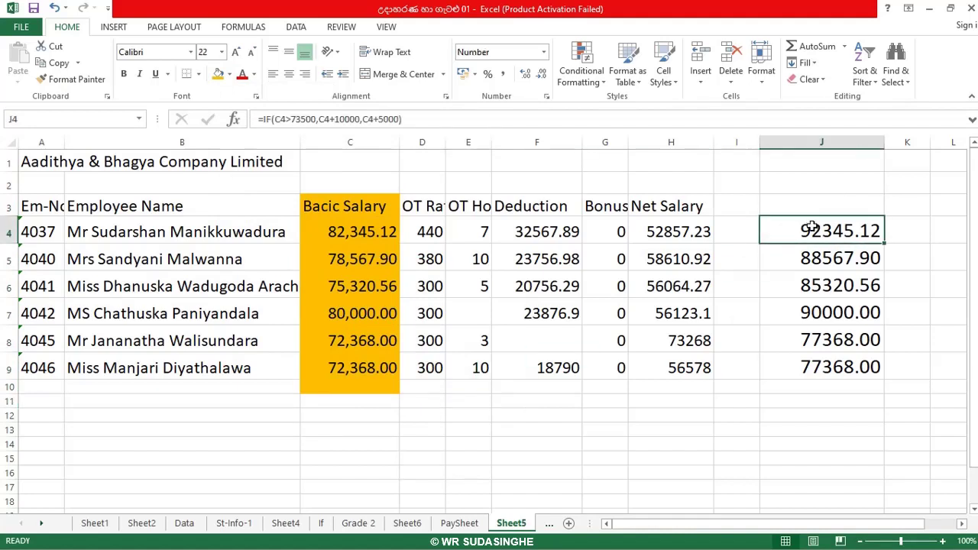
pyautogui.hotkey('shift', 'Down')
pyautogui.hotkey('shift', 'Down')
pyautogui.hotkey('shift', 'Down')
pyautogui.hotkey('shift', 'Down')
pyautogui.hotkey('shift', 'Down')
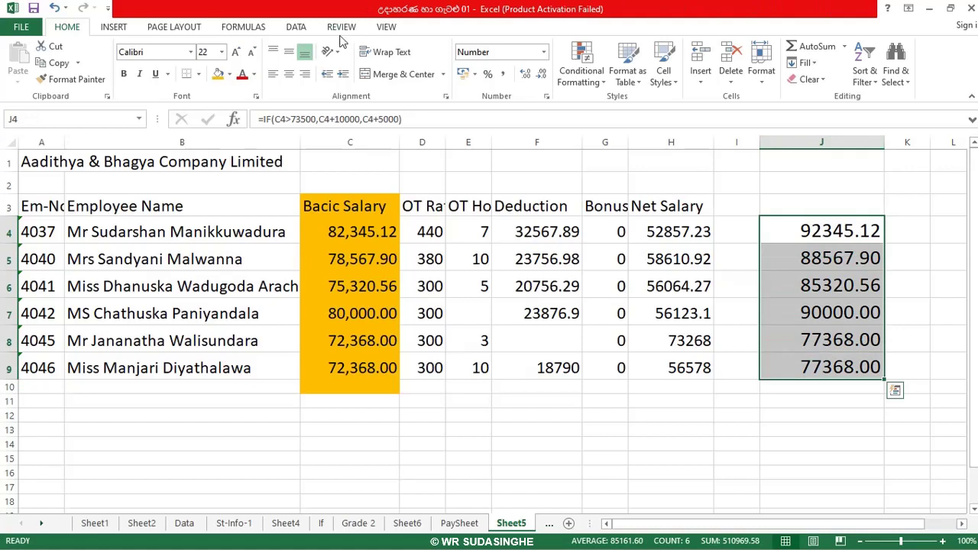
pyautogui.click(222, 79)
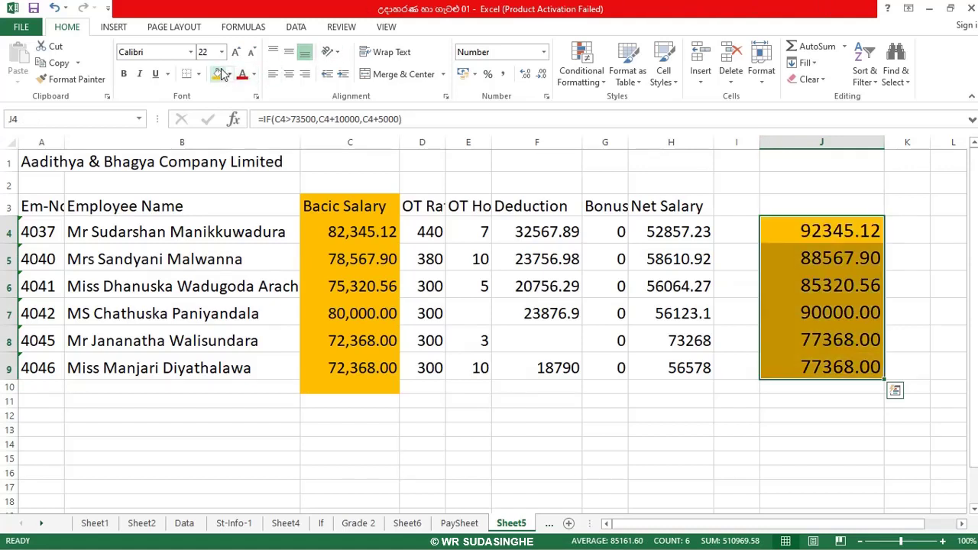
pyautogui.click(636, 428)
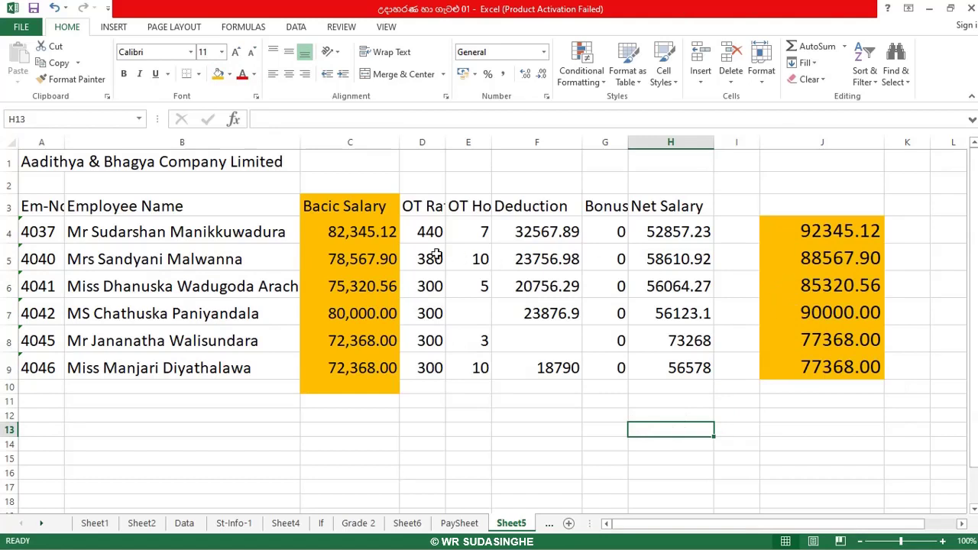
# Step: Copy the Bacic Salary heading from C3 into J3 above the new salary results
pyautogui.click(366, 208)
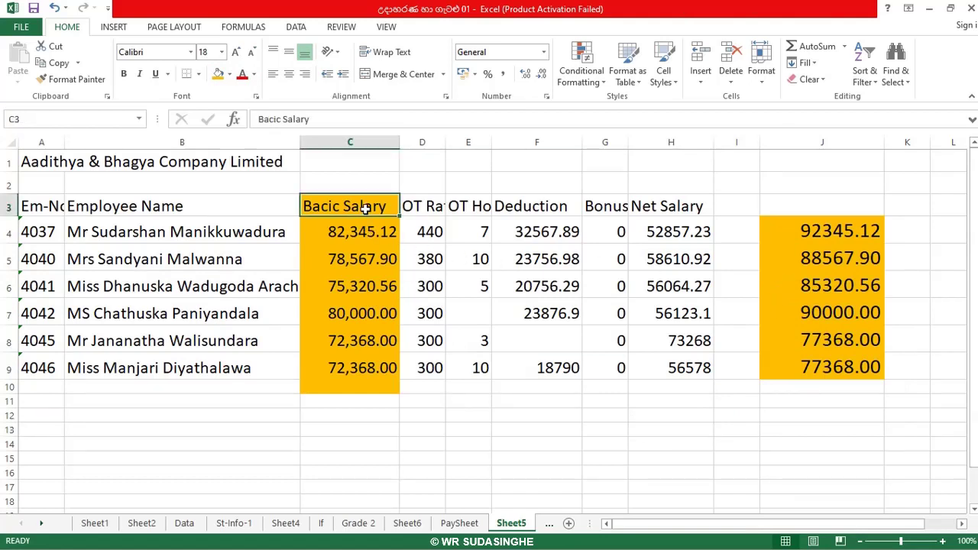
pyautogui.hotkey('ctrl', 'c')
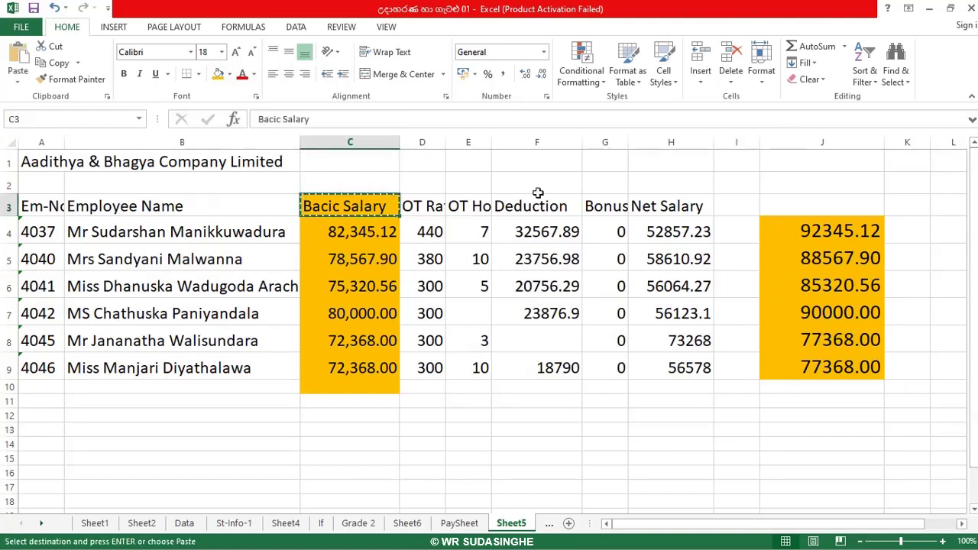
pyautogui.click(831, 208)
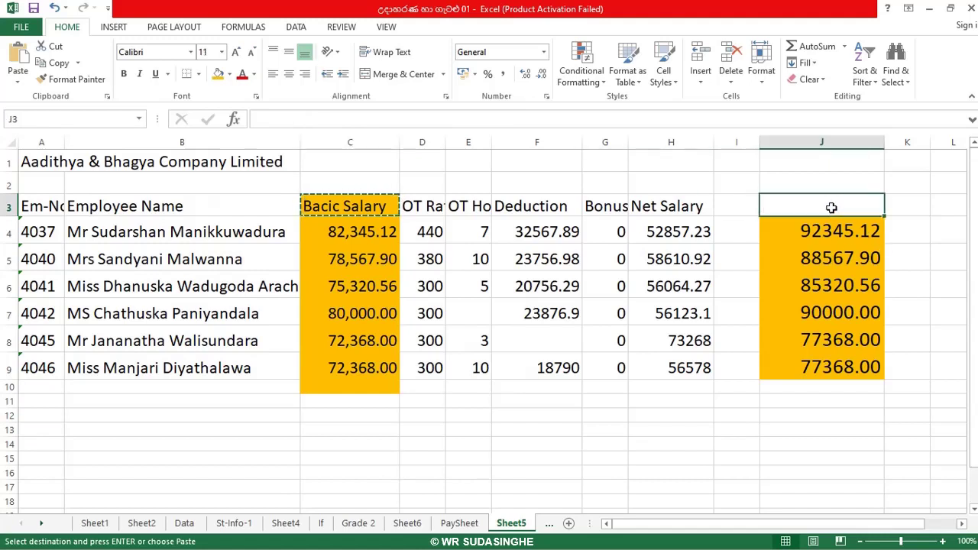
pyautogui.hotkey('ctrl', 'v')
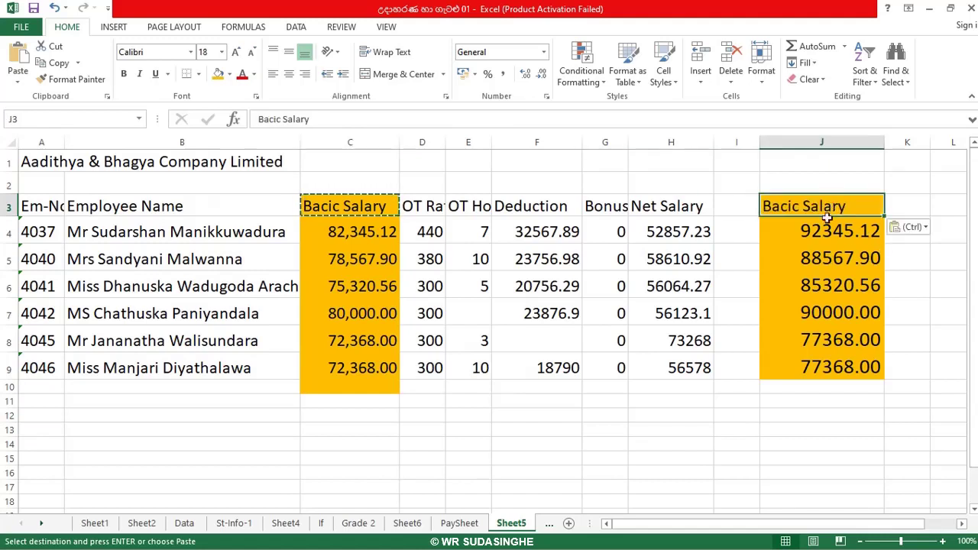
pyautogui.click(767, 275)
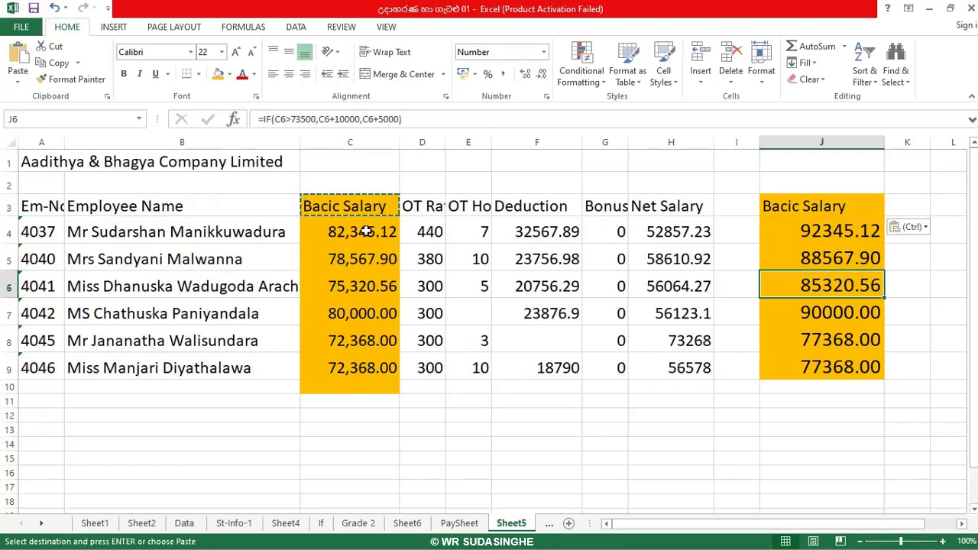
# Step: Extend the copied heading in J3 to read Bacic Salary New
pyautogui.click(786, 213)
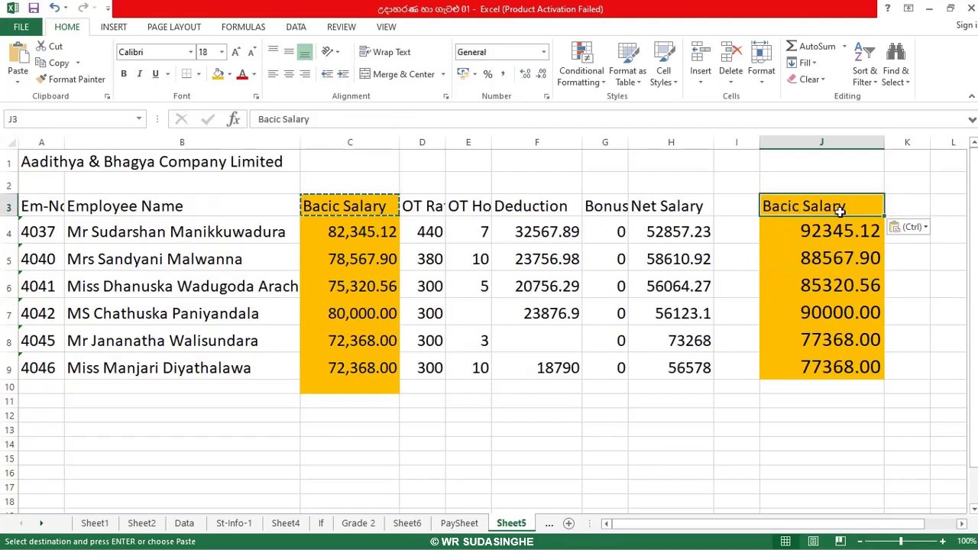
pyautogui.click(313, 119)
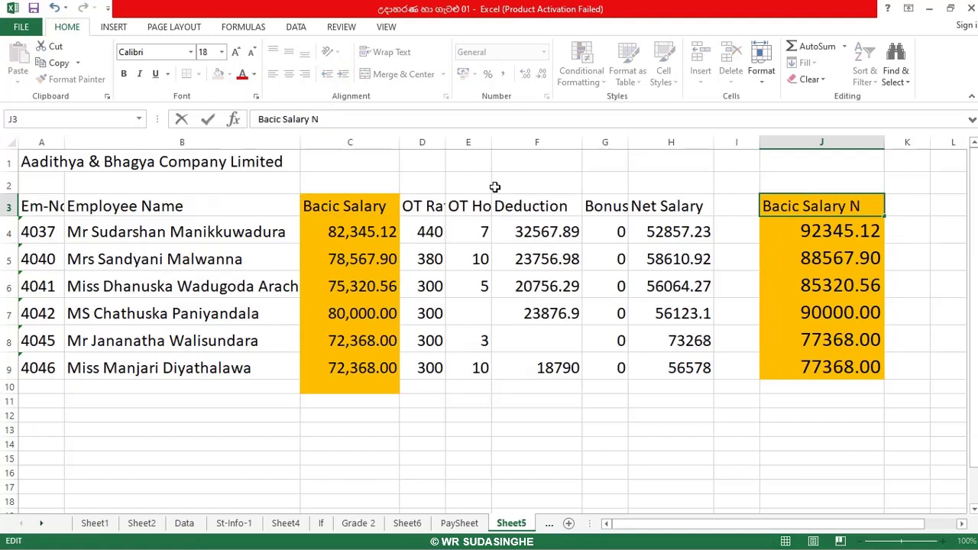
pyautogui.press('Return')
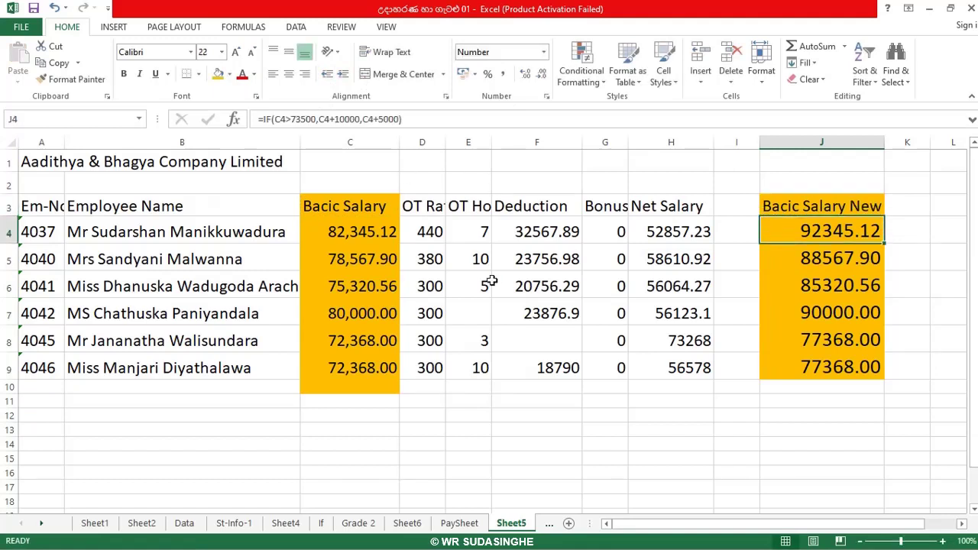
pyautogui.press('Down')
pyautogui.click(838, 212)
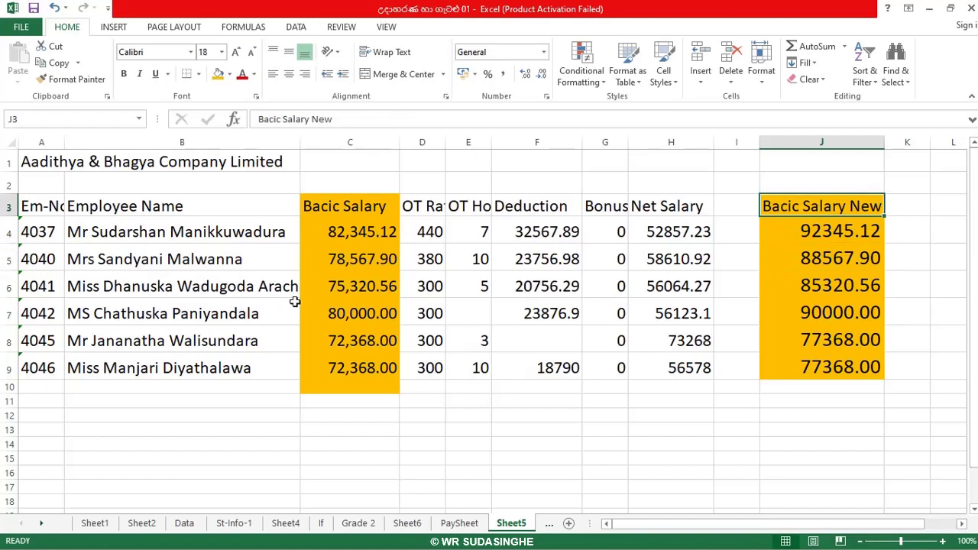
pyautogui.click(442, 401)
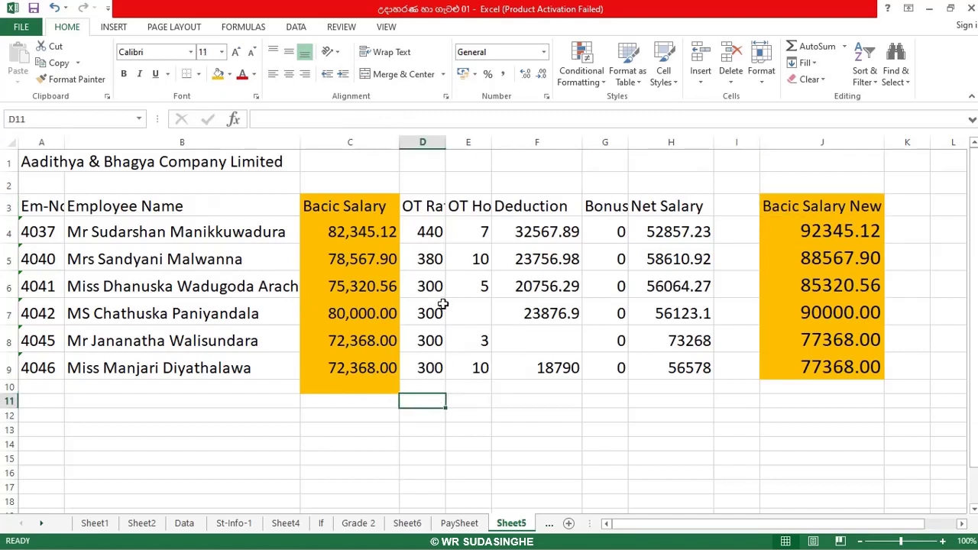
# Step: Enter the label "Vslue If" in B14 below the pay table
pyautogui.click(195, 441)
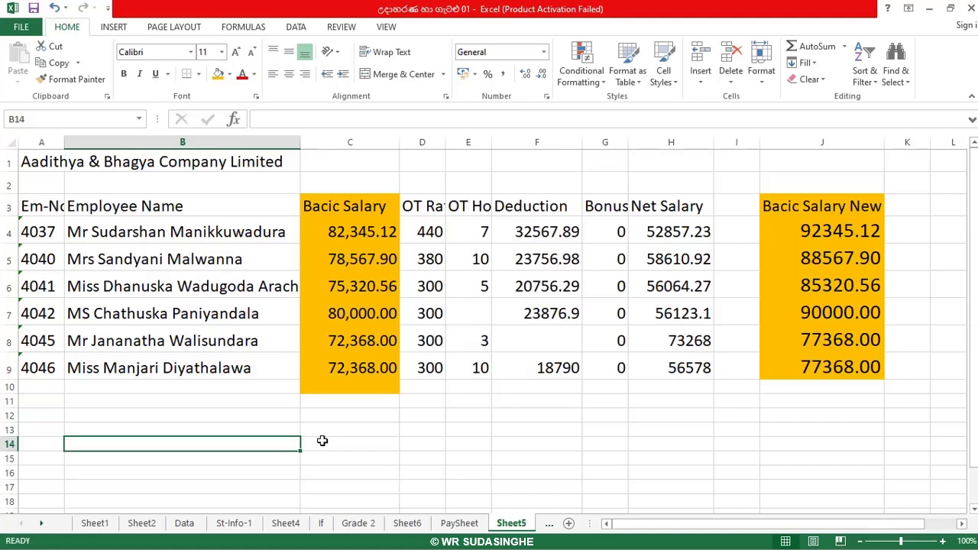
pyautogui.write('Vslue If')
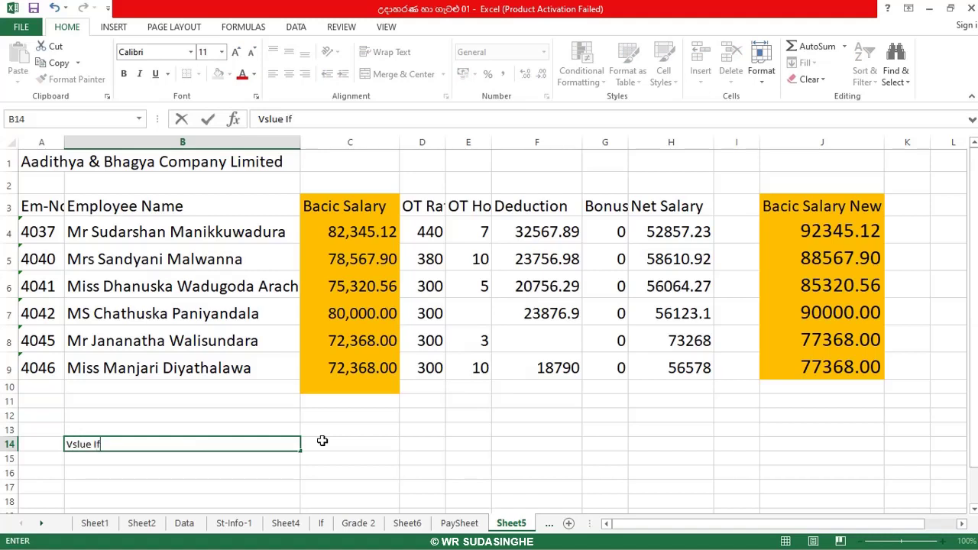
pyautogui.press('Return')
# Step: Enlarge the font of the label in B14 to size 72
pyautogui.doubleClick(168, 443)
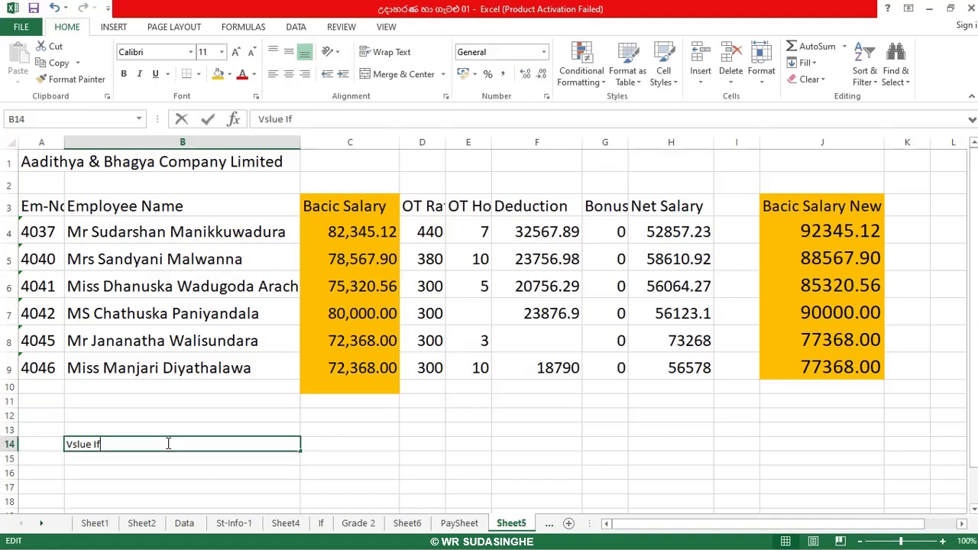
pyautogui.click(236, 55)
pyautogui.click(237, 55)
pyautogui.click(237, 55)
pyautogui.click(237, 55)
pyautogui.click(237, 55)
pyautogui.click(237, 55)
pyautogui.click(237, 55)
pyautogui.click(237, 55)
pyautogui.click(161, 467)
pyautogui.click(175, 443)
pyautogui.click(237, 55)
pyautogui.click(237, 55)
pyautogui.click(237, 55)
pyautogui.click(237, 55)
pyautogui.click(237, 55)
pyautogui.click(237, 55)
pyautogui.click(237, 55)
pyautogui.click(237, 55)
pyautogui.click(237, 54)
pyautogui.click(237, 54)
pyautogui.click(237, 54)
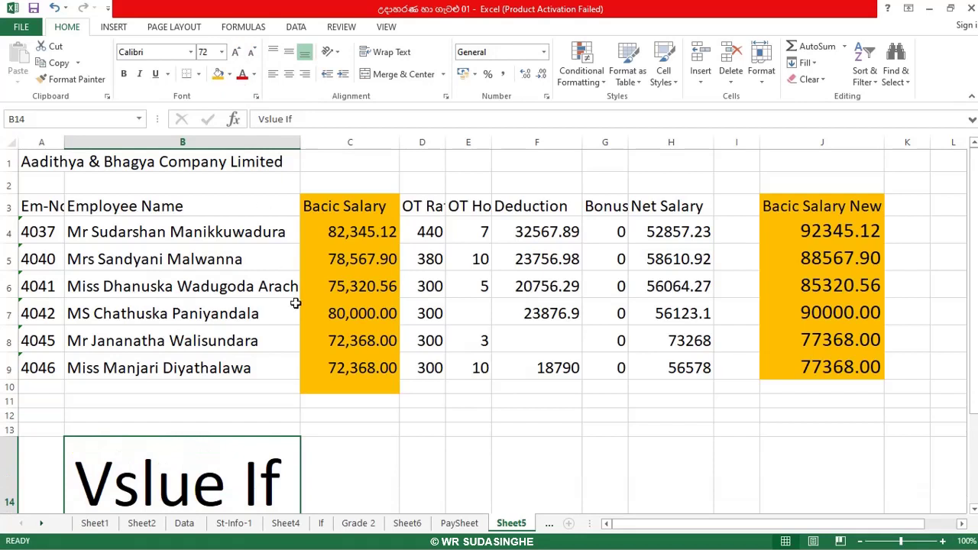
# Step: Correct the spelling of the label in B14 to "Value If"
pyautogui.doubleClick(142, 488)
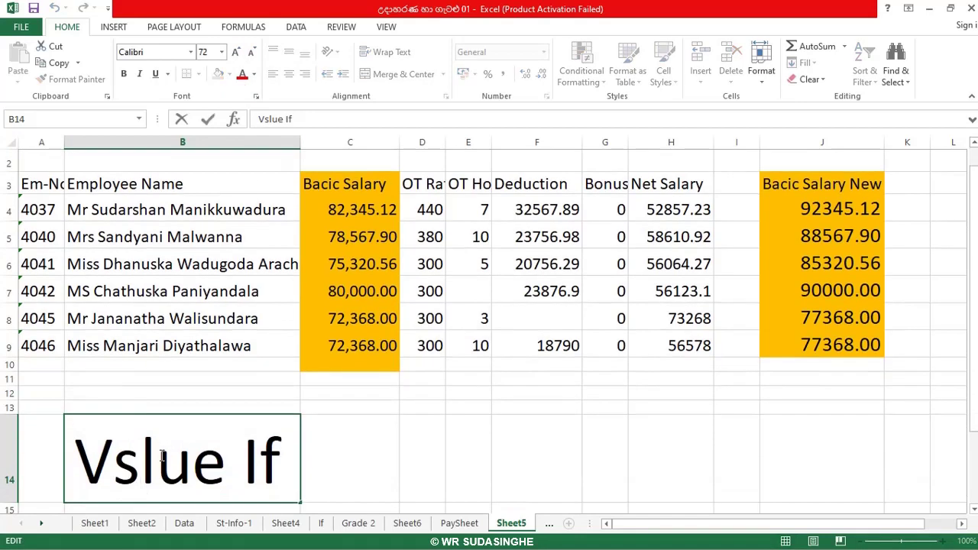
pyautogui.press('BackSpace')
pyautogui.write('s')
pyautogui.press('BackSpace')
pyautogui.write('a')
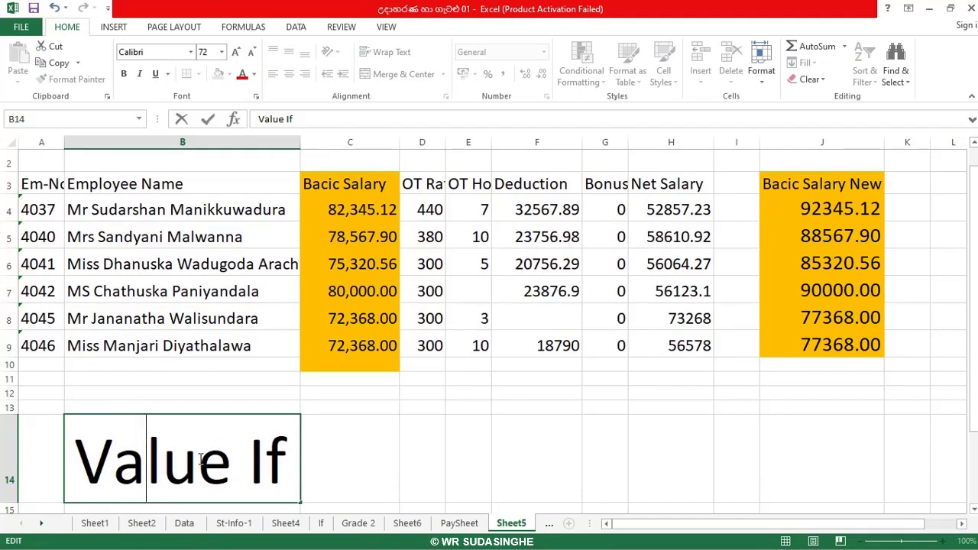
pyautogui.click(364, 464)
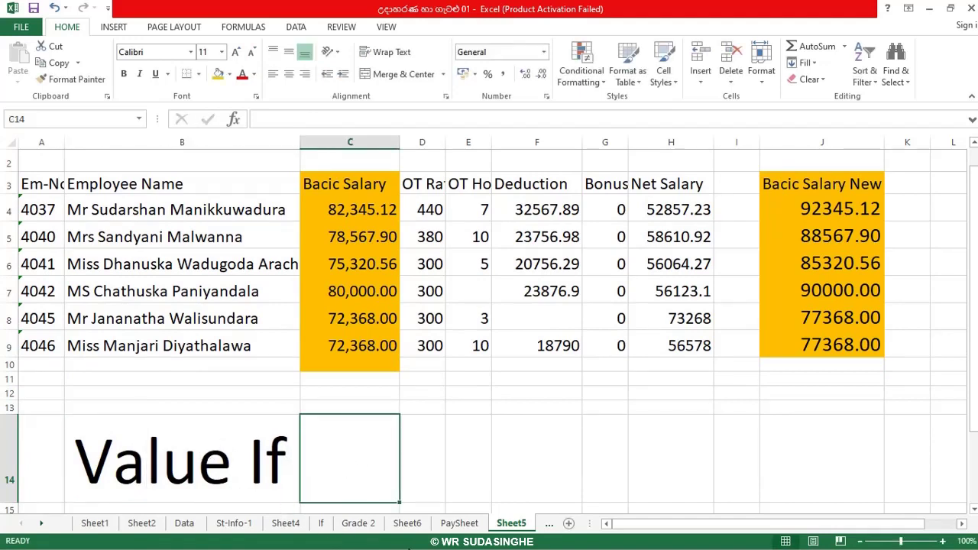
# Step: Go to the Grade 2 sheet and enter the label "Text If" in N5
pyautogui.click(188, 525)
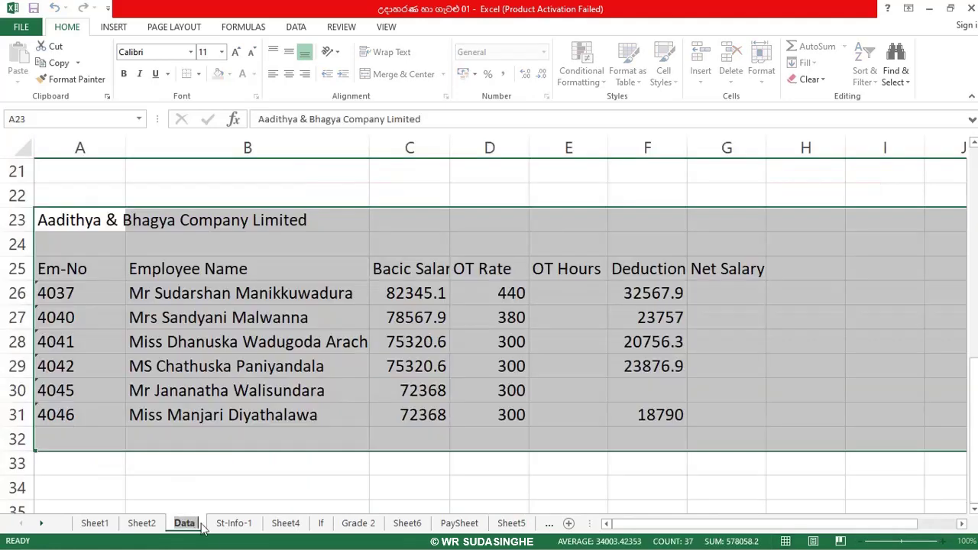
pyautogui.click(234, 524)
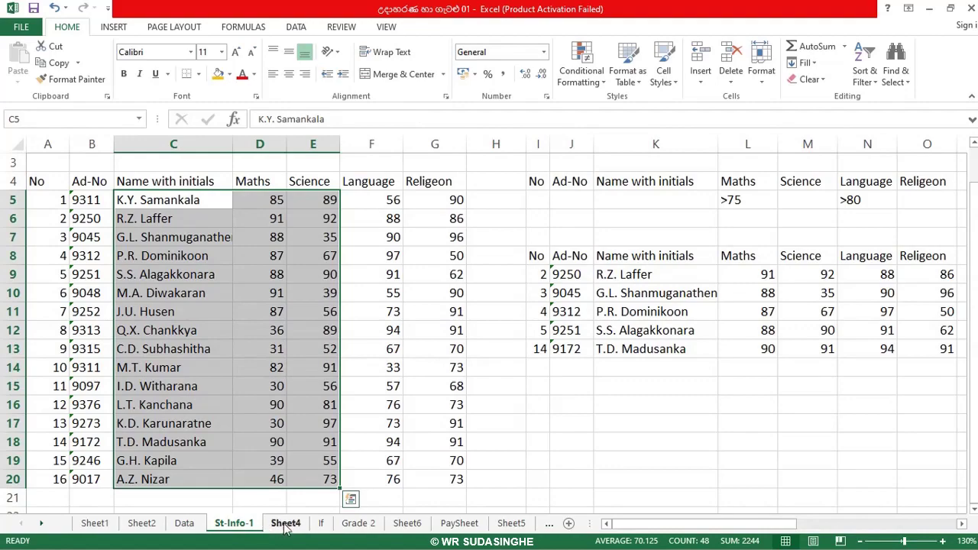
pyautogui.click(284, 525)
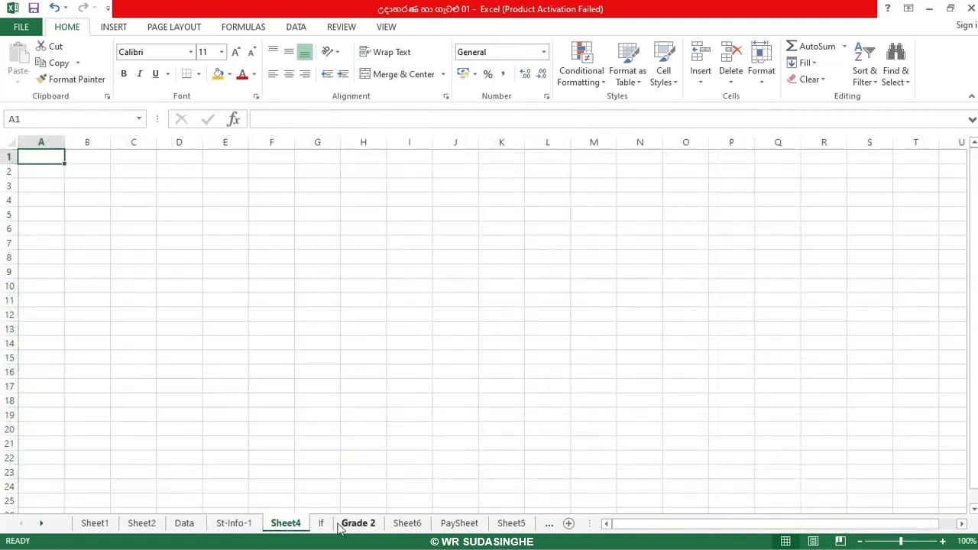
pyautogui.click(356, 524)
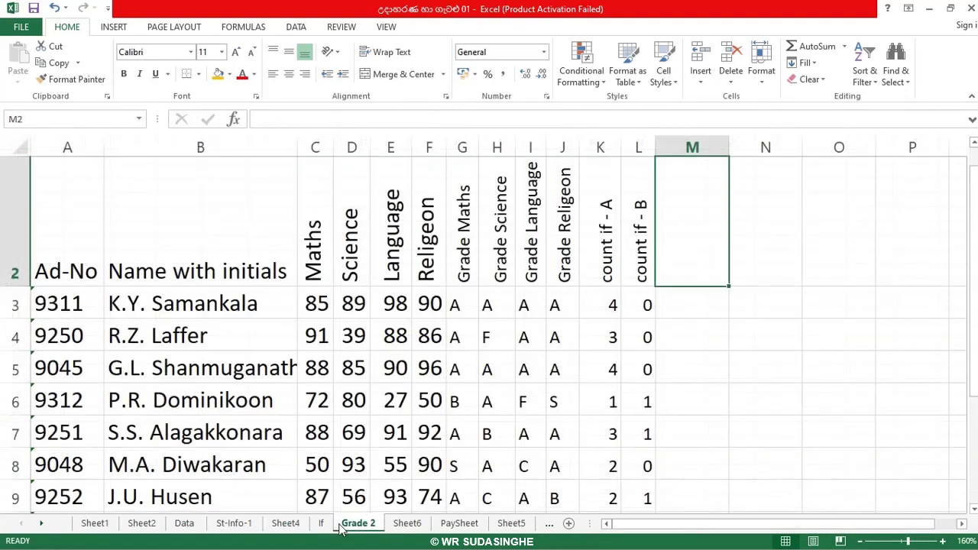
pyautogui.click(768, 369)
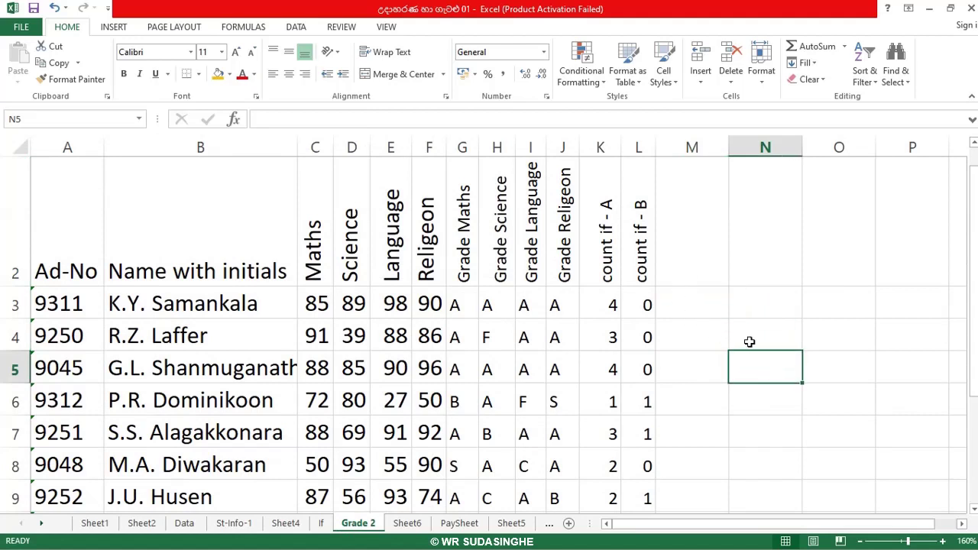
pyautogui.write('T')
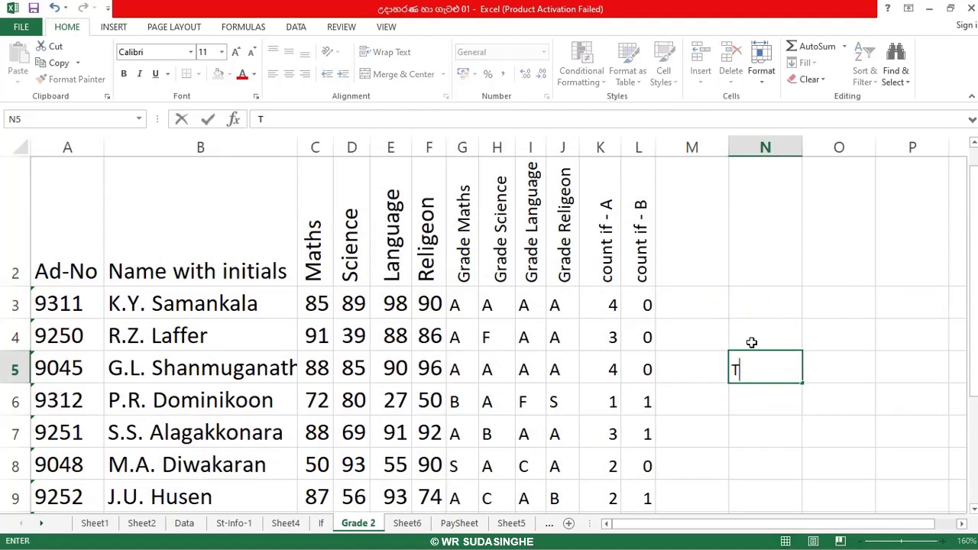
pyautogui.write('ext If')
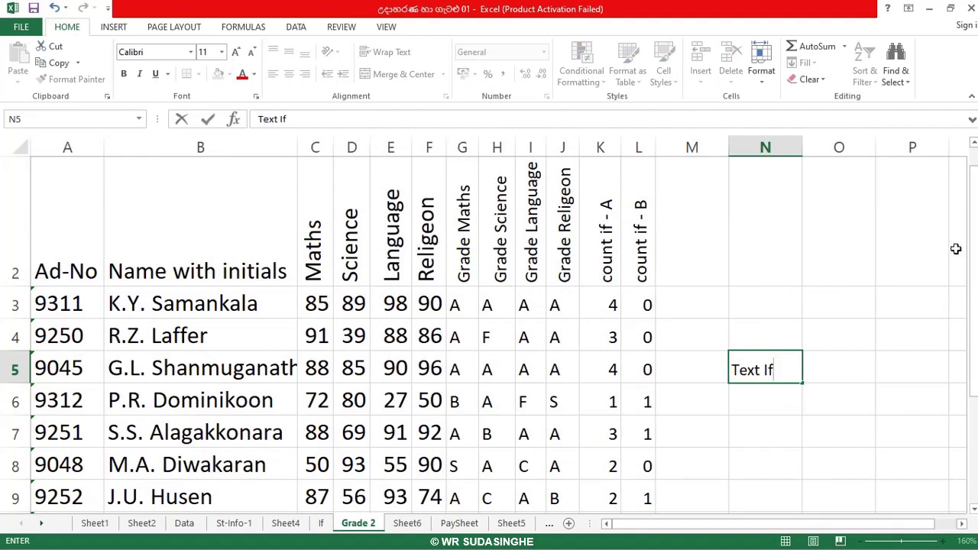
pyautogui.click(793, 395)
# Step: Enlarge the font of the "Text If" label in N5 to size 24
pyautogui.click(771, 375)
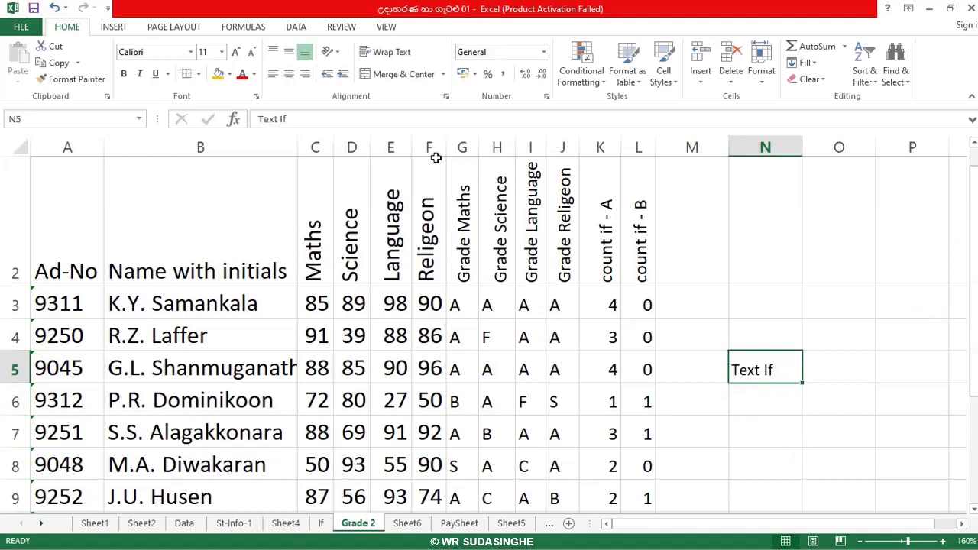
pyautogui.click(235, 52)
pyautogui.click(235, 52)
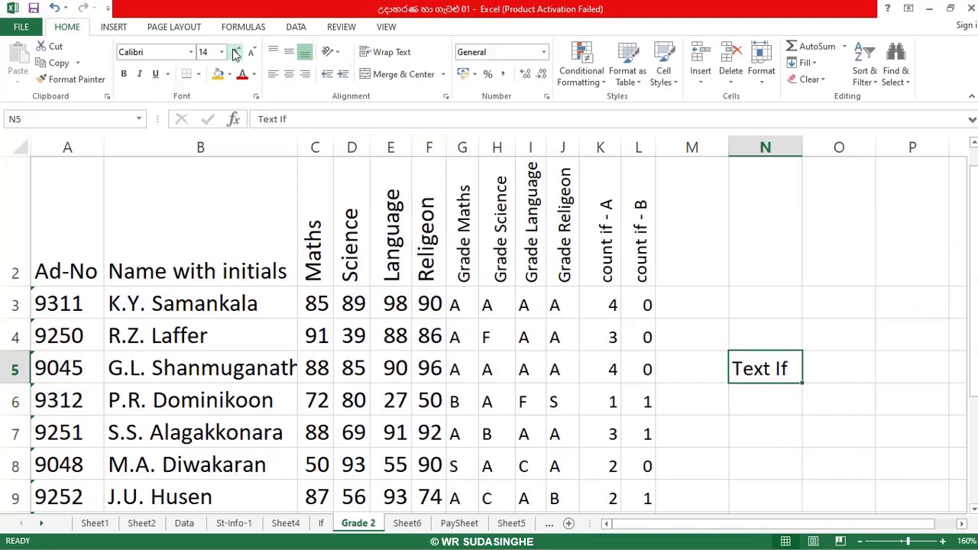
pyautogui.click(236, 52)
pyautogui.click(235, 52)
pyautogui.click(236, 52)
pyautogui.click(235, 52)
pyautogui.click(235, 52)
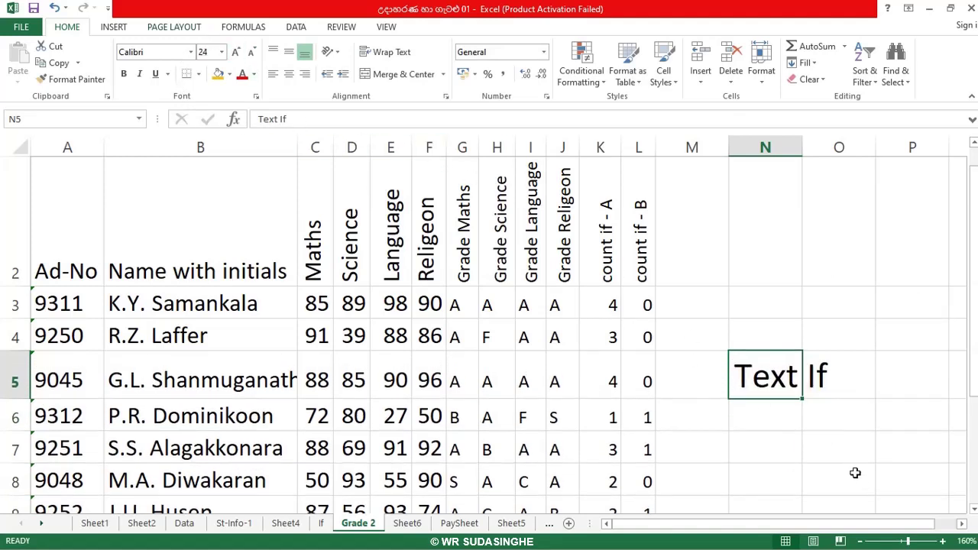
pyautogui.click(847, 452)
pyautogui.click(819, 384)
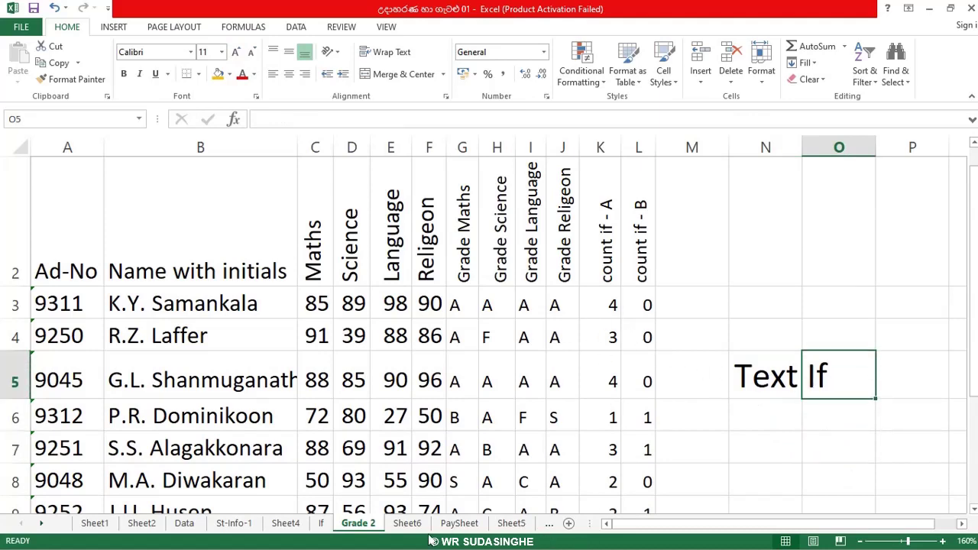
# Step: Review the Value If example on Sheet5, look at Sheet6, and return to the Grade 2 sheet
pyautogui.click(462, 524)
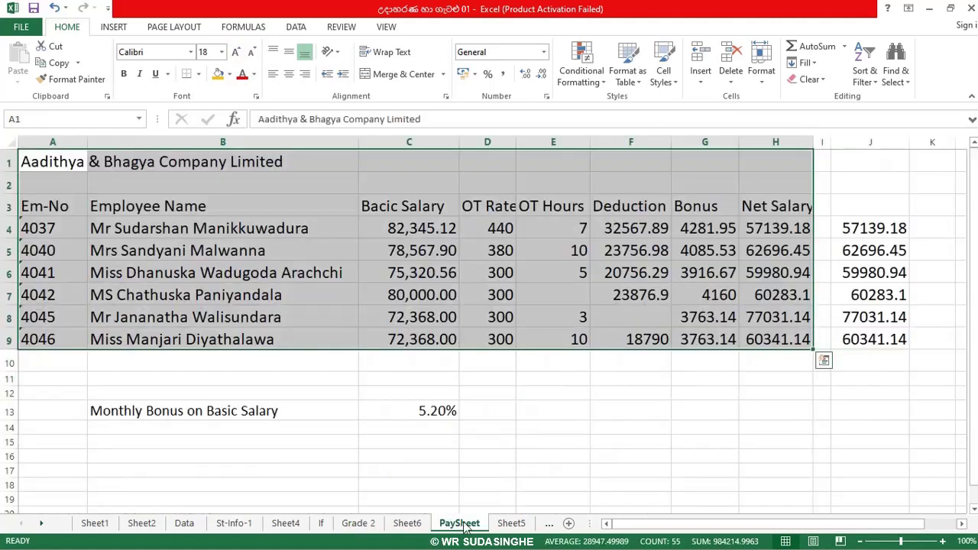
pyautogui.click(511, 524)
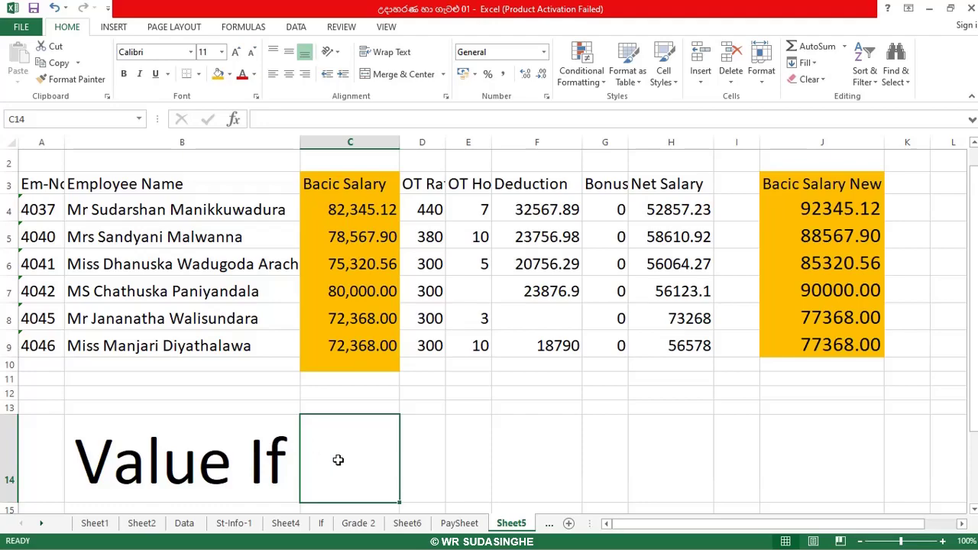
pyautogui.click(474, 525)
pyautogui.click(418, 528)
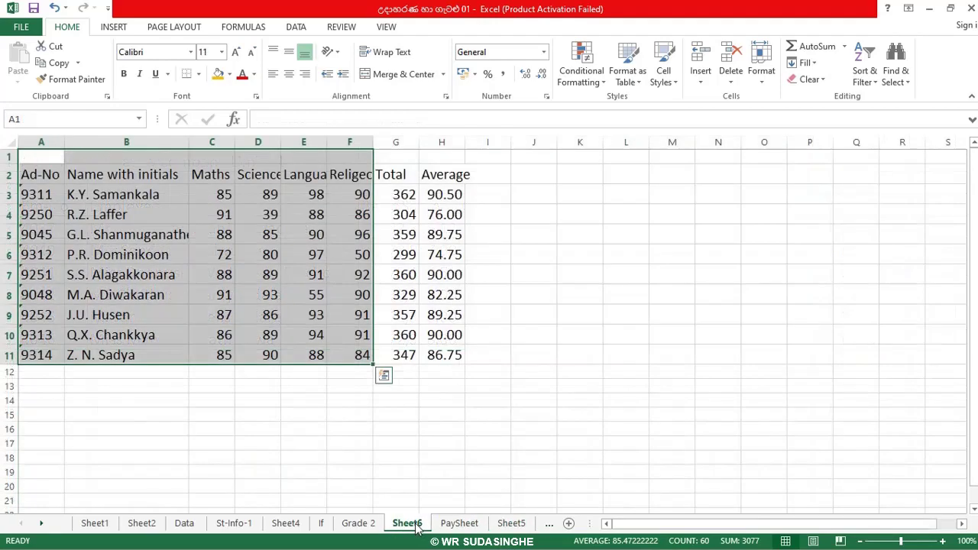
pyautogui.click(363, 525)
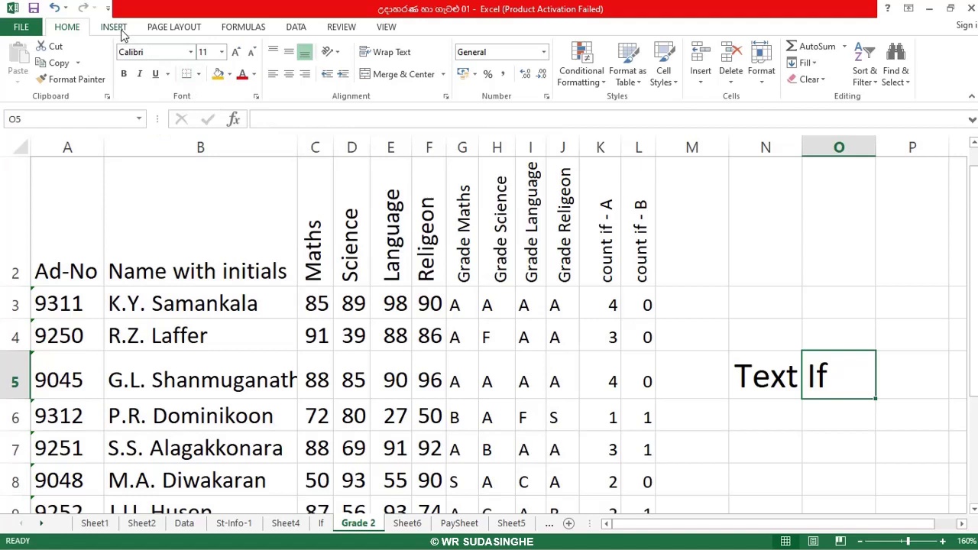
# Step: Draw a straight arrow about 0.37" wide and 0.1" high from the Text If label towards the grade table
pyautogui.scroll(-1, 121, 48)
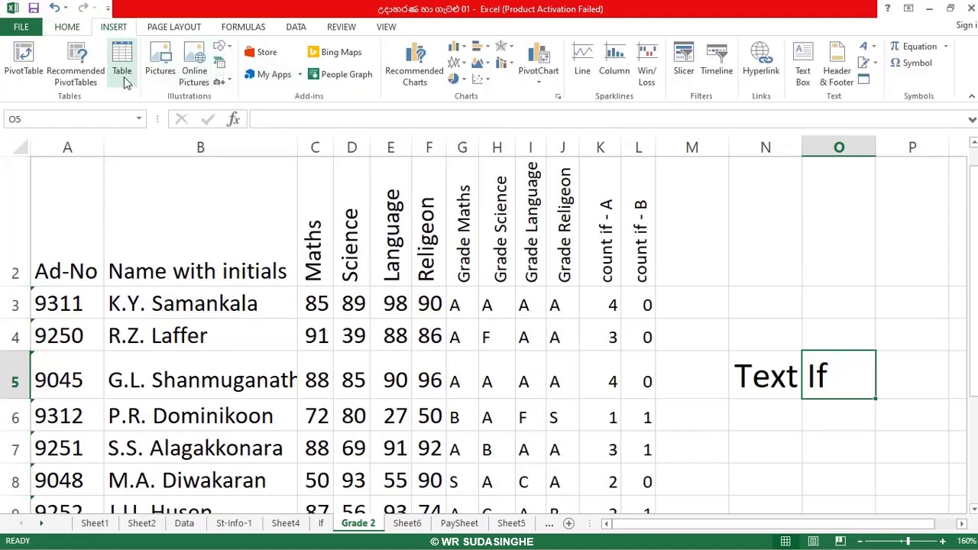
pyautogui.click(219, 48)
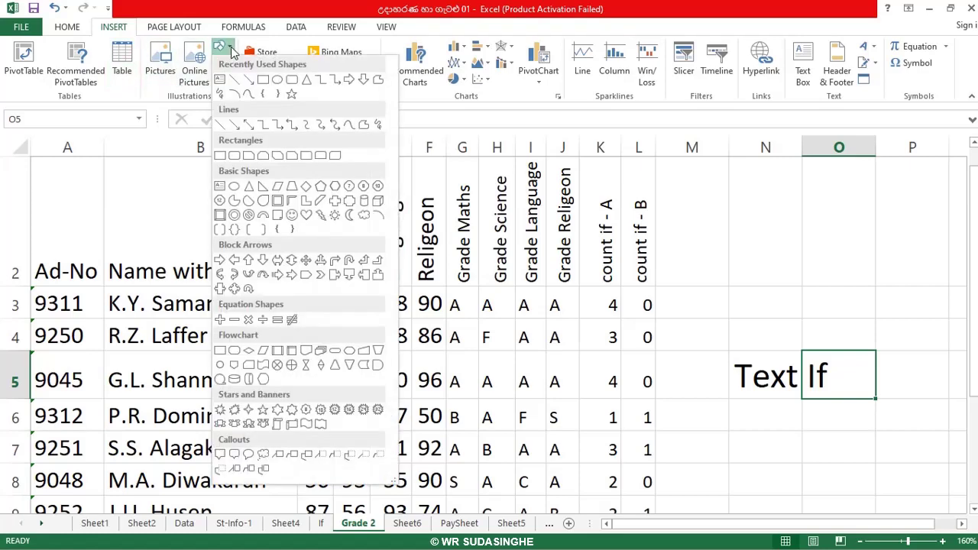
pyautogui.click(249, 81)
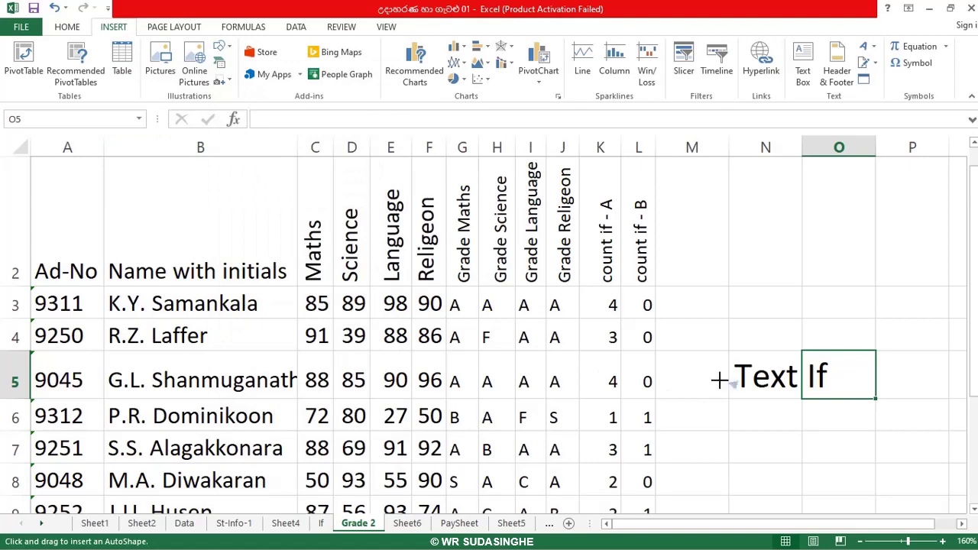
pyautogui.moveTo(725, 380); pyautogui.dragTo(694, 374)
pyautogui.moveTo(601, 338); pyautogui.dragTo(535, 327)
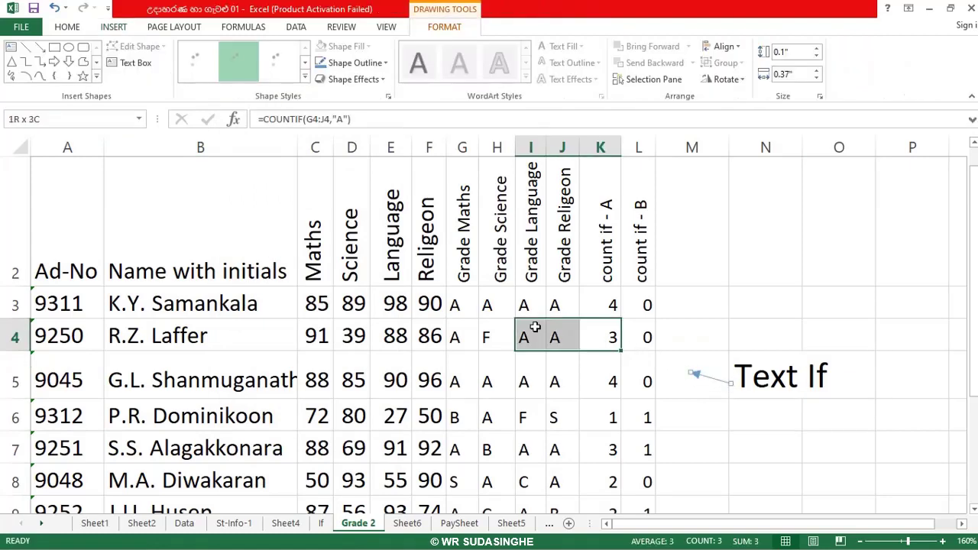
# Step: Stretch the arrow beside the Text If label until its head reaches the Grade Language column
pyautogui.click(730, 382)
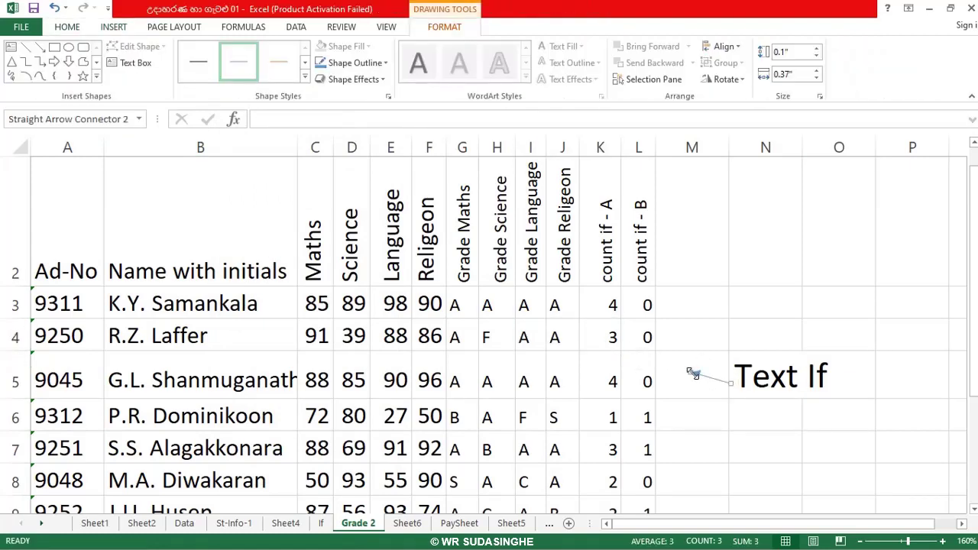
pyautogui.click(649, 375)
pyautogui.moveTo(656, 373); pyautogui.dragTo(650, 337)
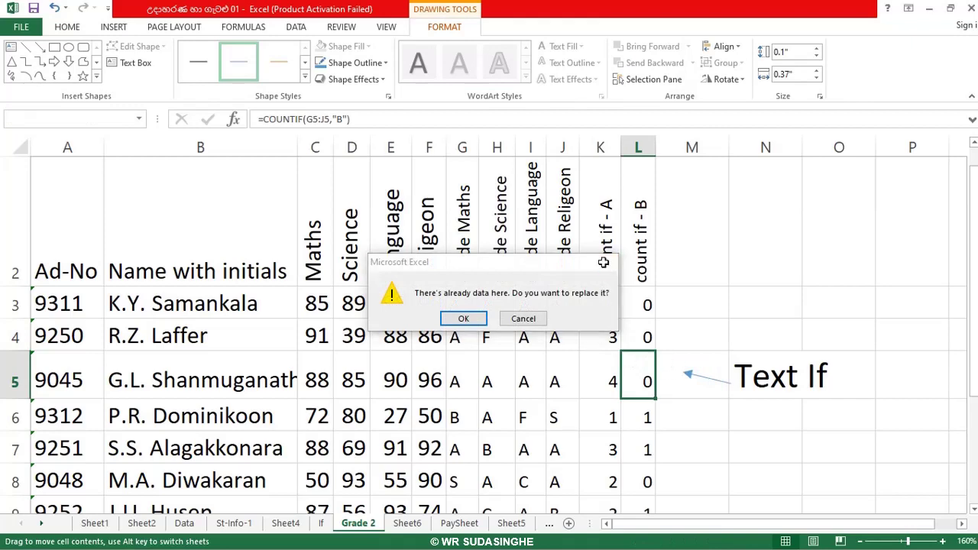
pyautogui.click(603, 268)
pyautogui.click(690, 375)
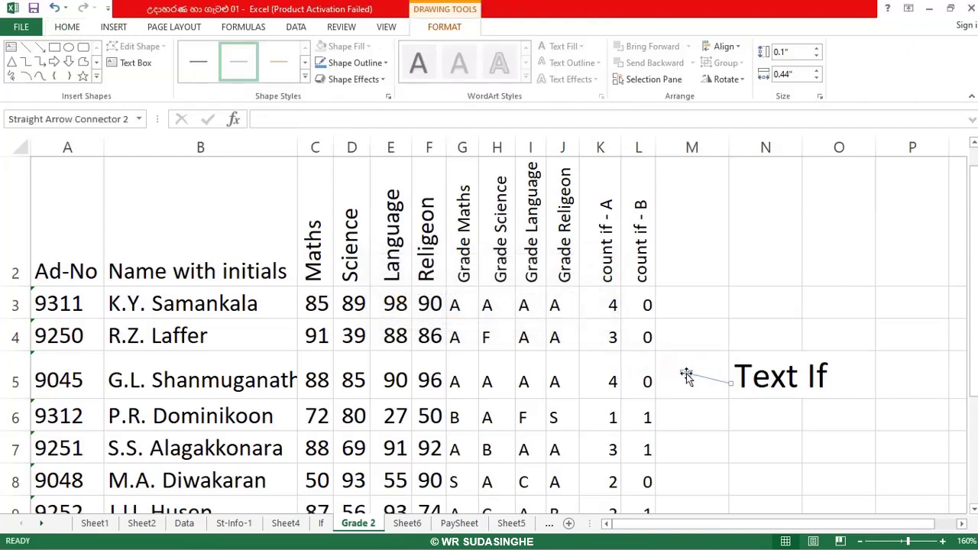
pyautogui.doubleClick(564, 337)
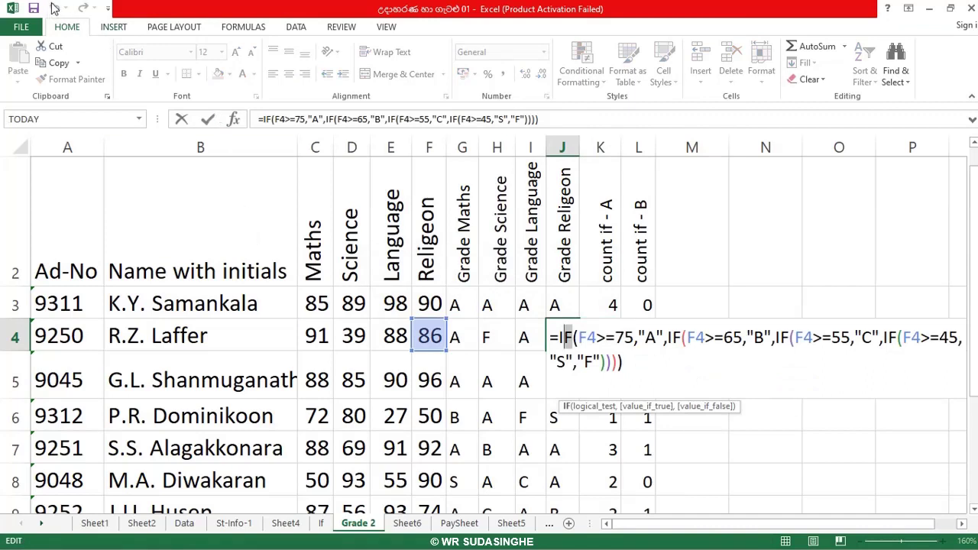
pyautogui.click(787, 403)
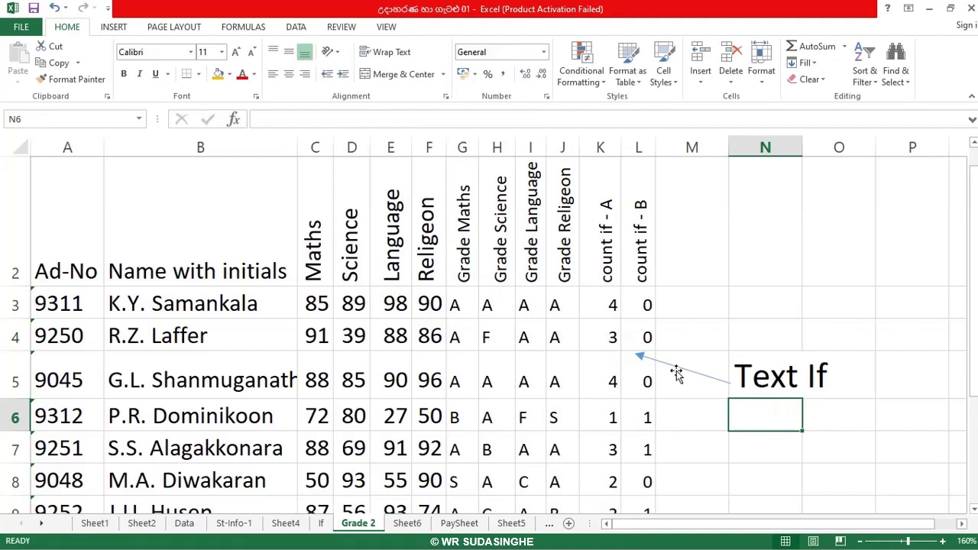
pyautogui.click(642, 358)
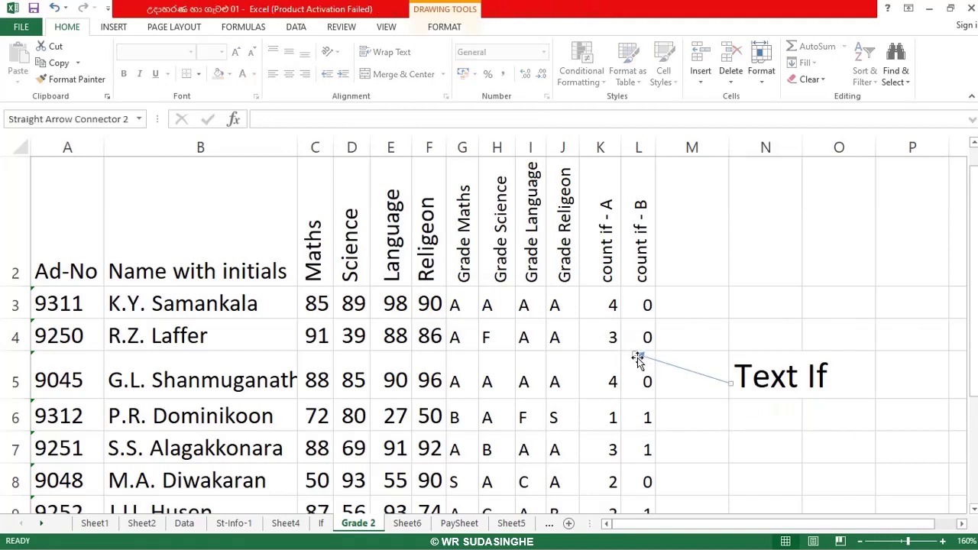
pyautogui.moveTo(635, 352); pyautogui.dragTo(619, 348)
pyautogui.click(589, 341)
pyautogui.hotkey('ctrl', 'z')
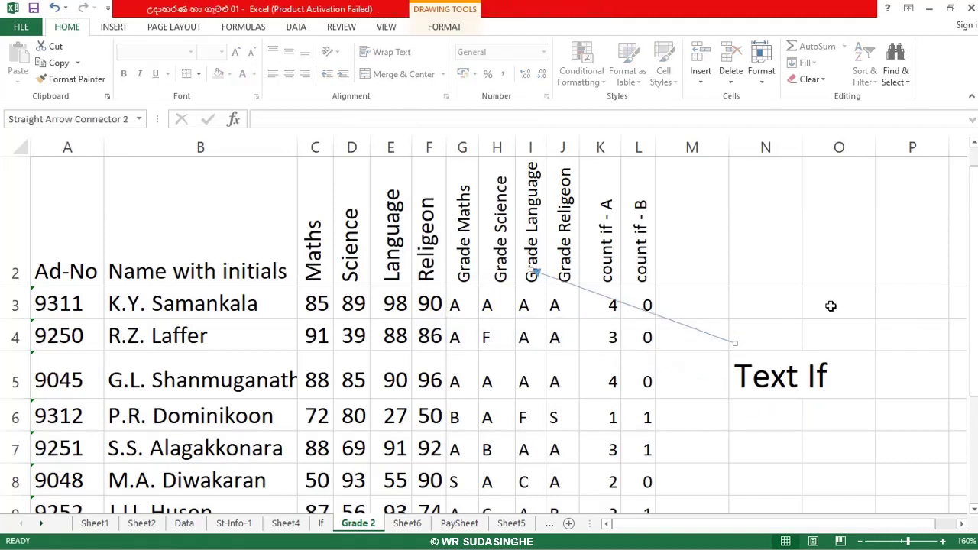
# Step: Nudge the arrow down so its head points at the first Grade Language result and its tail meets the Text If label
pyautogui.press('Down')
pyautogui.press('Down')
pyautogui.press('Down')
pyautogui.press('Down')
pyautogui.press('Down')
pyautogui.press('Down')
pyautogui.press('Down')
pyautogui.press('Down')
pyautogui.press('Down')
pyautogui.press('Down')
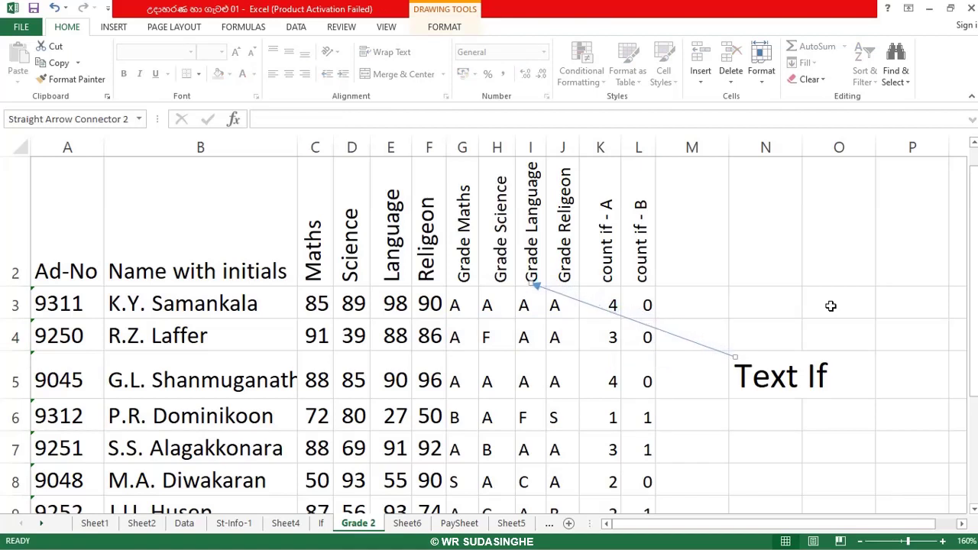
pyautogui.press('Down')
pyautogui.press('Down')
pyautogui.press('Down')
pyautogui.press('Down')
pyautogui.press('Down')
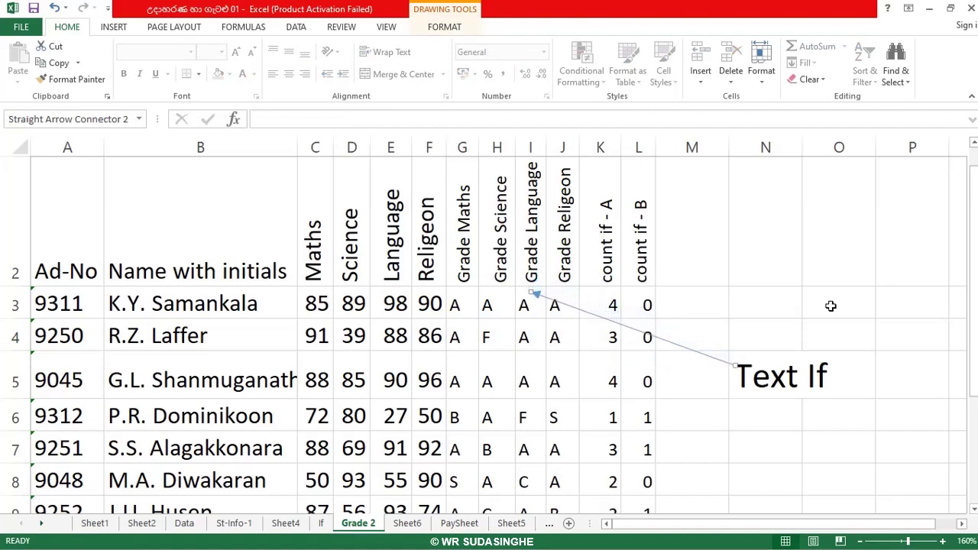
pyautogui.press('Down')
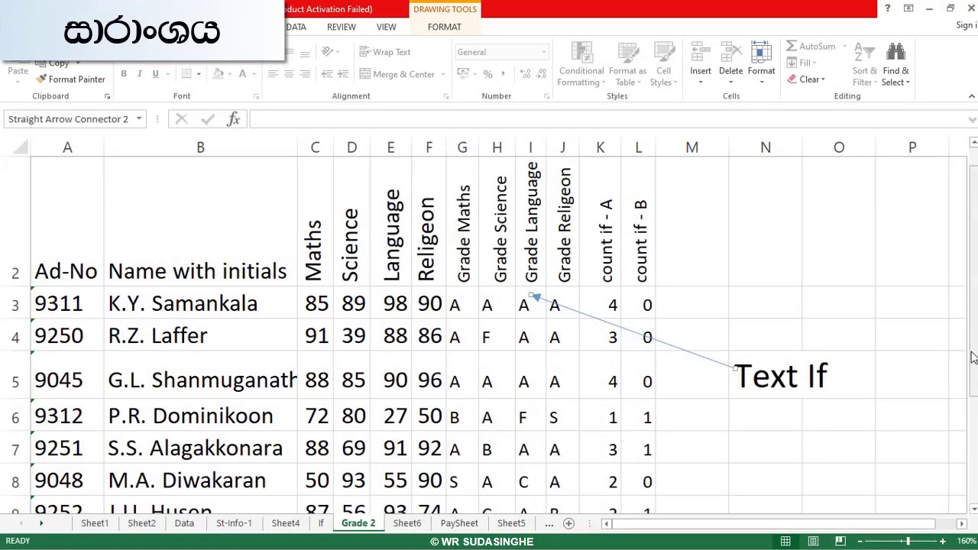
# Step: Enter the label "Countif" in O3
pyautogui.moveTo(973, 358); pyautogui.dragTo(972, 332)
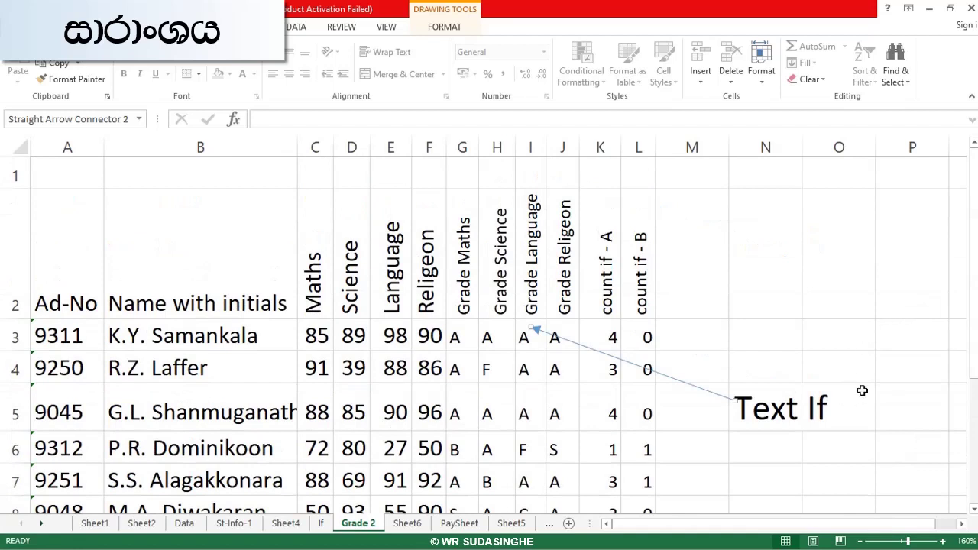
pyautogui.click(838, 342)
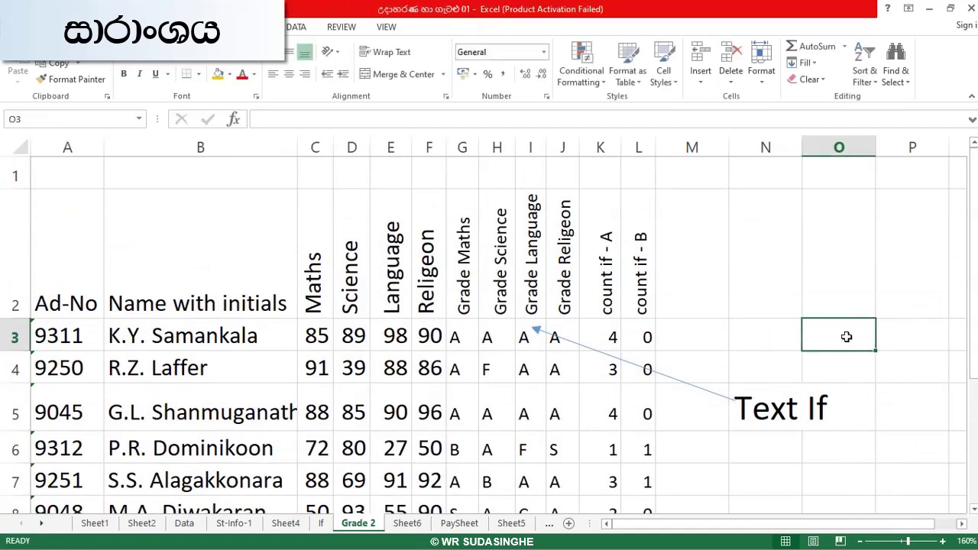
pyautogui.write('Countif')
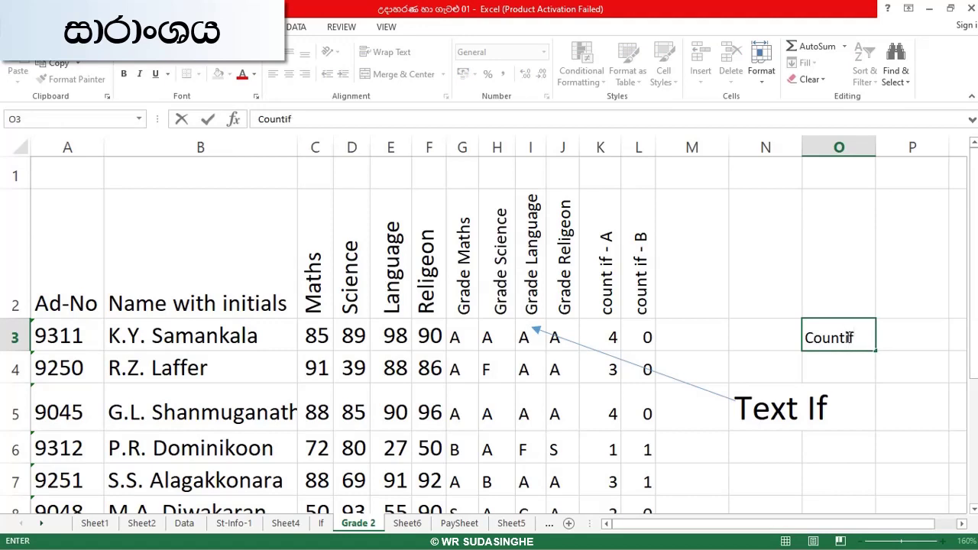
pyautogui.press('Return')
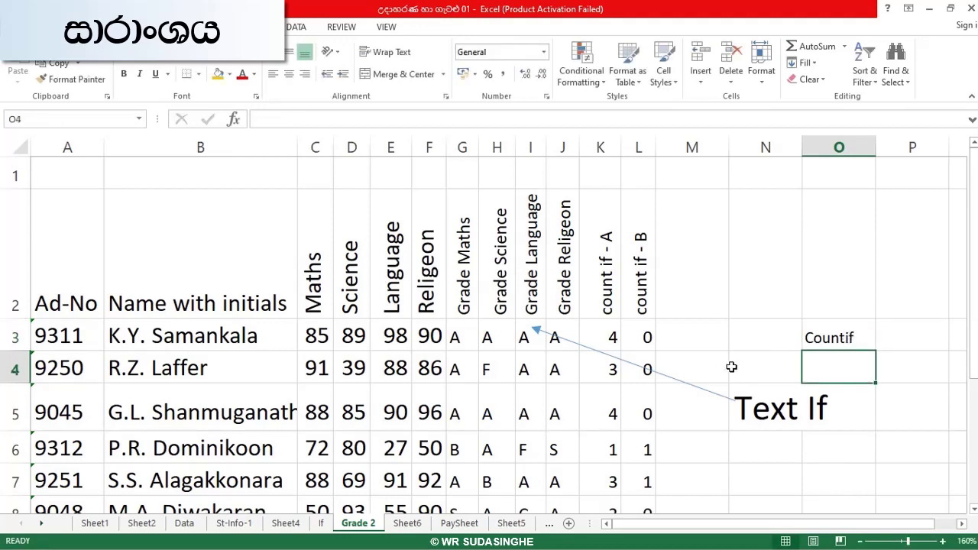
# Step: Enlarge the font of the Countif label in O3 to match the Text If label
pyautogui.click(817, 337)
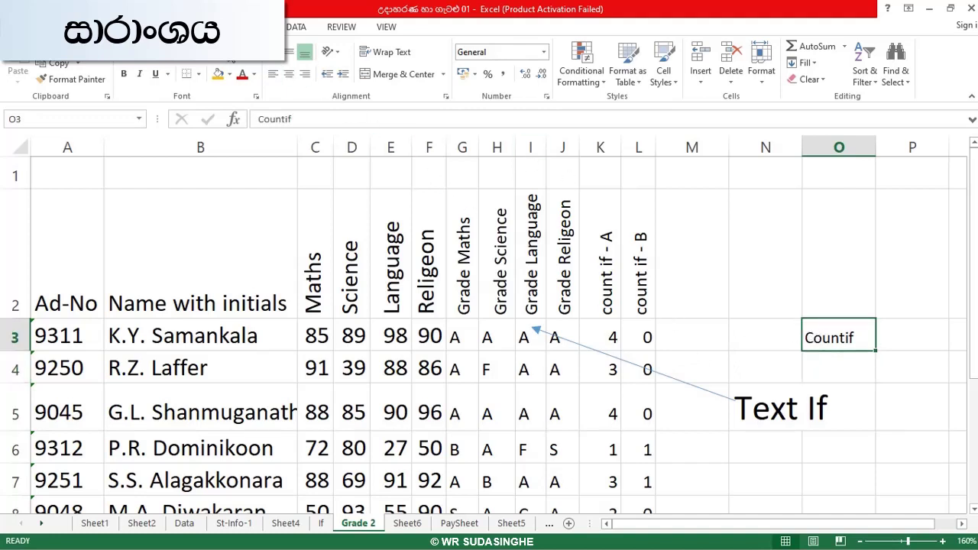
pyautogui.click(232, 52)
pyautogui.click(231, 52)
pyautogui.click(231, 52)
pyautogui.click(232, 52)
pyautogui.click(232, 52)
pyautogui.click(231, 52)
pyautogui.click(231, 52)
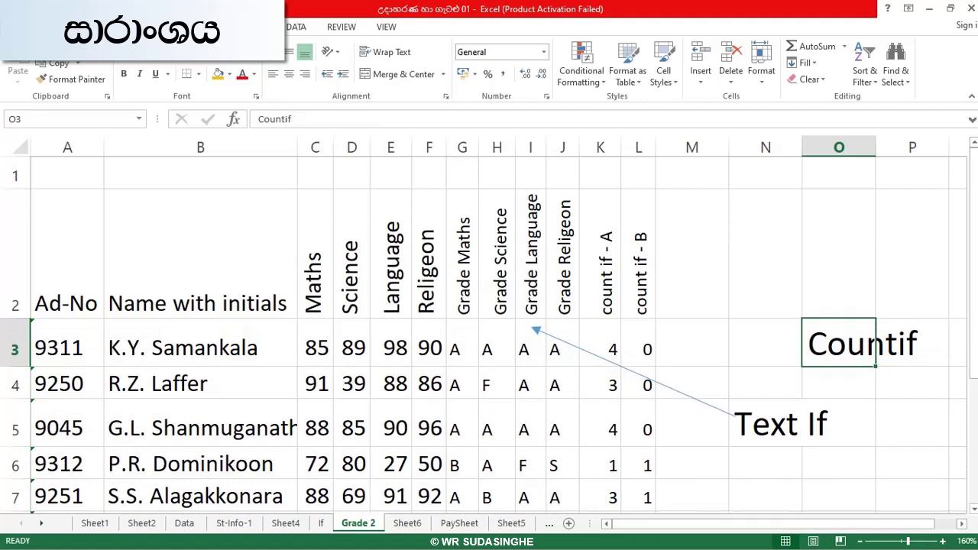
# Step: Duplicate the Text If arrow and shift the copy up and to the right of the original
pyautogui.click(696, 400)
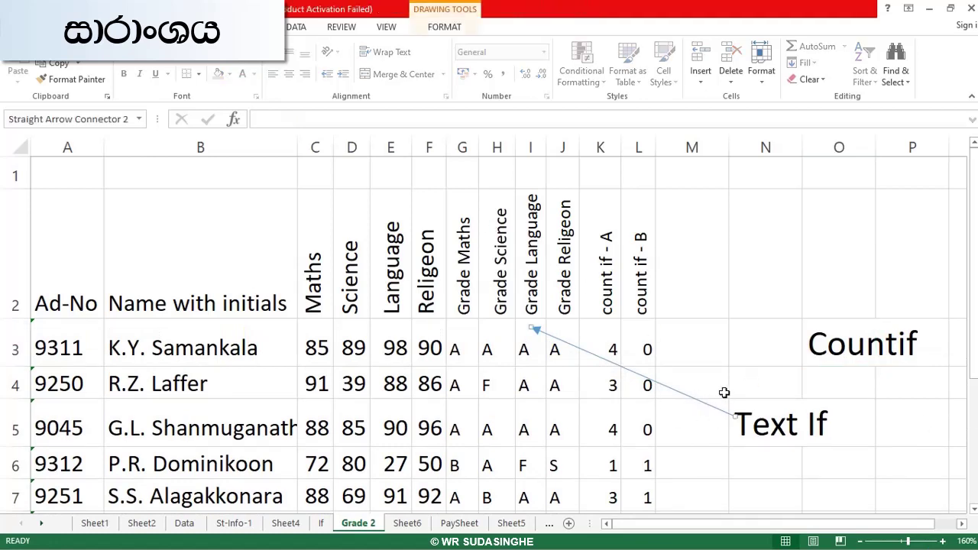
pyautogui.hotkey('ctrl', 'd')
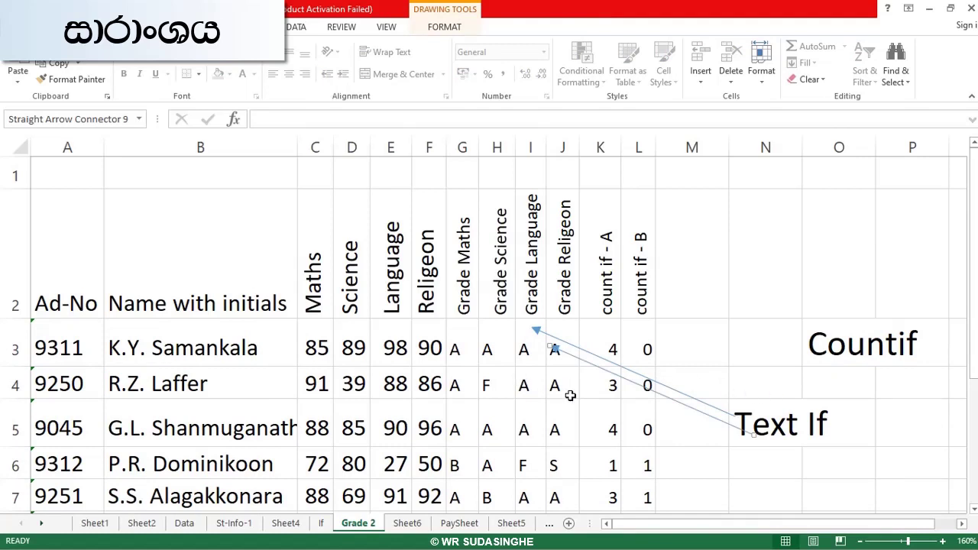
pyautogui.press('Up')
pyautogui.press('Up')
pyautogui.press('Up')
pyautogui.press('Up')
pyautogui.press('Up')
pyautogui.press('Up')
pyautogui.press('Up')
pyautogui.press('Up')
pyautogui.press('Up')
pyautogui.press('Up')
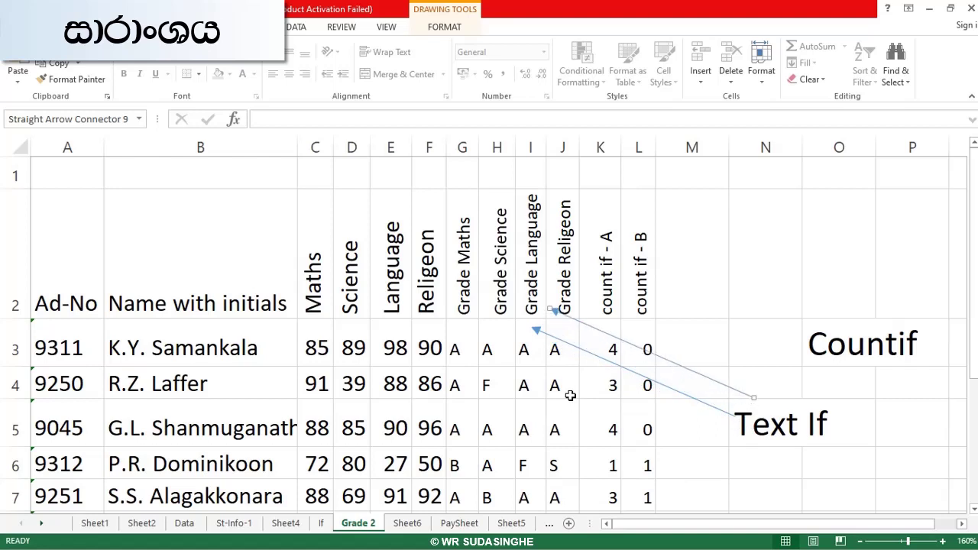
pyautogui.press('Right')
pyautogui.press('Right')
pyautogui.press('Right')
pyautogui.press('Right')
pyautogui.press('Right')
pyautogui.press('Right')
pyautogui.press('Right')
pyautogui.press('Right')
pyautogui.press('Right')
pyautogui.press('Right')
pyautogui.press('Right')
pyautogui.press('Right')
pyautogui.press('Right')
pyautogui.press('Right')
pyautogui.press('Right')
pyautogui.press('Right')
pyautogui.press('Right')
pyautogui.press('Right')
pyautogui.press('Right')
pyautogui.press('Right')
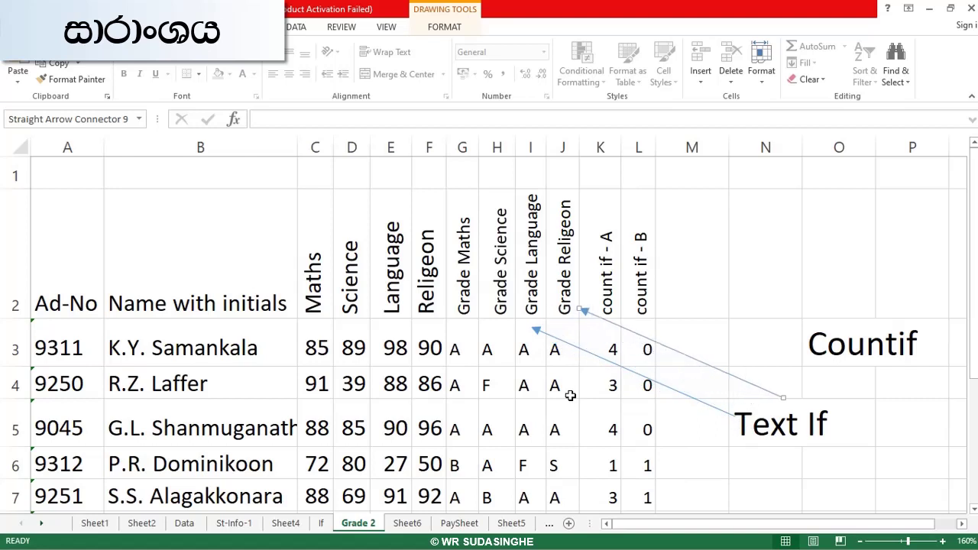
# Step: Move the copied arrow's head beside the count if - B heading and pull its tail in to the Countif label
pyautogui.press('Up')
pyautogui.press('Up')
pyautogui.press('Up')
pyautogui.press('Up')
pyautogui.press('Up')
pyautogui.press('Up')
pyautogui.press('Up')
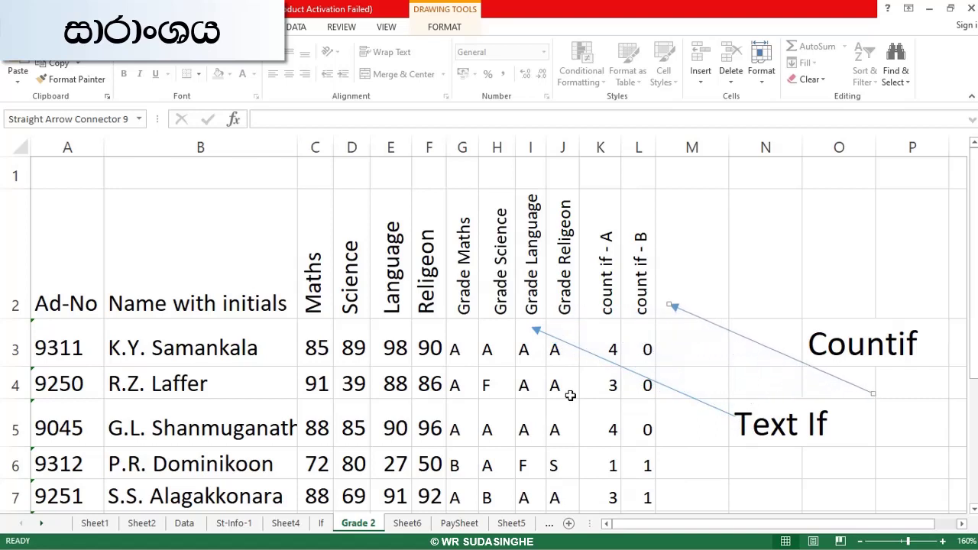
pyautogui.press('Up')
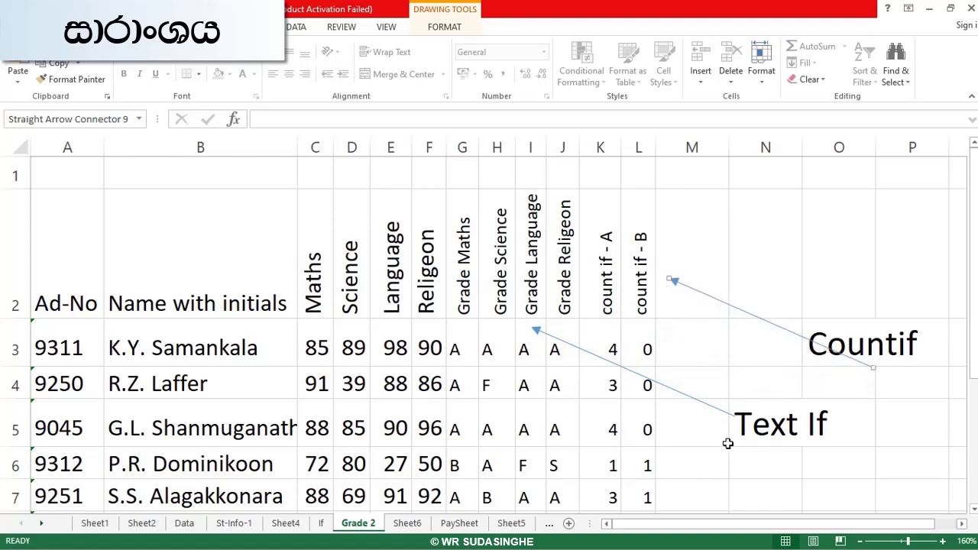
pyautogui.moveTo(875, 369)
pyautogui.mouseDown()
pyautogui.moveTo(799, 339)
pyautogui.moveTo(811, 340)
pyautogui.mouseUp()
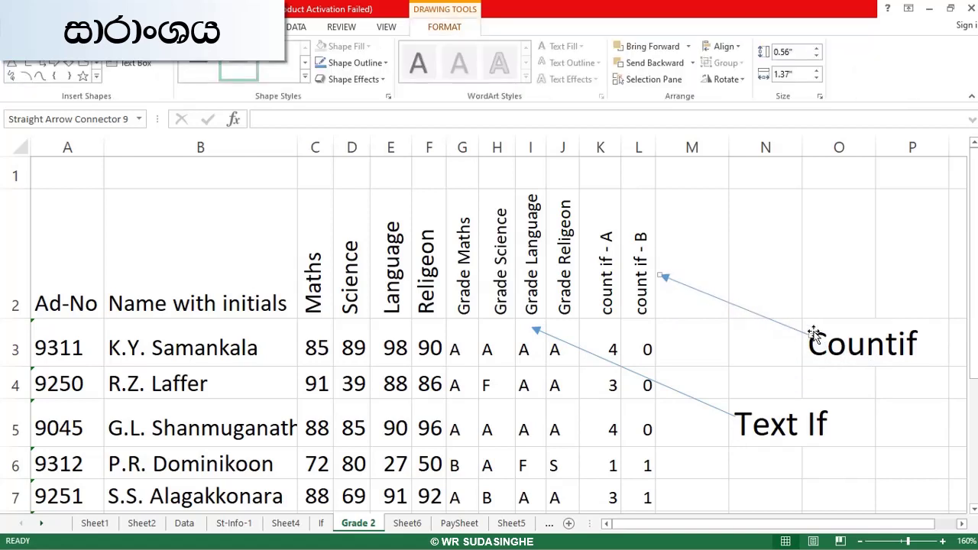
# Step: Set the font colour of the count if - B heading in L2 and the Countif label in O3 to theme orange
pyautogui.click(851, 344)
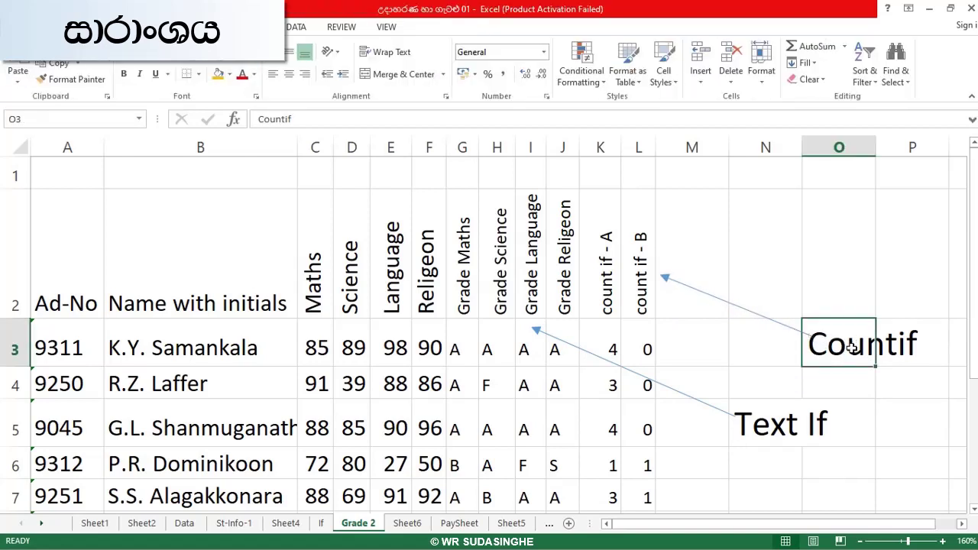
pyautogui.click(640, 284)
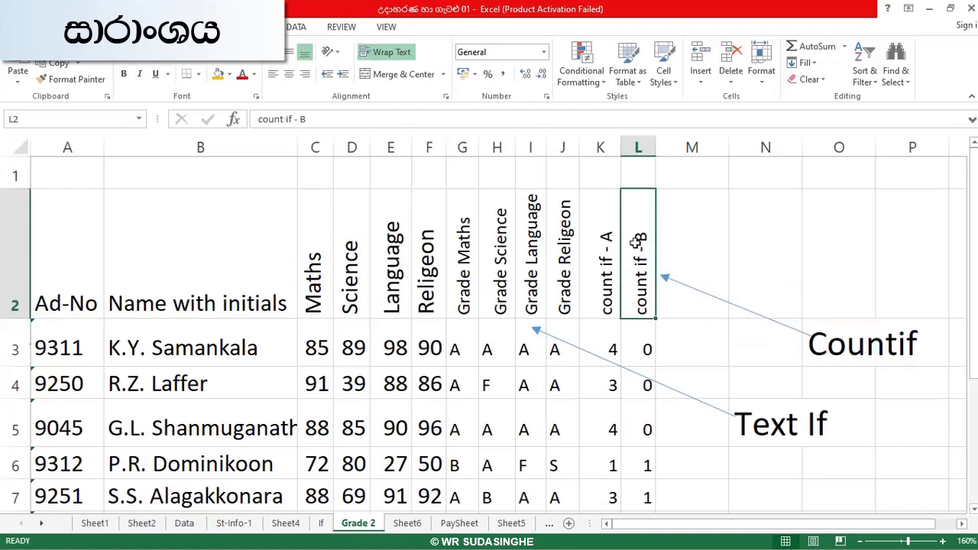
pyautogui.click(254, 74)
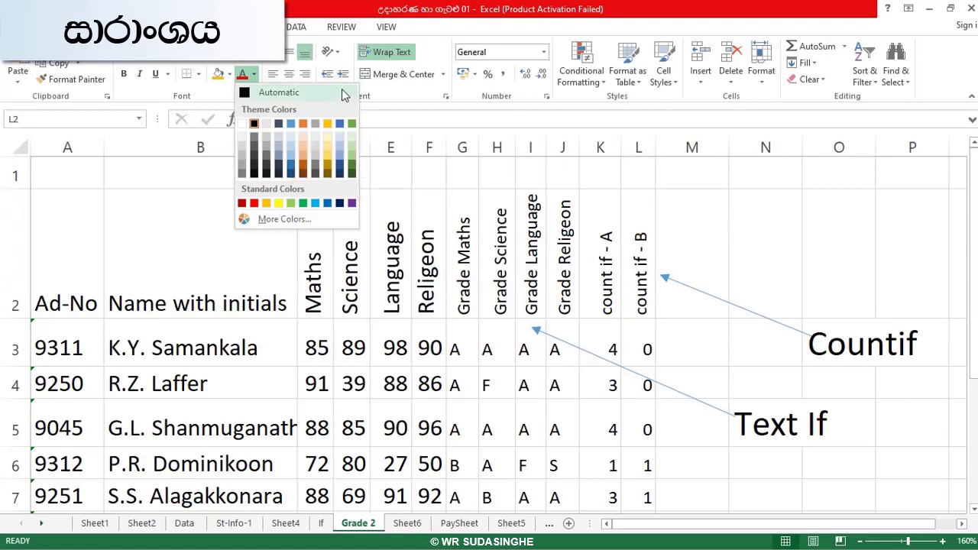
pyautogui.click(302, 125)
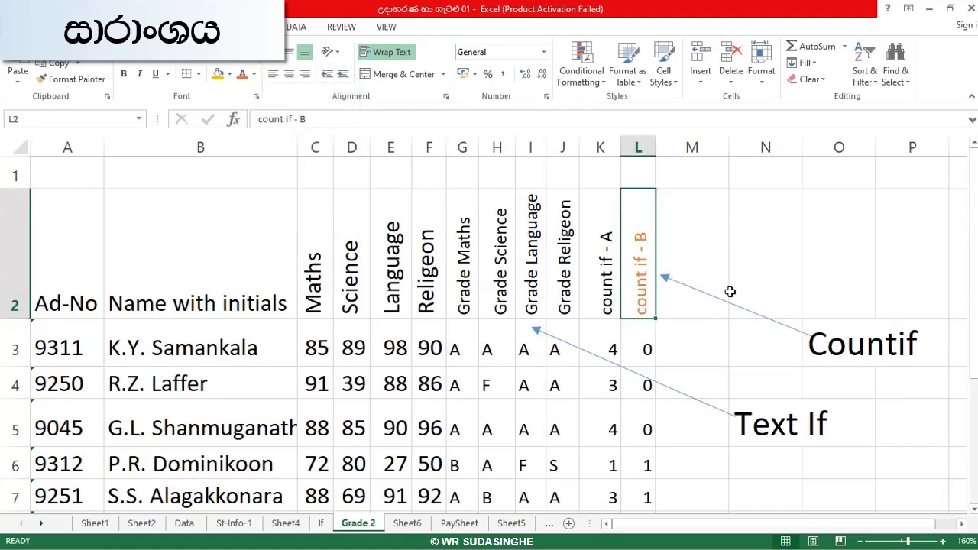
pyautogui.click(839, 341)
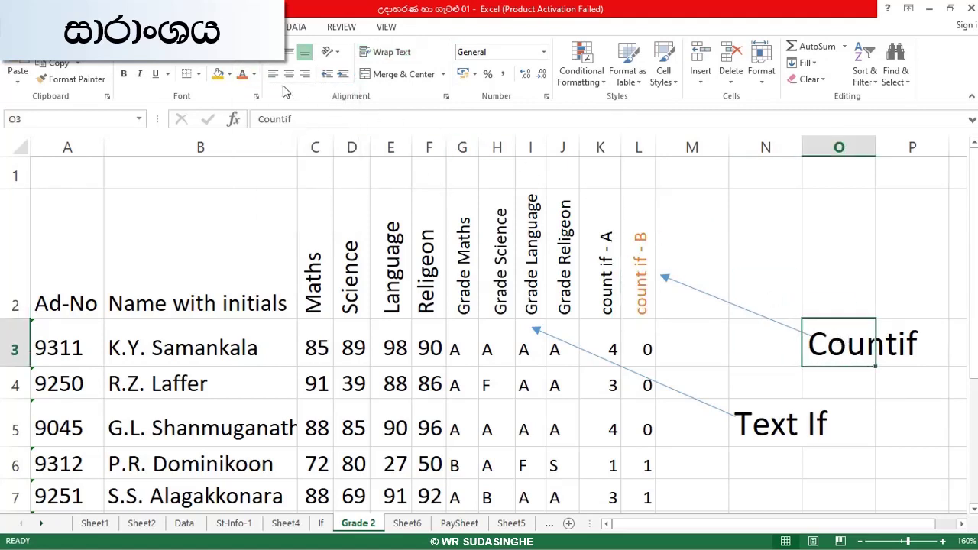
pyautogui.click(254, 74)
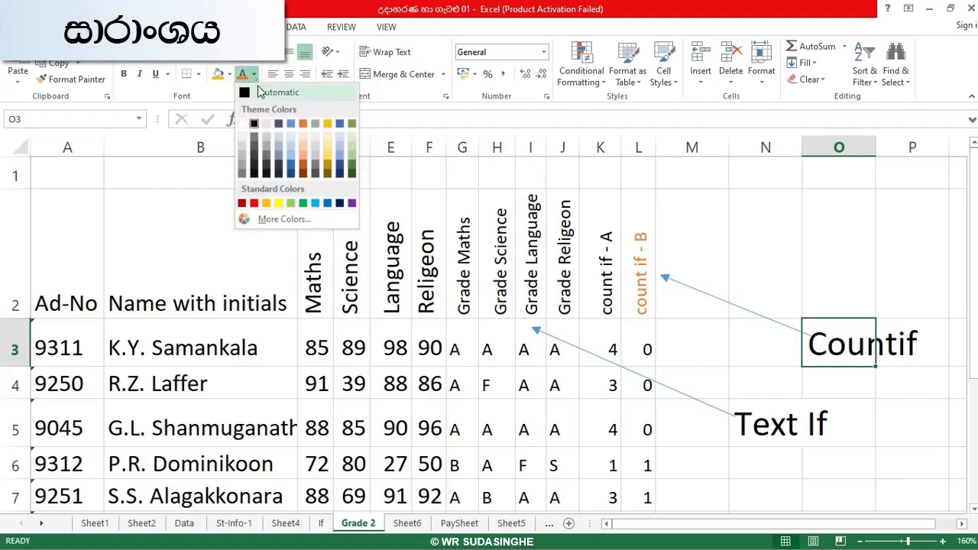
pyautogui.click(305, 124)
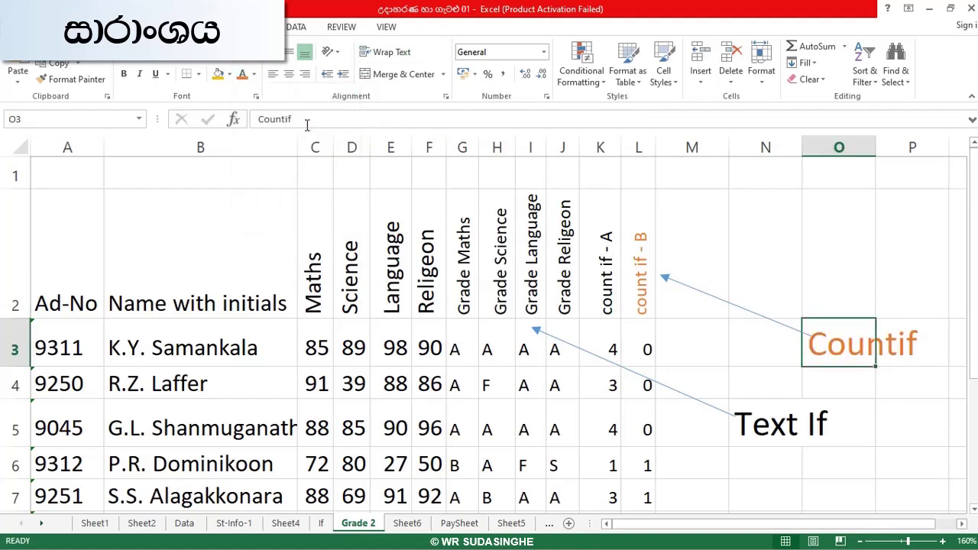
# Step: Change the line colour of the arrow between Countif and the count if - B heading to standard orange
pyautogui.click(775, 322)
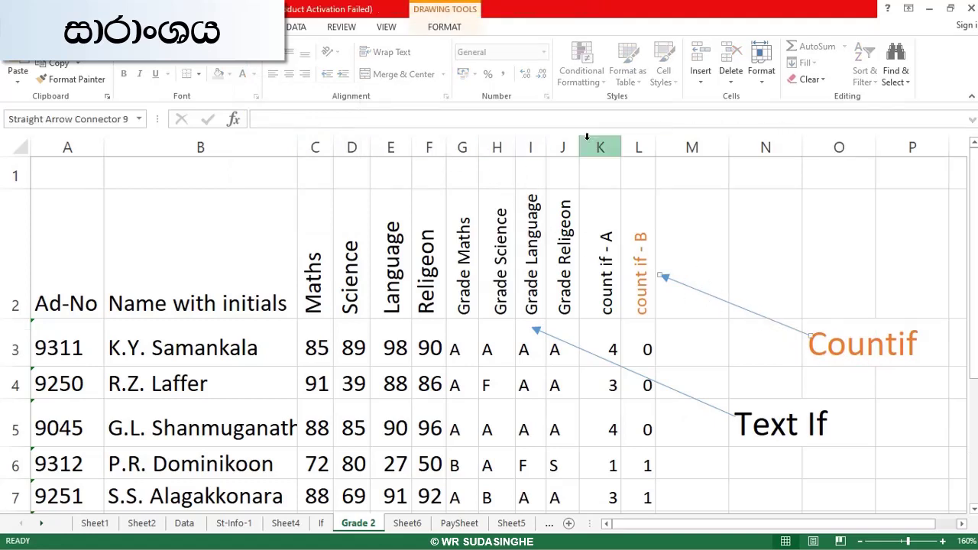
pyautogui.rightClick(725, 303)
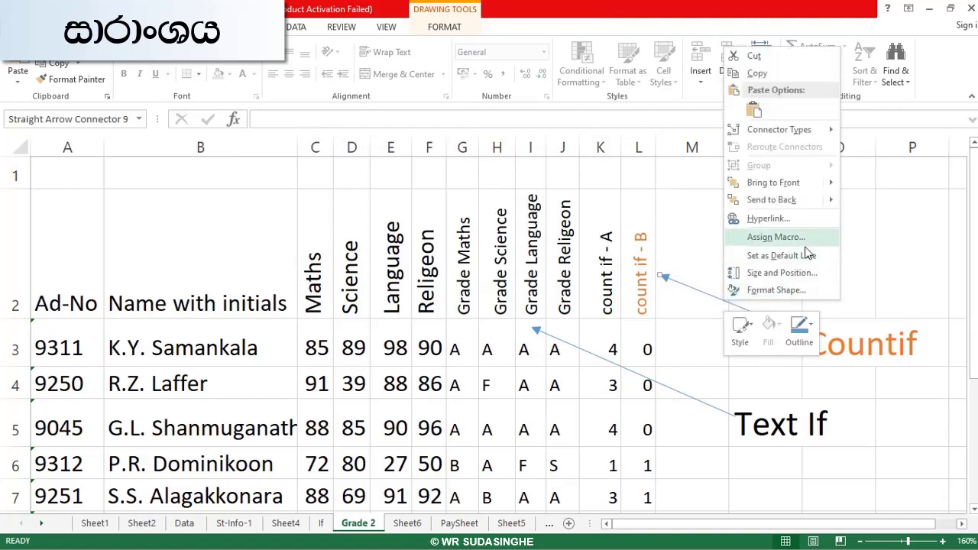
pyautogui.click(795, 290)
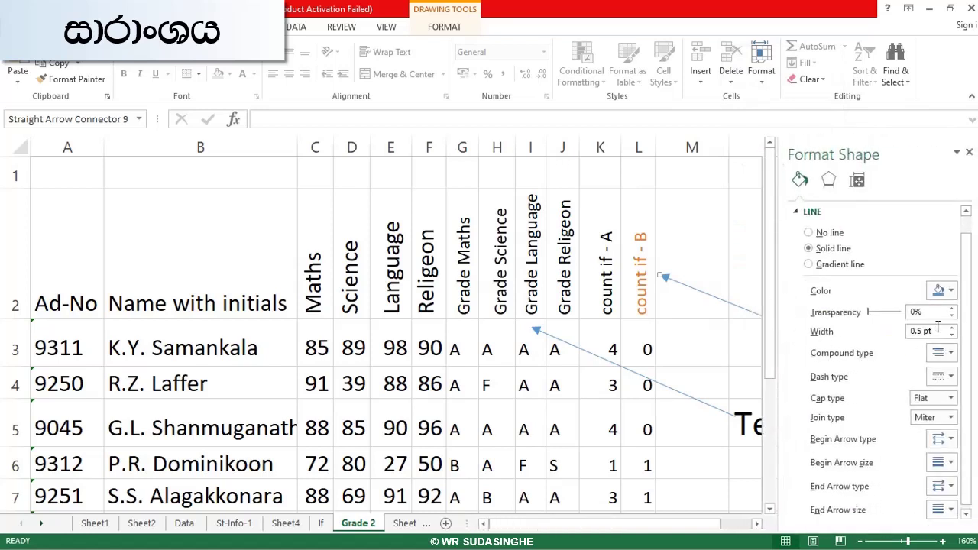
pyautogui.click(952, 291)
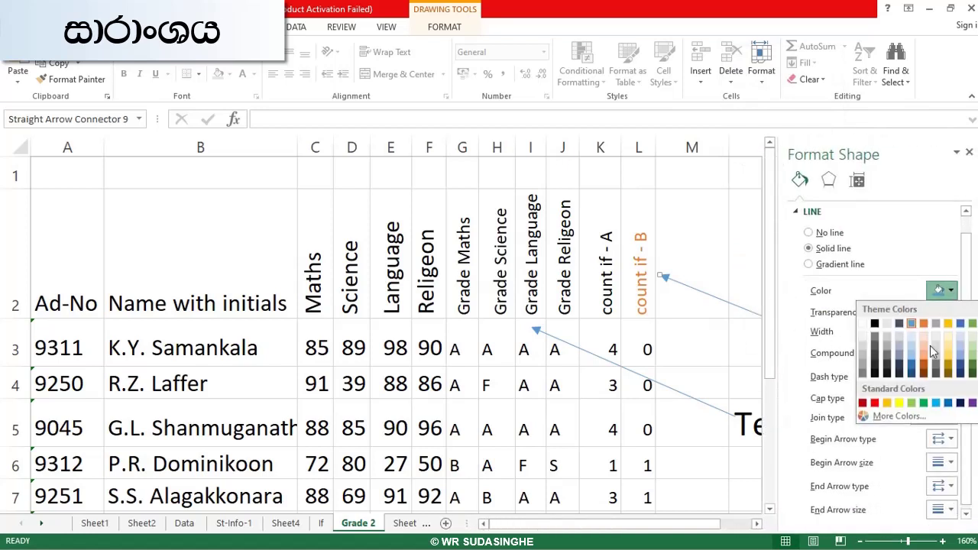
pyautogui.click(887, 404)
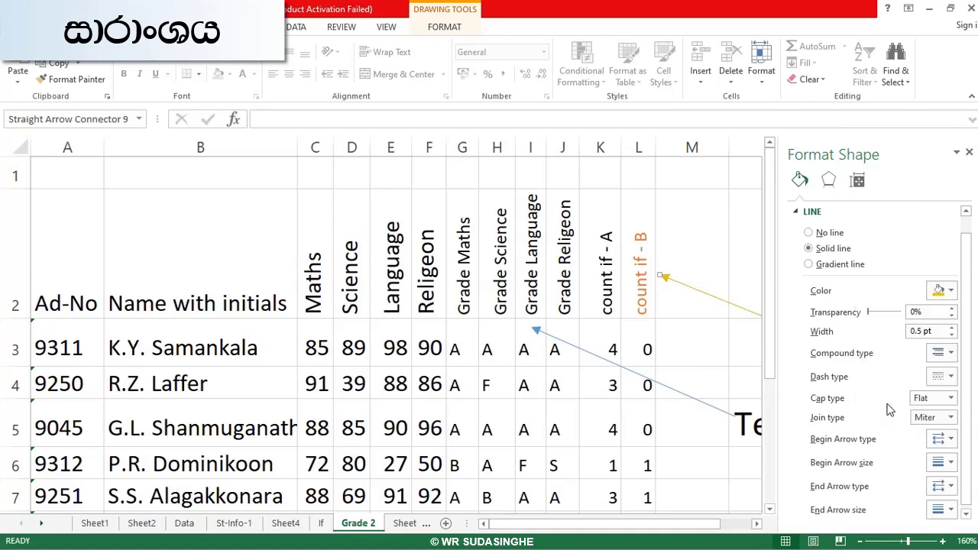
pyautogui.click(714, 471)
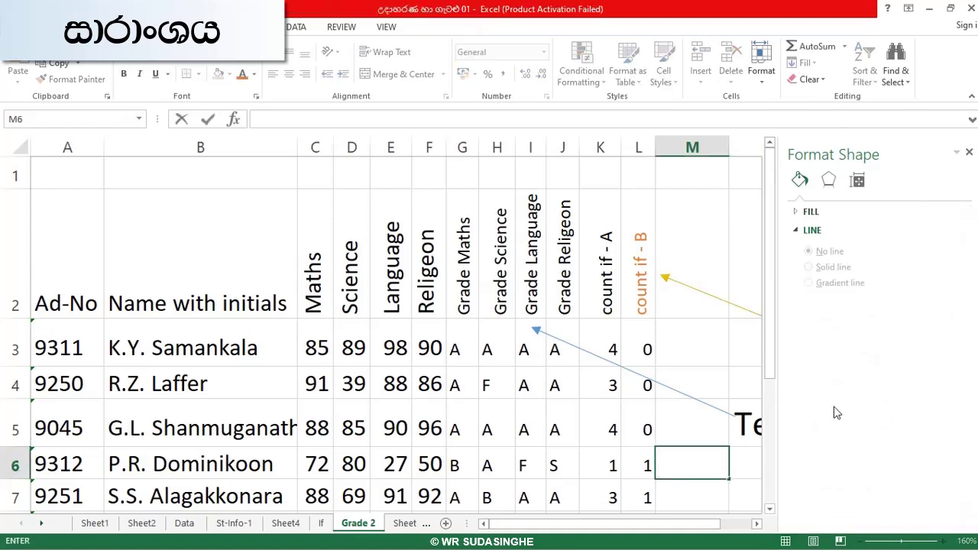
pyautogui.click(969, 151)
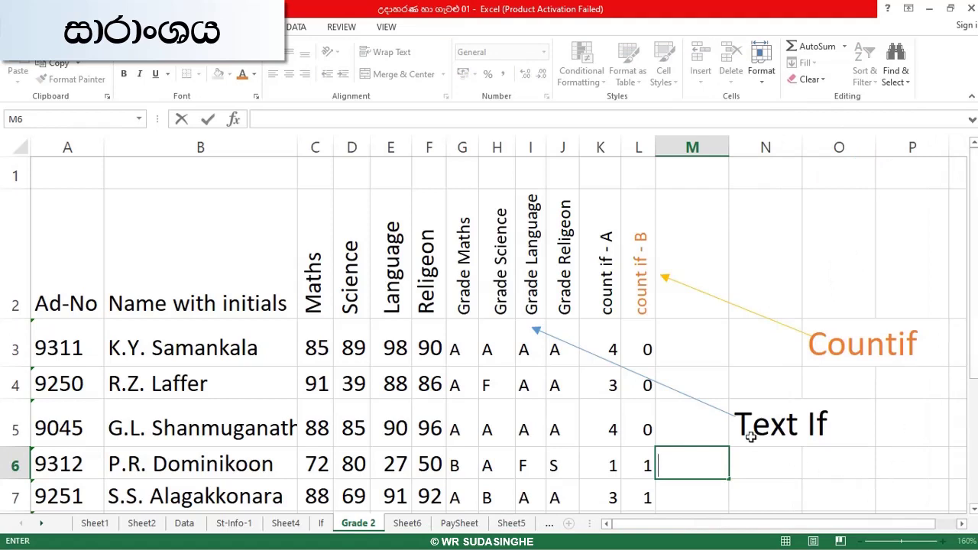
# Step: Set the font colour of the Grade Language heading in I2 and the Text If label in N5 to standard light green
pyautogui.click(532, 307)
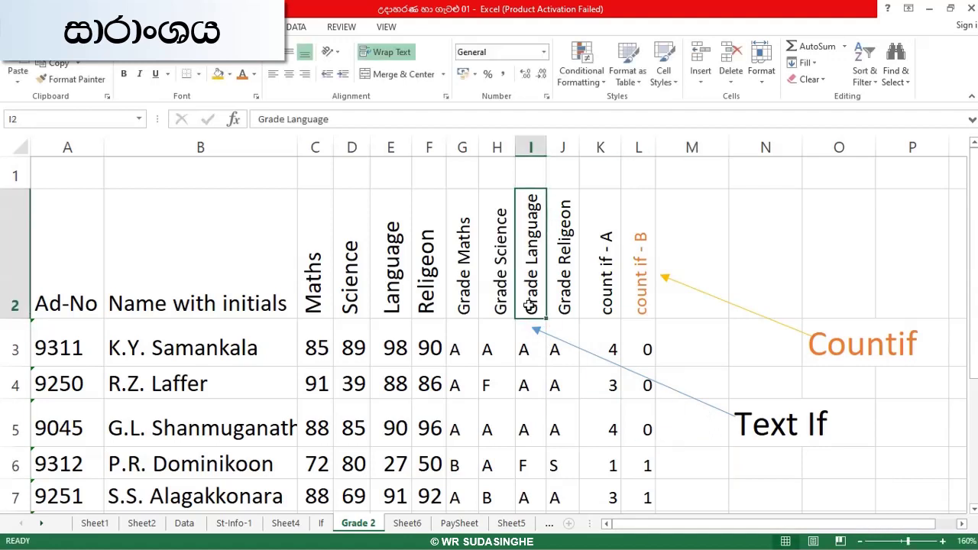
pyautogui.click(254, 75)
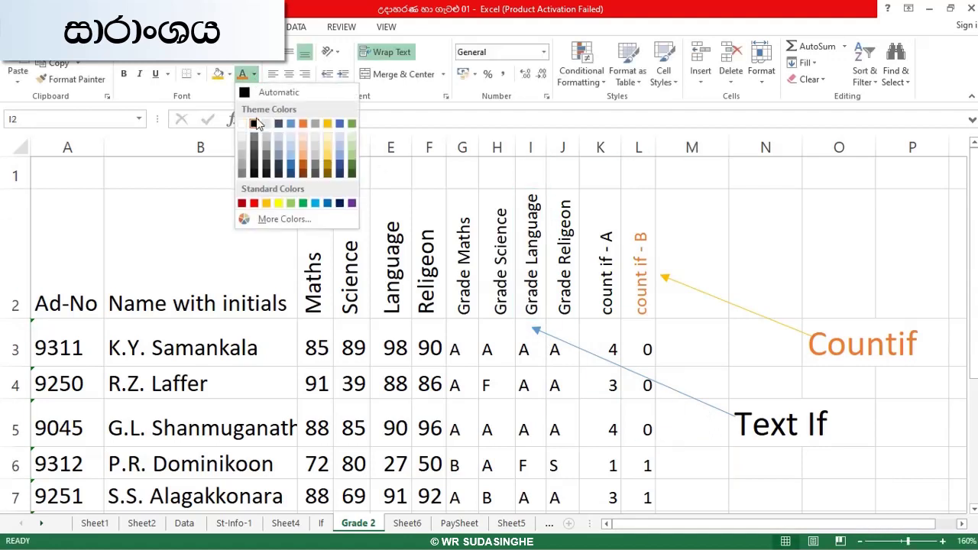
pyautogui.click(297, 198)
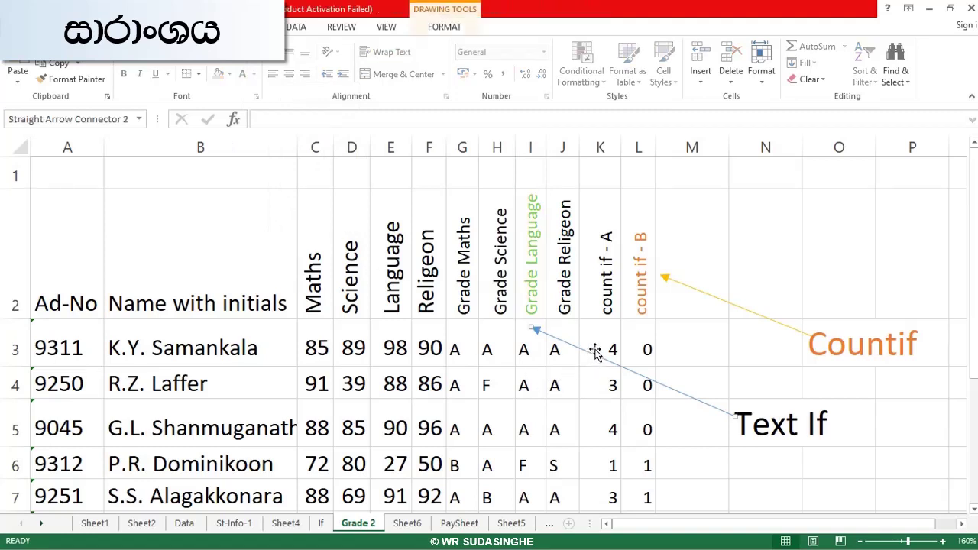
pyautogui.click(755, 423)
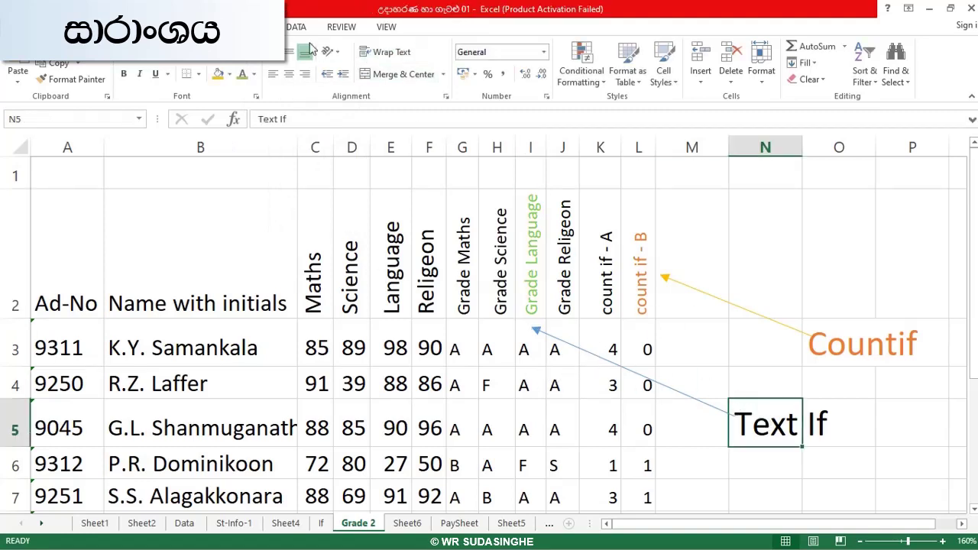
pyautogui.click(256, 76)
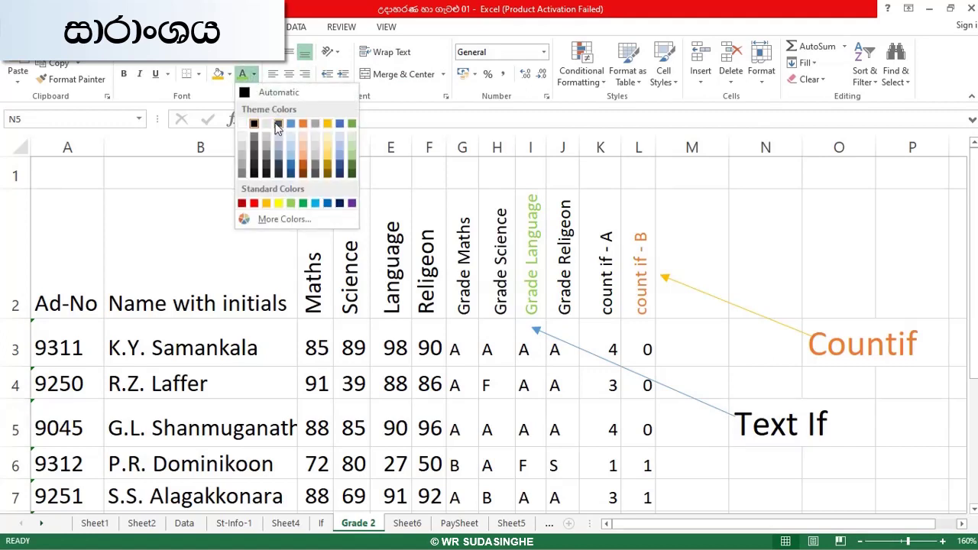
pyautogui.click(287, 202)
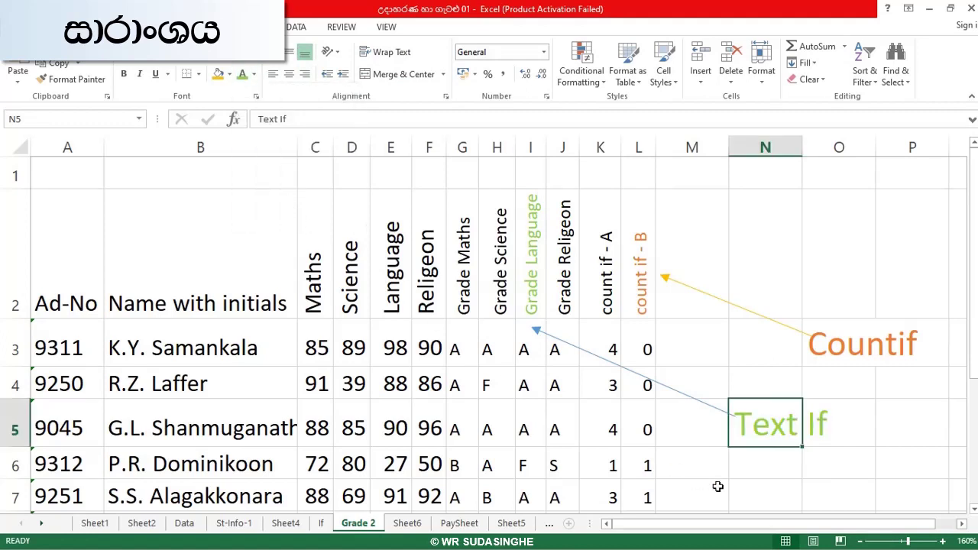
# Step: Change the line colour of the arrow between Text If and the Grade Language heading to standard light green
pyautogui.click(870, 489)
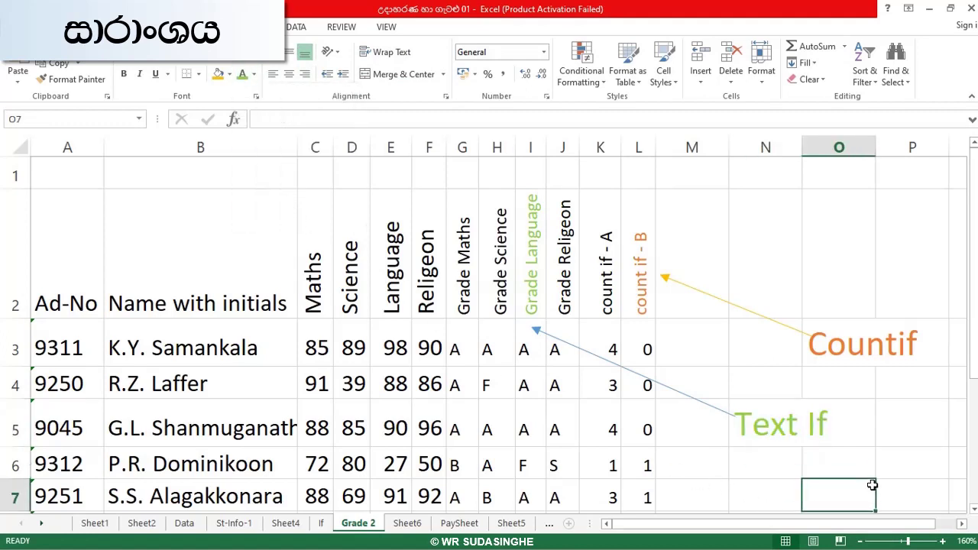
pyautogui.click(706, 409)
pyautogui.rightClick(707, 411)
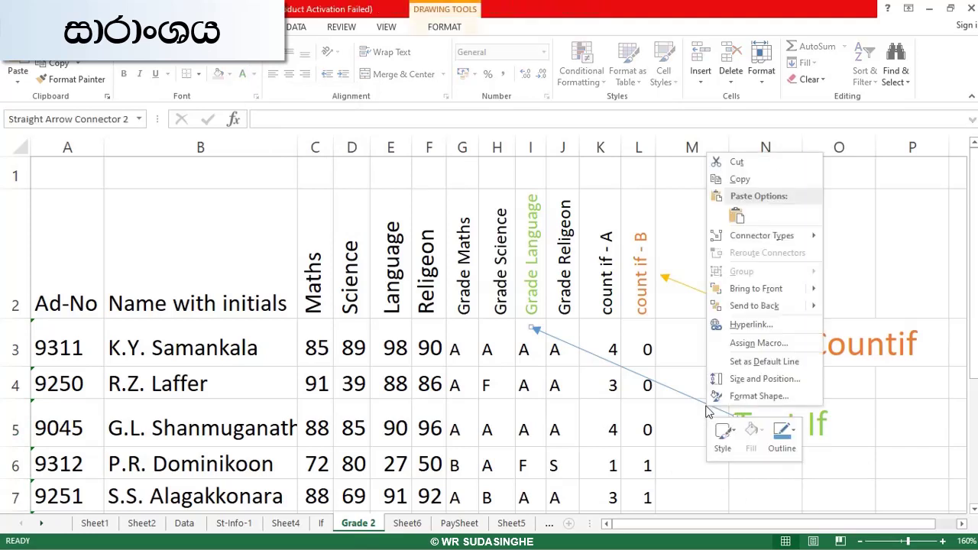
pyautogui.click(757, 396)
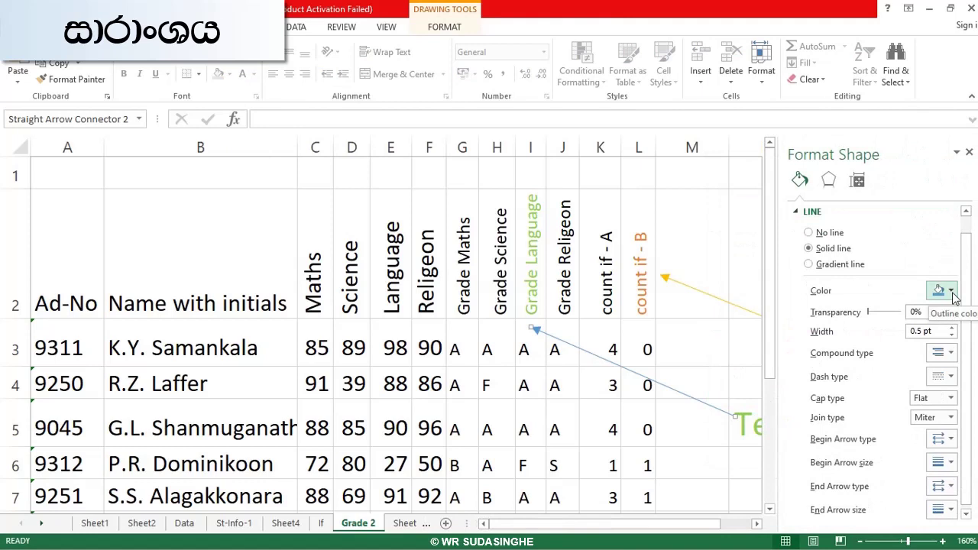
pyautogui.click(952, 291)
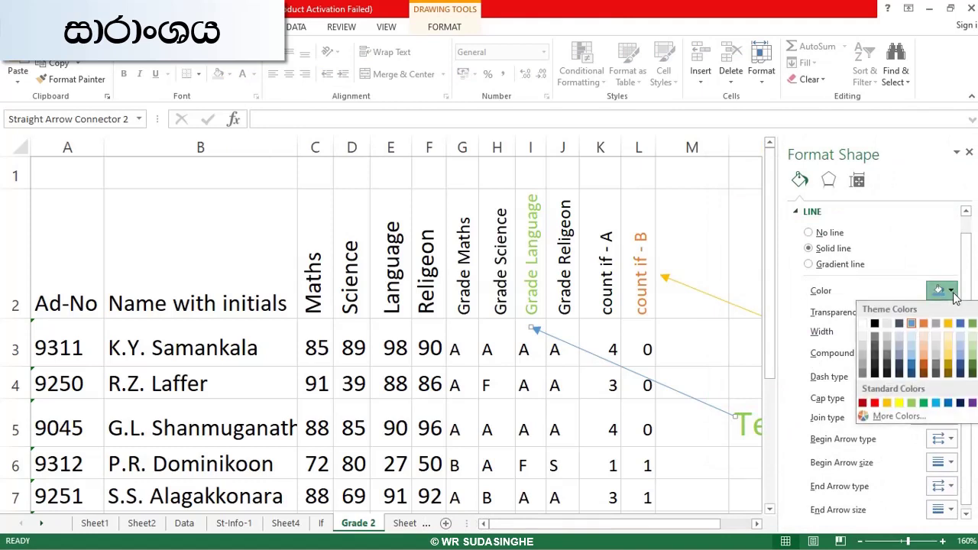
pyautogui.click(912, 403)
pyautogui.click(710, 463)
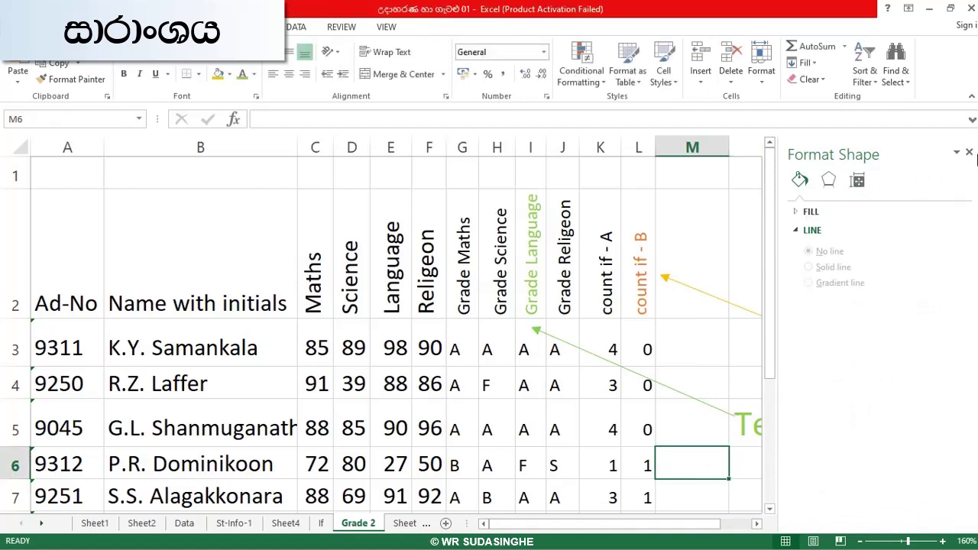
pyautogui.click(969, 153)
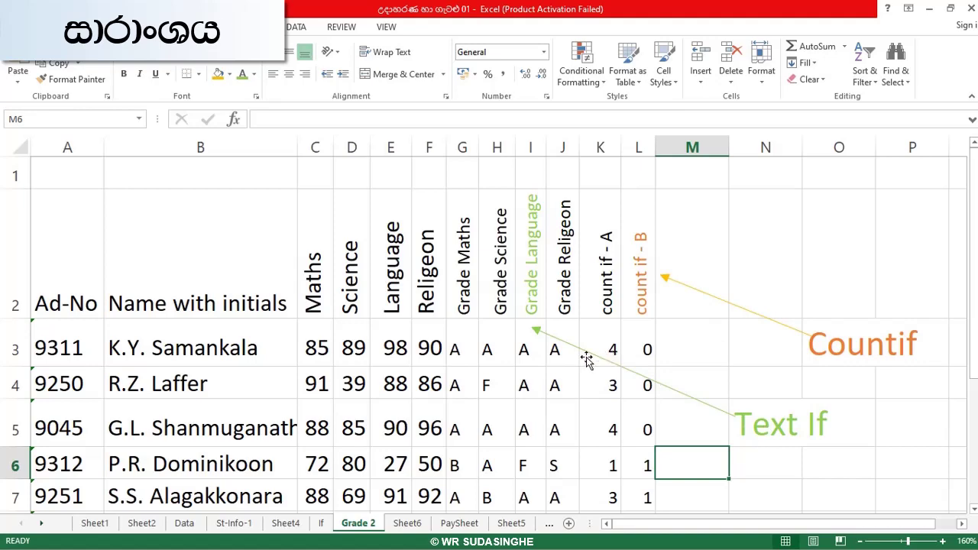
# Step: Switch to Sheet5, which holds the Value If label
pyautogui.click(510, 525)
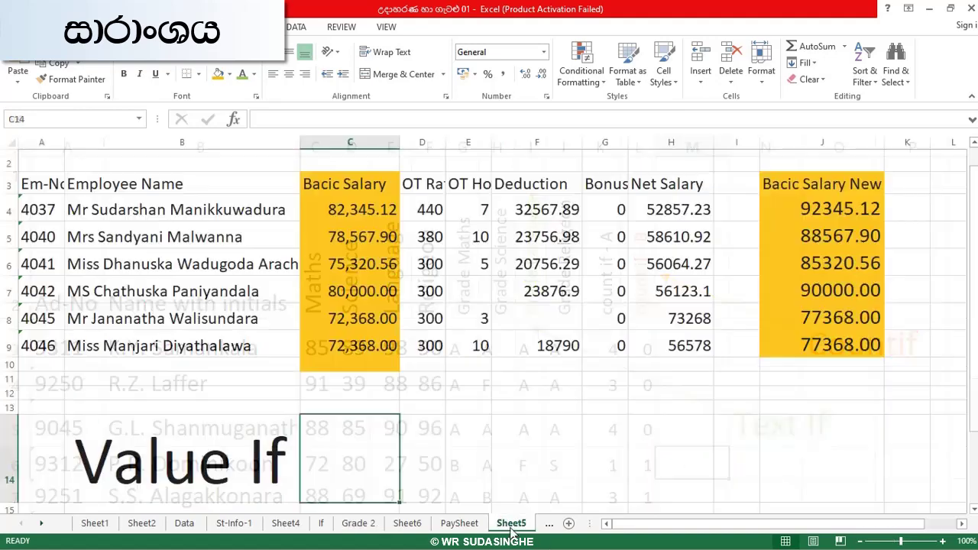